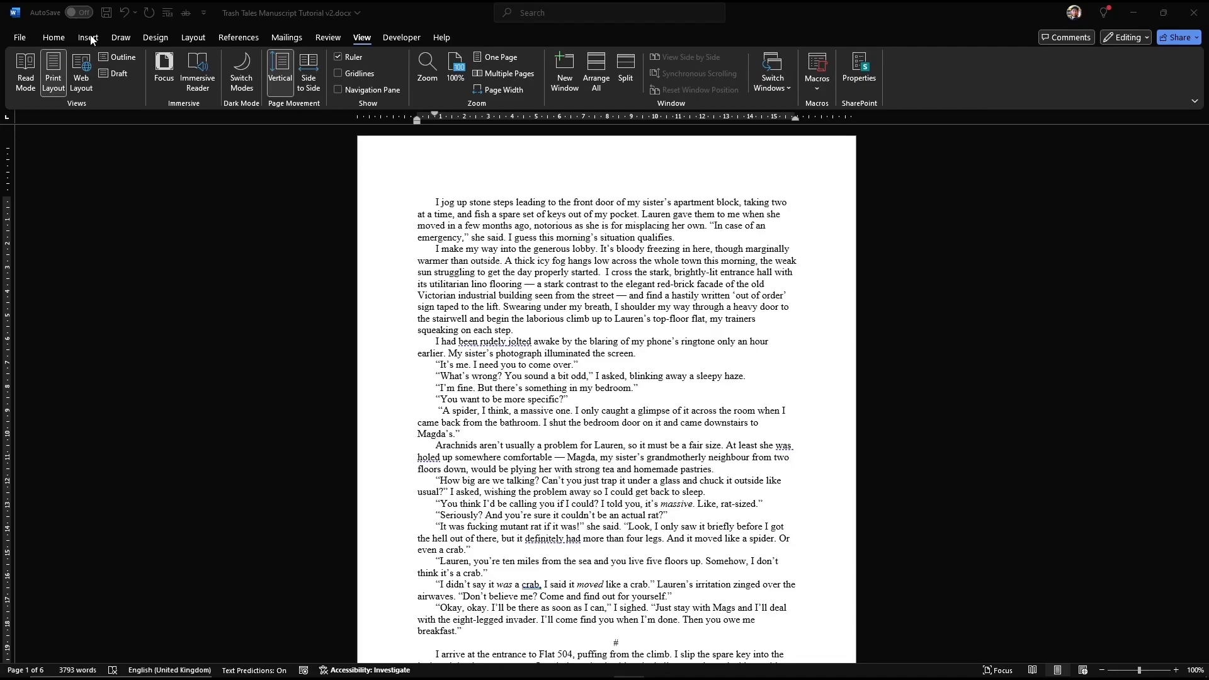
Step: Open Custom Margins from the Layout tab's Margins list to view the 2.54 cm margins
left_click(192, 40)
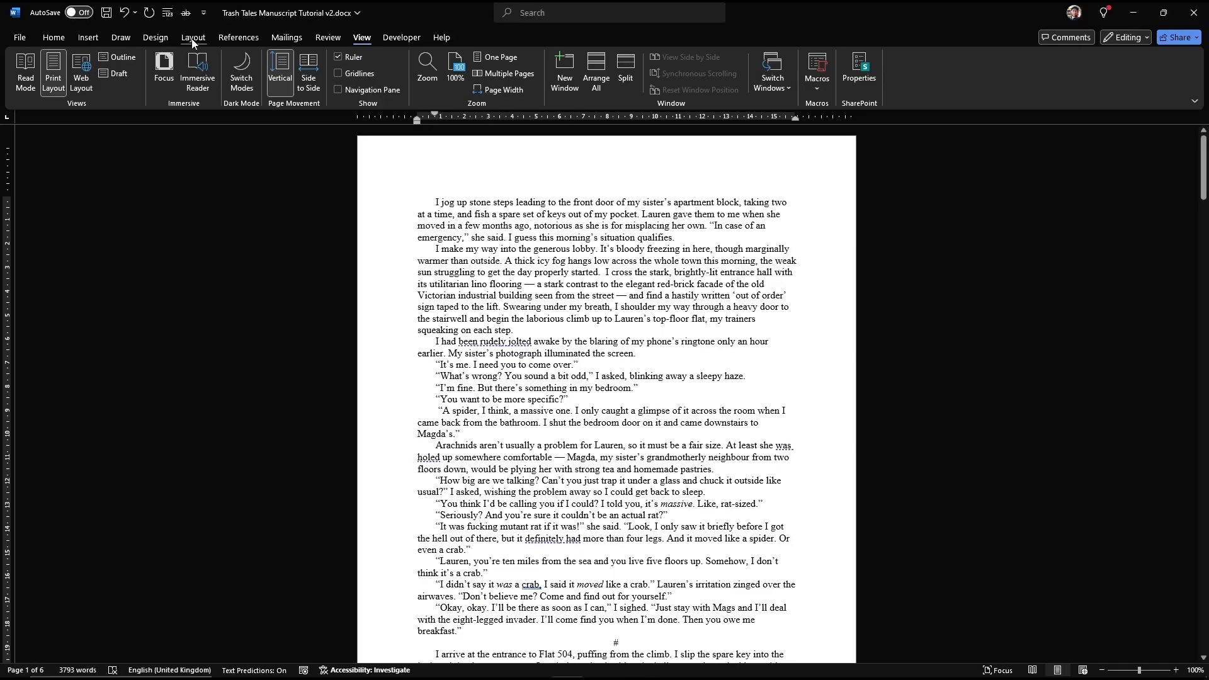
left_click(193, 40)
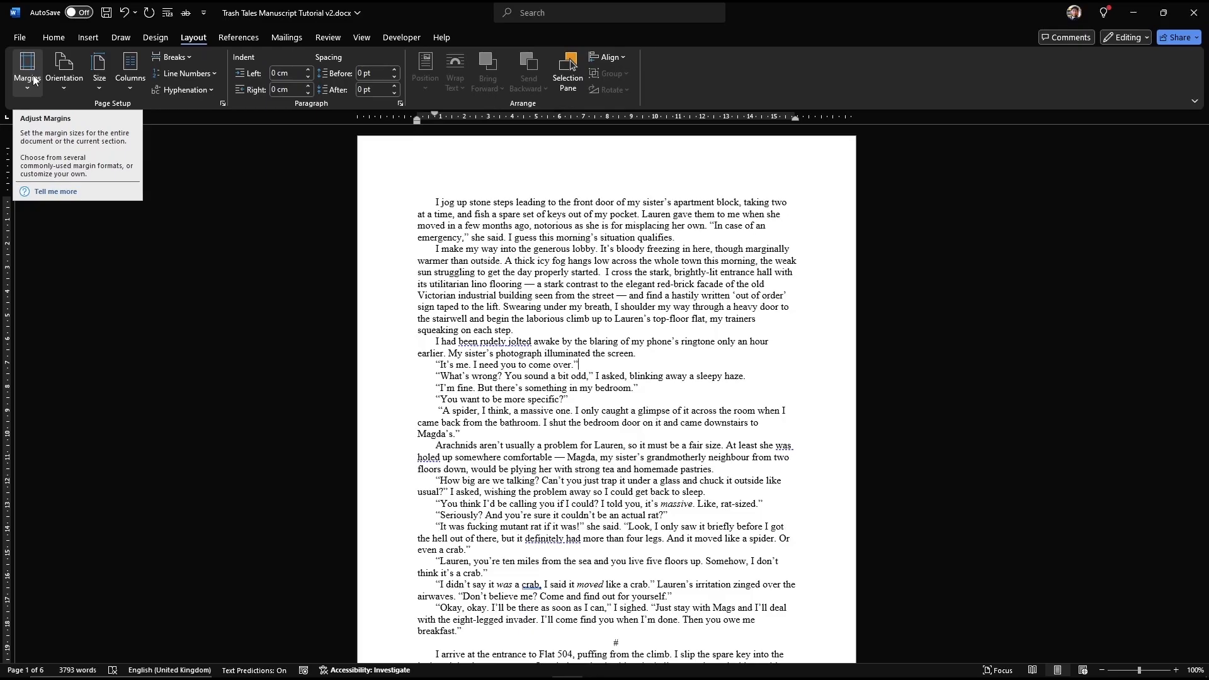
left_click(33, 80)
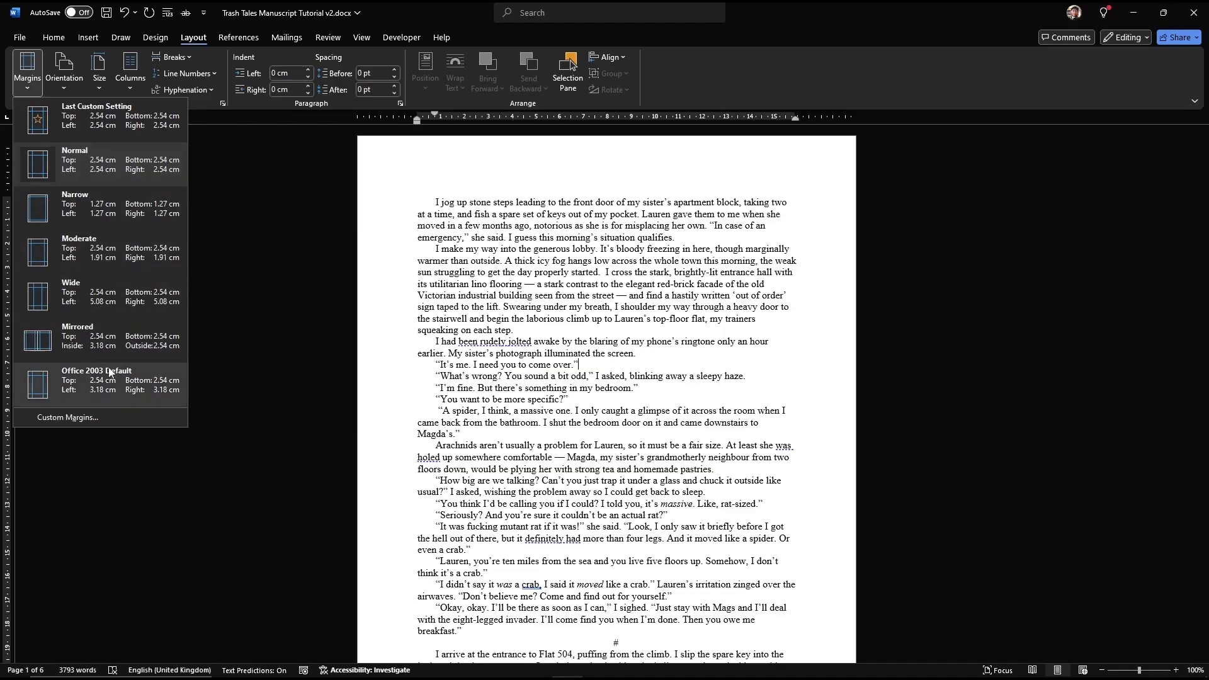
left_click(114, 416)
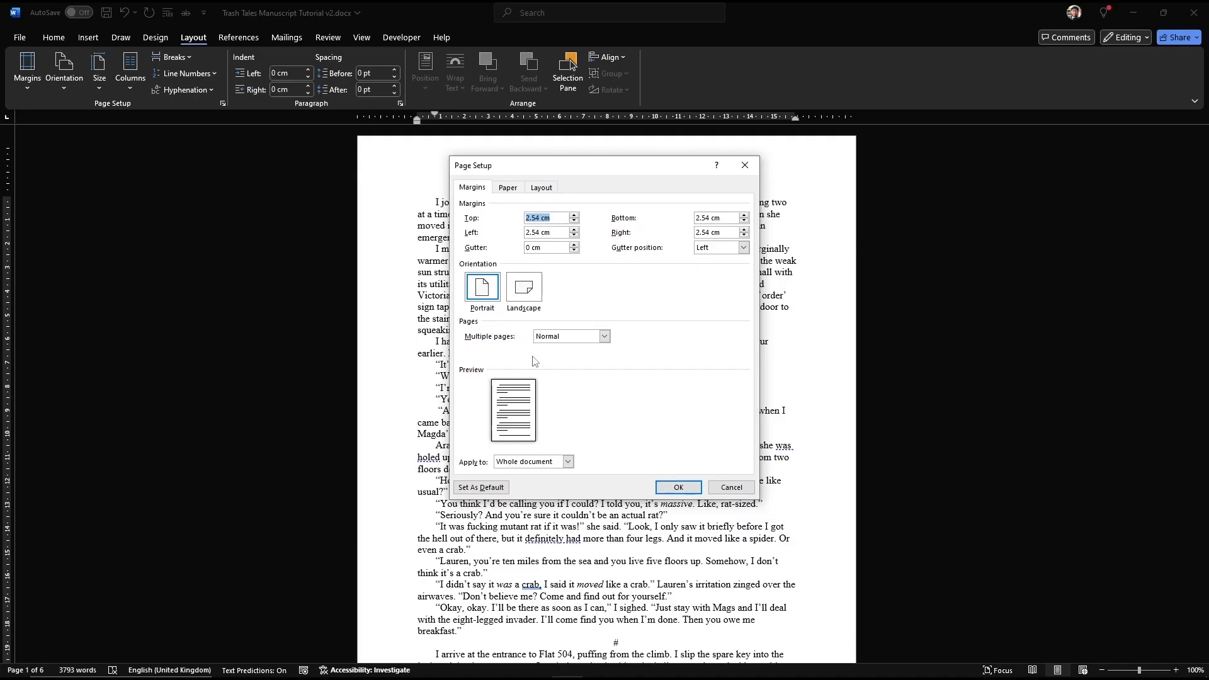
Step: Review the A4 paper size and the different-first-page, 1.25 cm header/footer layout, then accept with OK
left_click(508, 189)
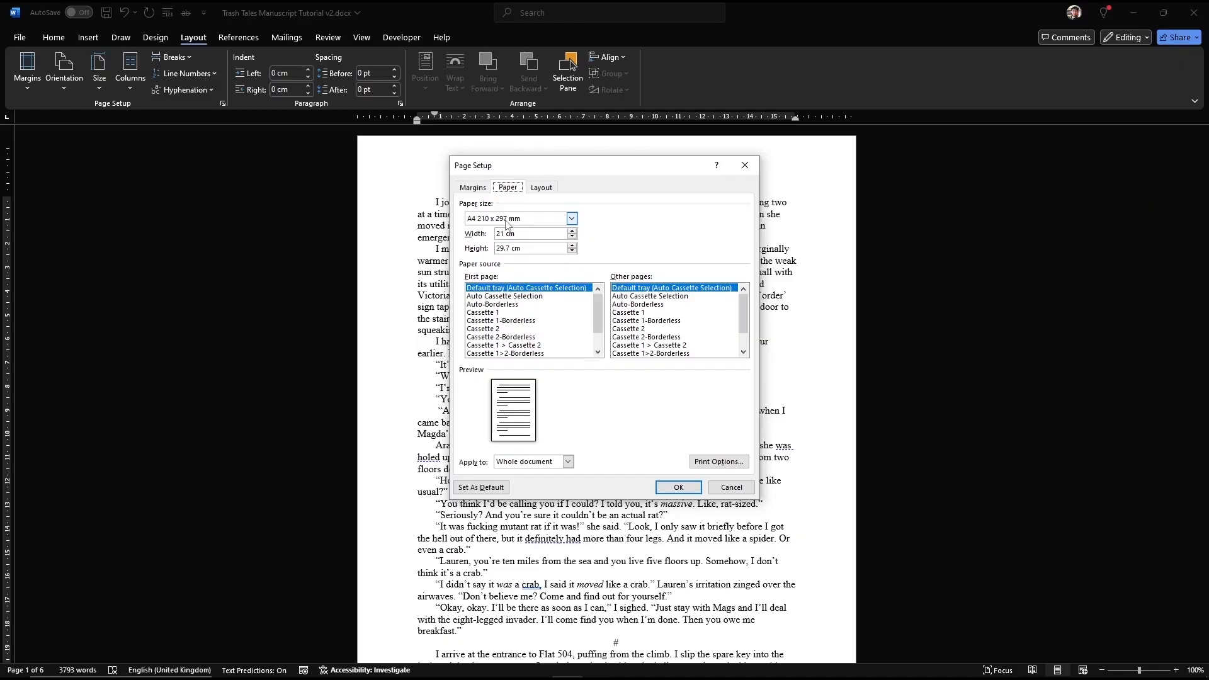
left_click(553, 188)
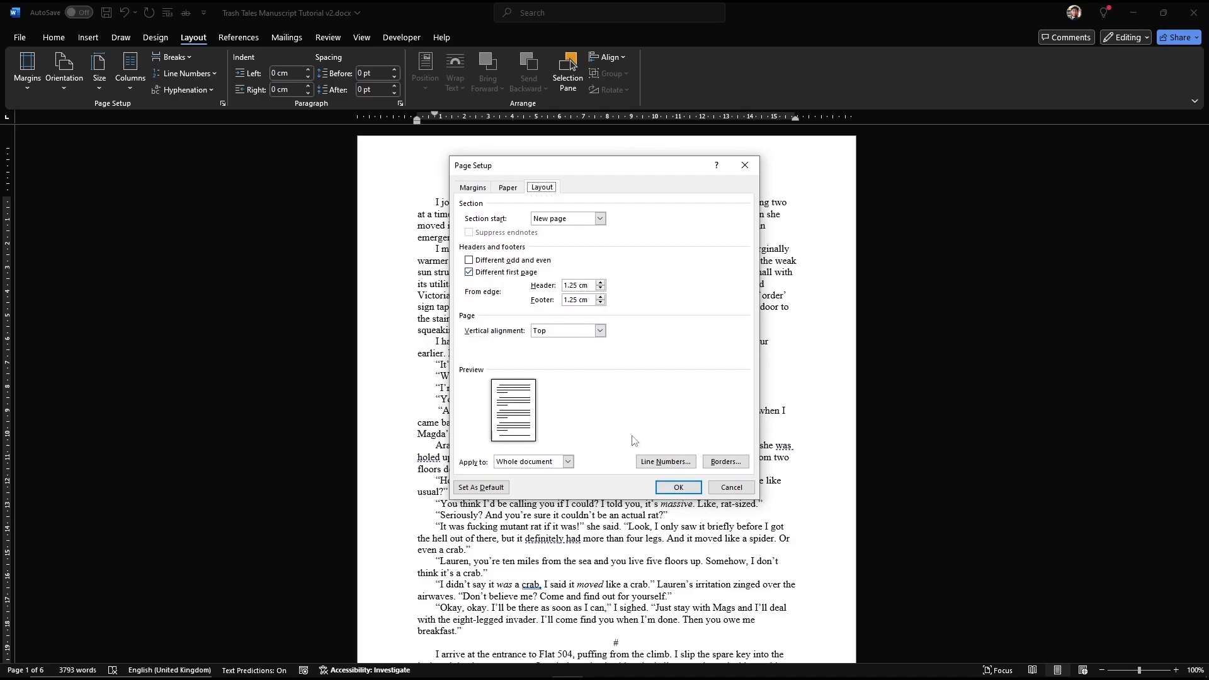
left_click(680, 488)
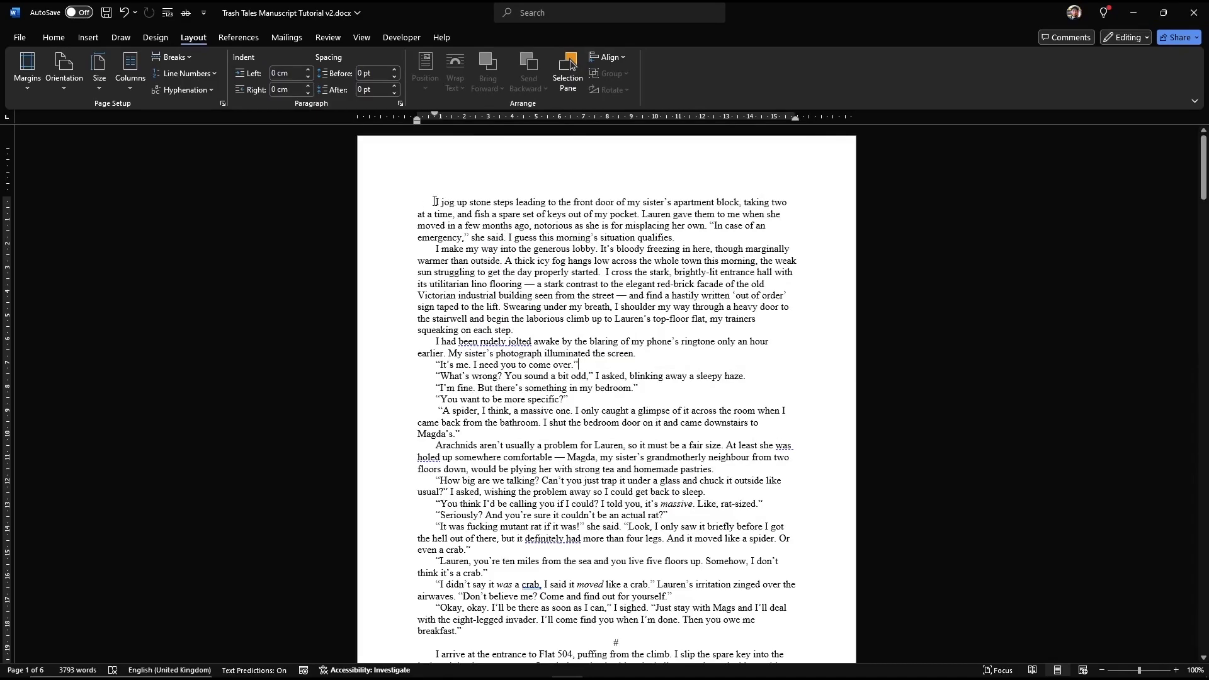
Step: Select the opening paragraph to confirm it uses Times New Roman 12 pt, then deselect it
left_click_drag(436, 202, 681, 250)
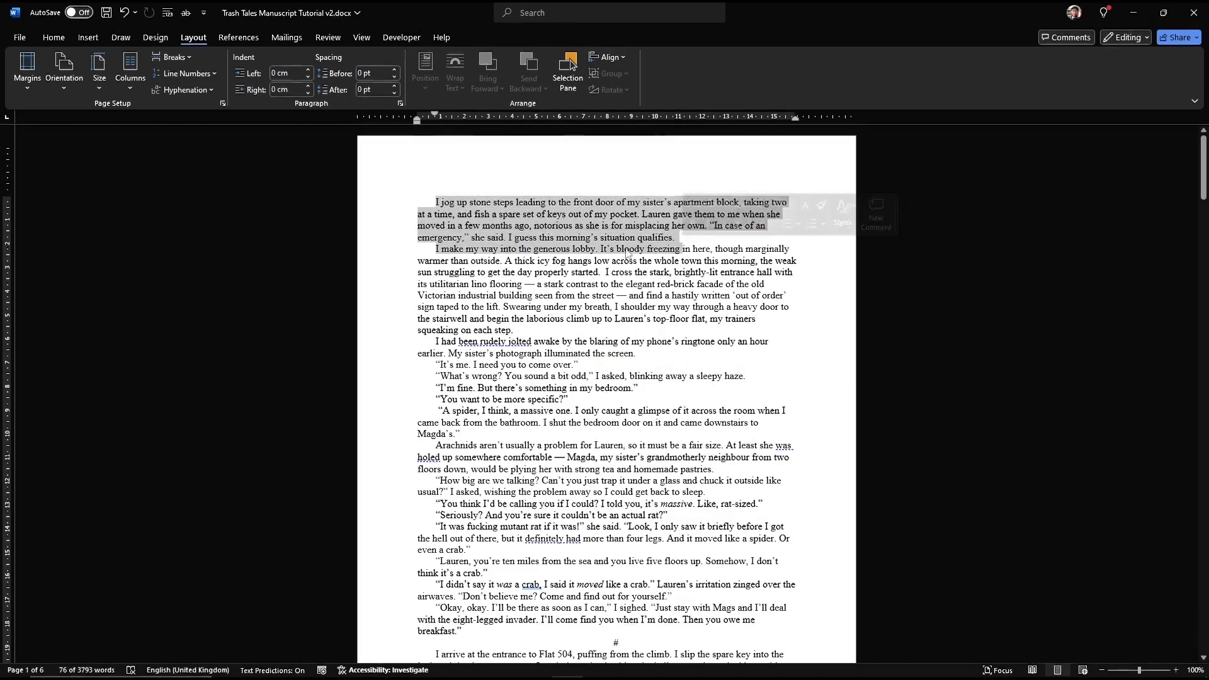
left_click(70, 42)
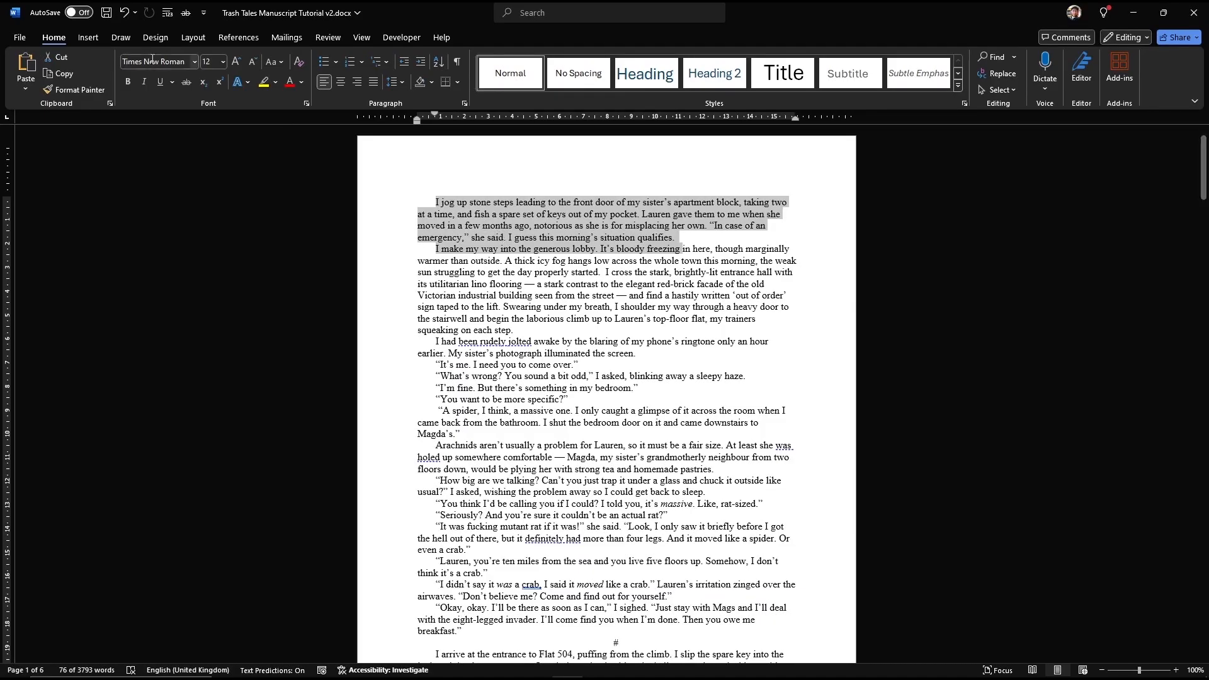
left_click(430, 210)
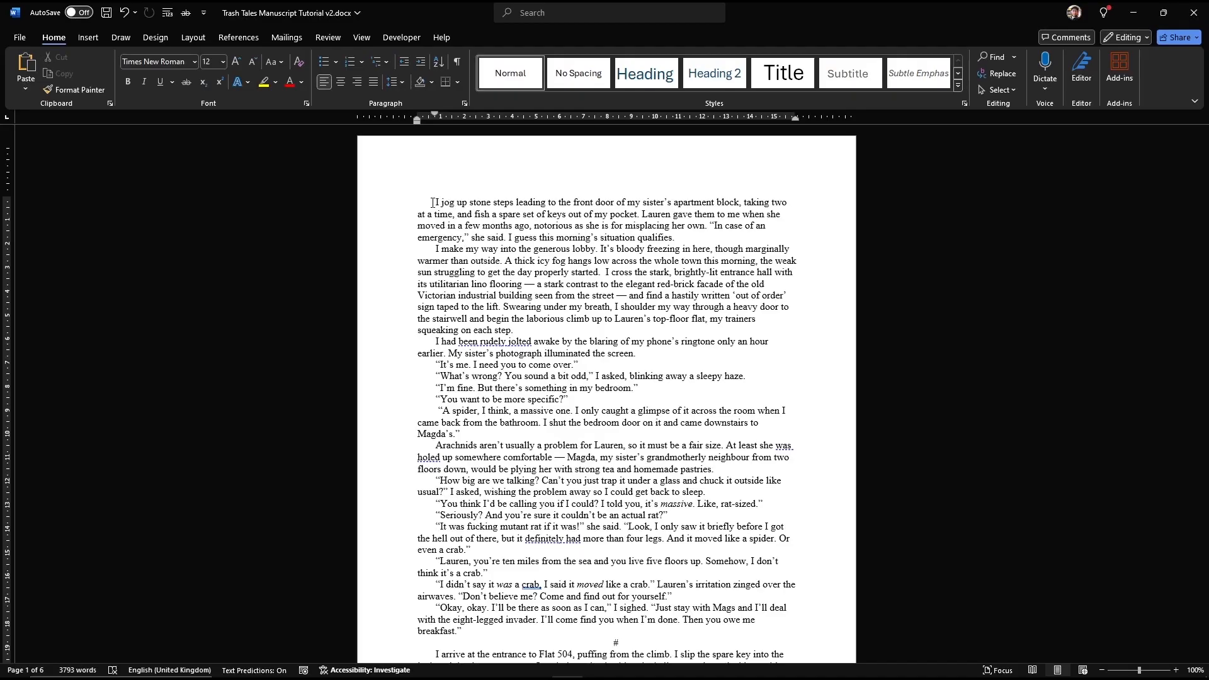
Step: Apply 2.0 line spacing to the entire manuscript, then clear the selection
key("ctrl+a")
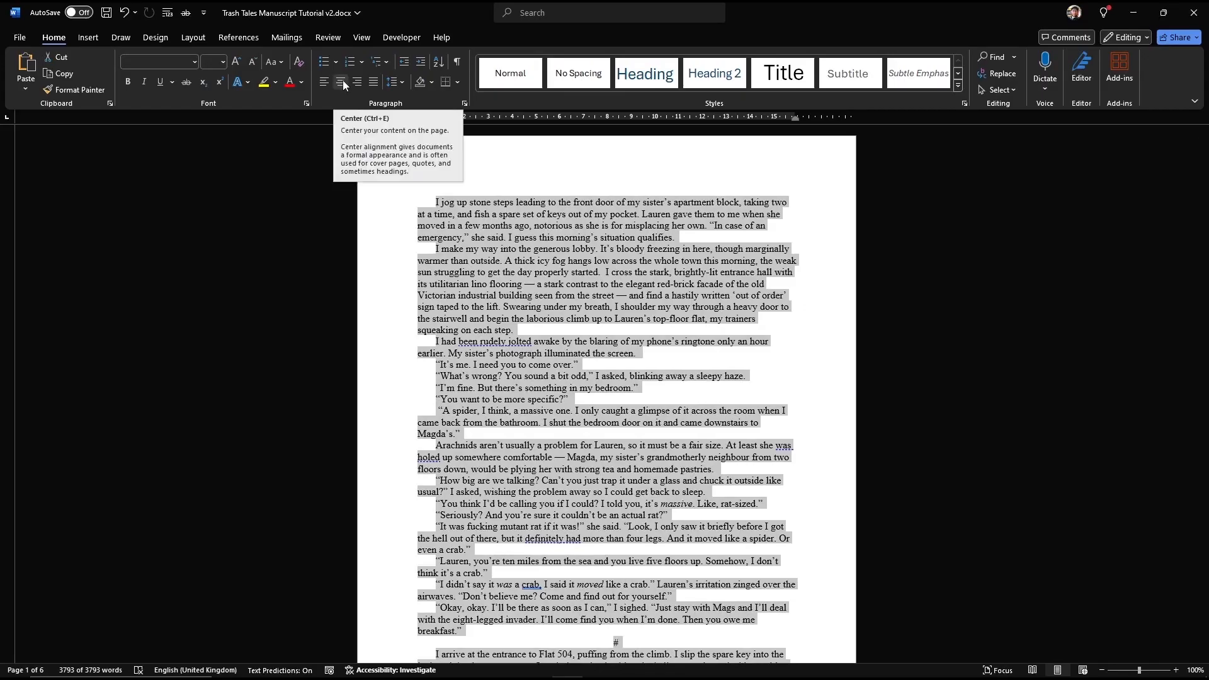
left_click(401, 82)
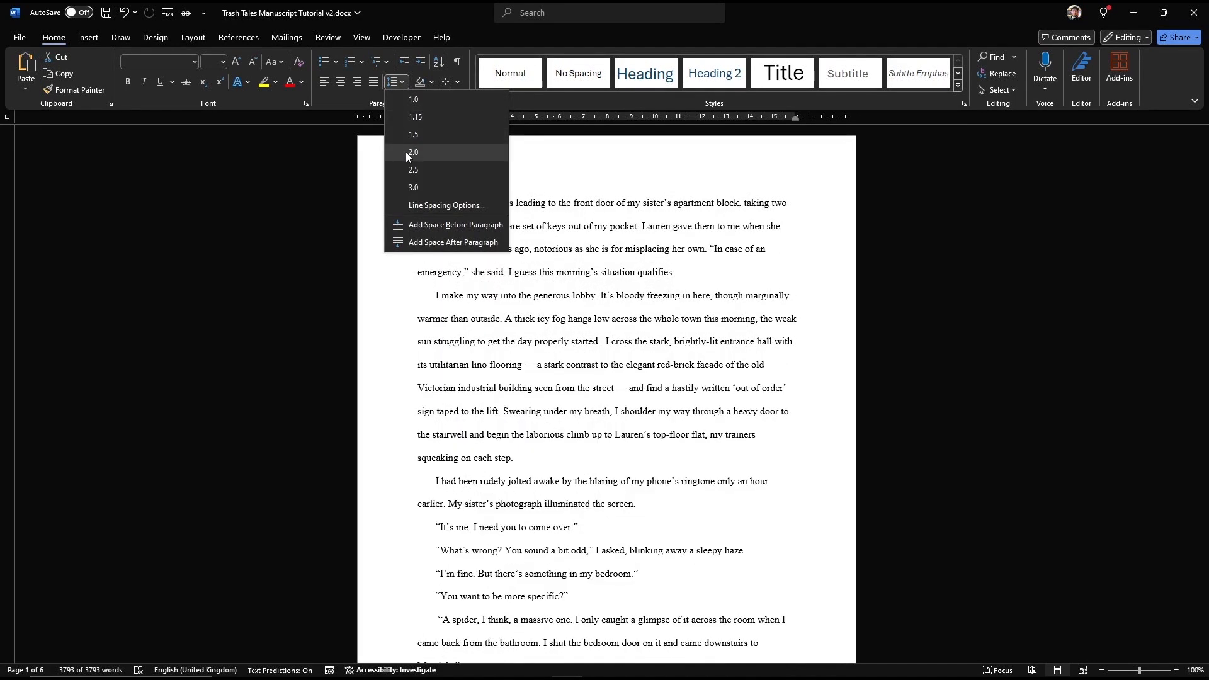
left_click(408, 156)
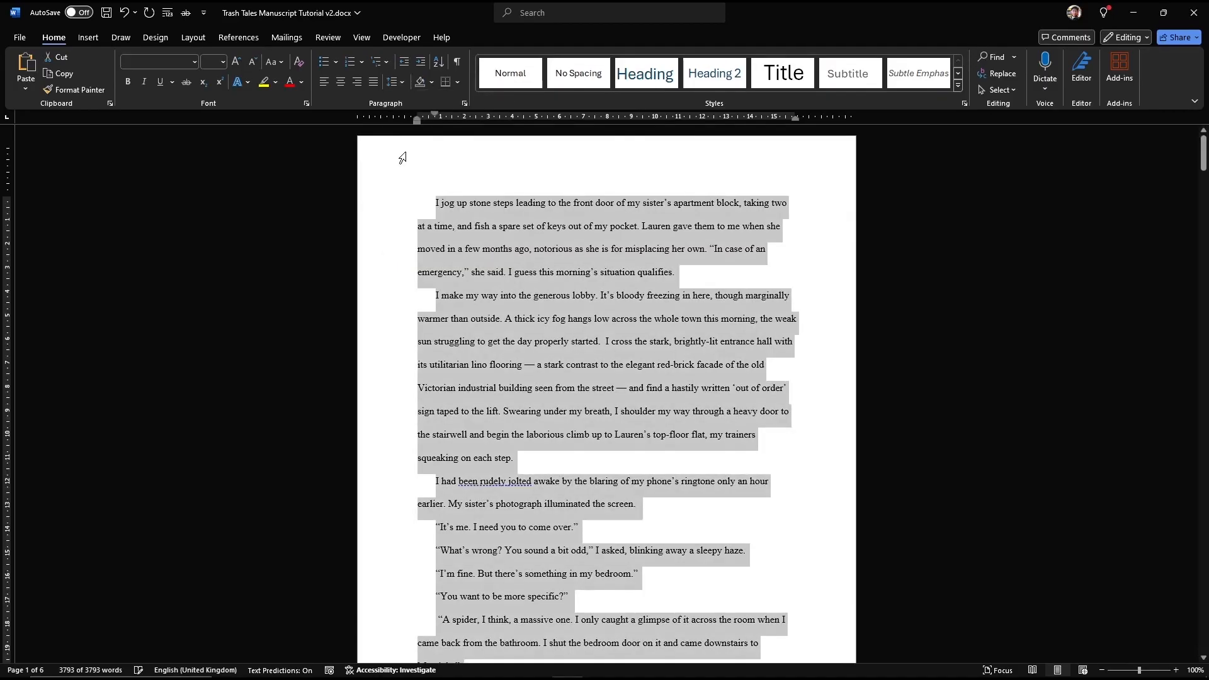
left_click(543, 251)
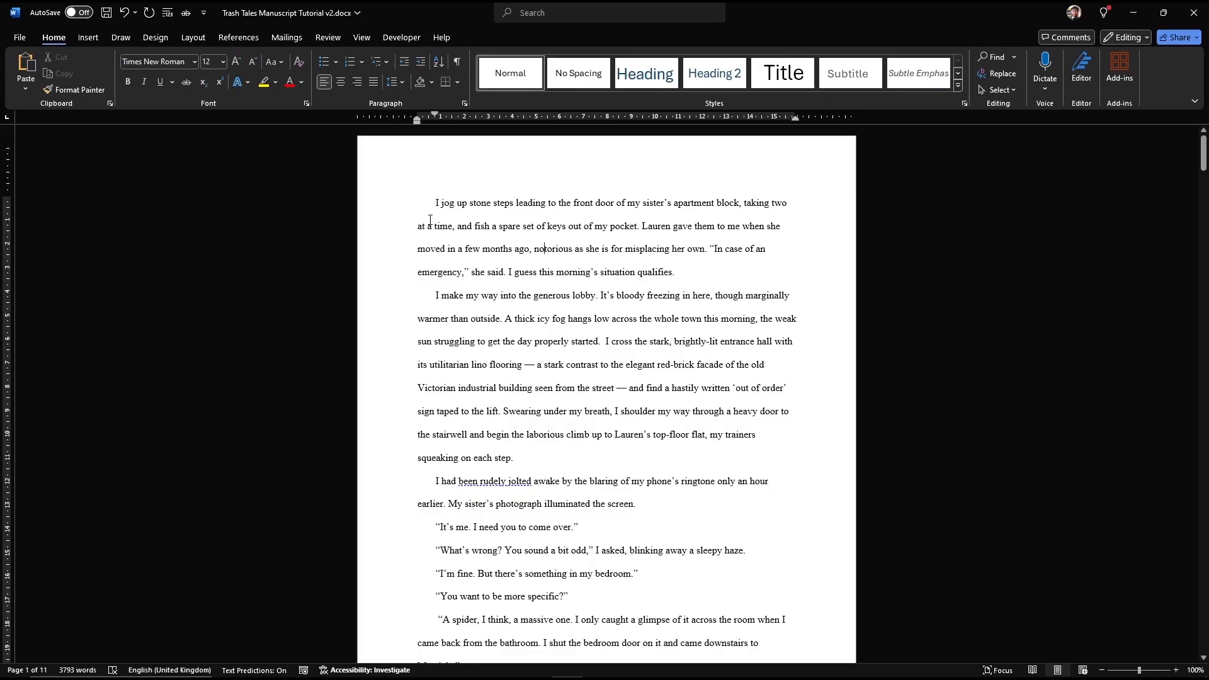
double_click(438, 118)
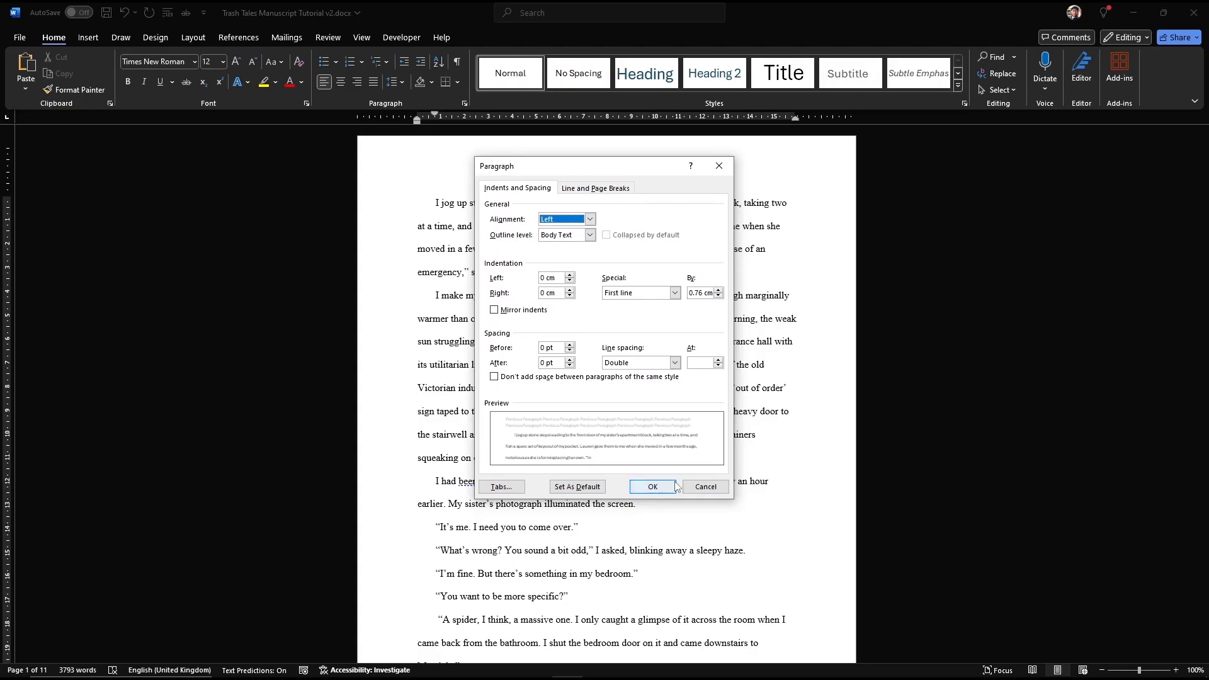
left_click(653, 487)
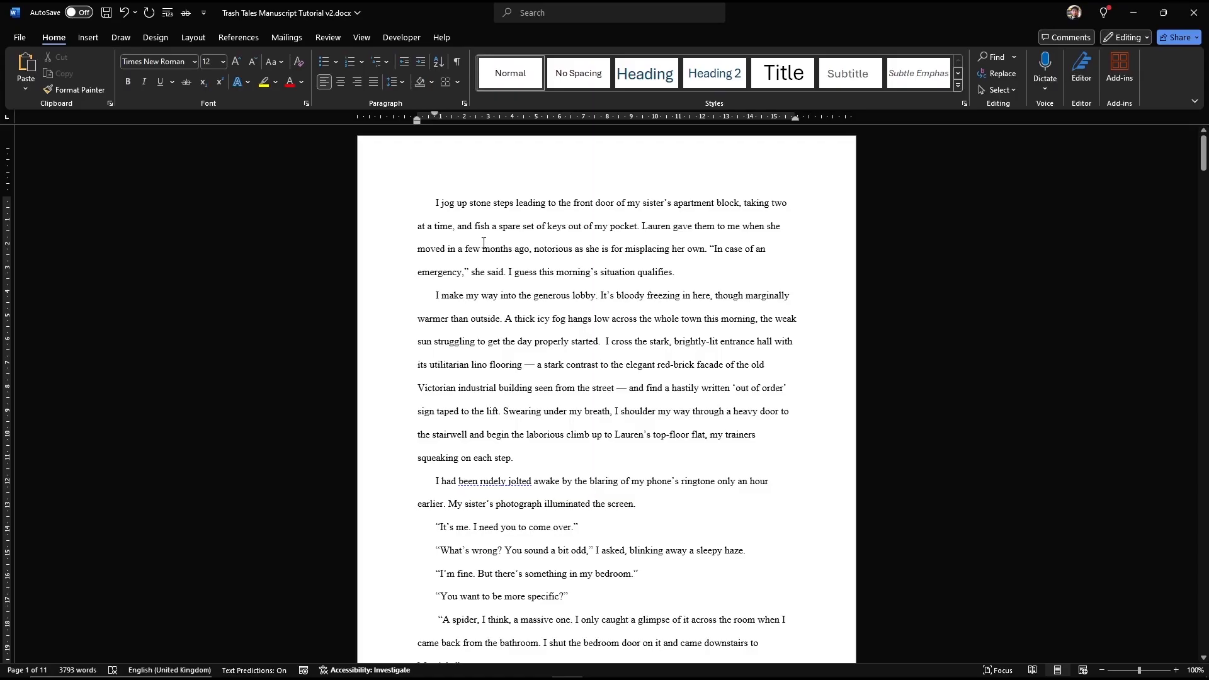
Step: Insert blank lines above the story and type the author's name on the top line
left_click(431, 200)
key("Return")
key("Return")
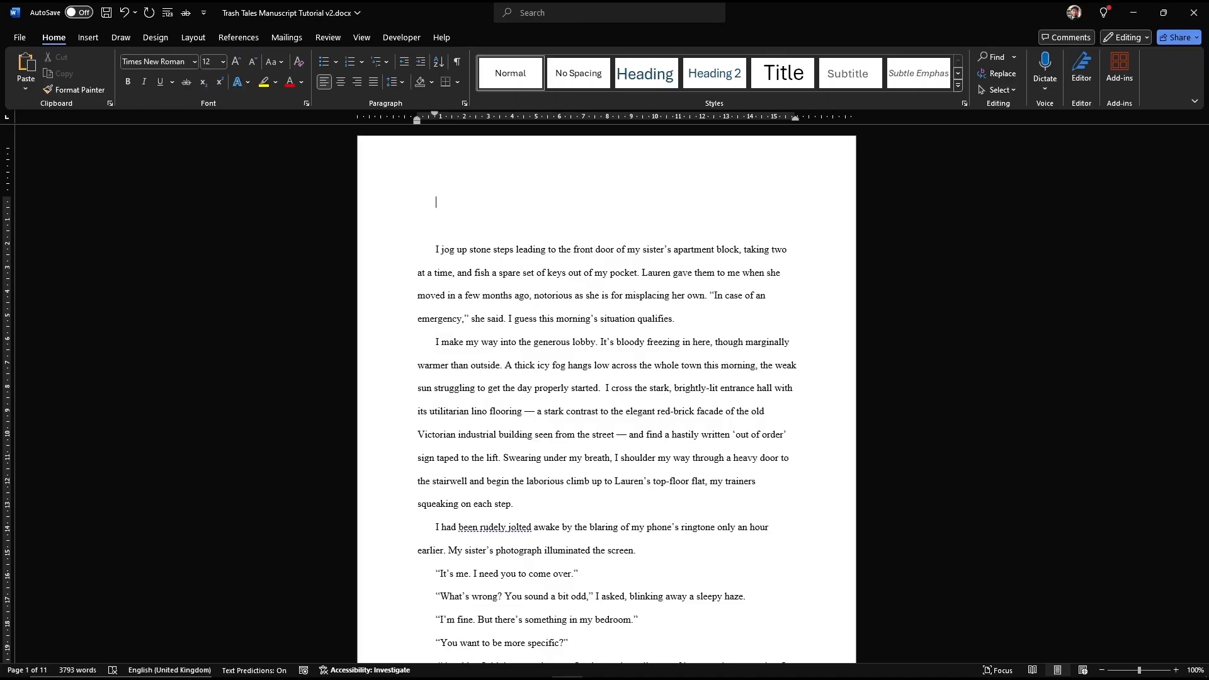
key("Return")
Step: Type the street, town, county and postcode as separate address lines under the name
type("1")
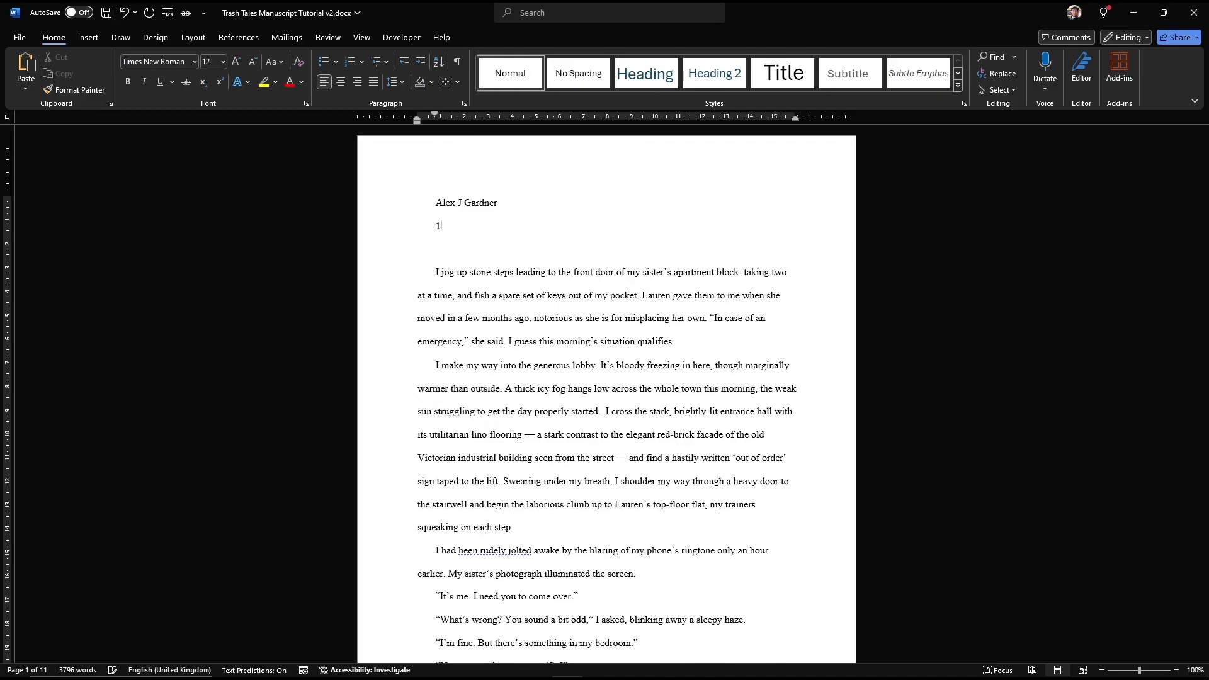
type("01 High Street")
key("Return")
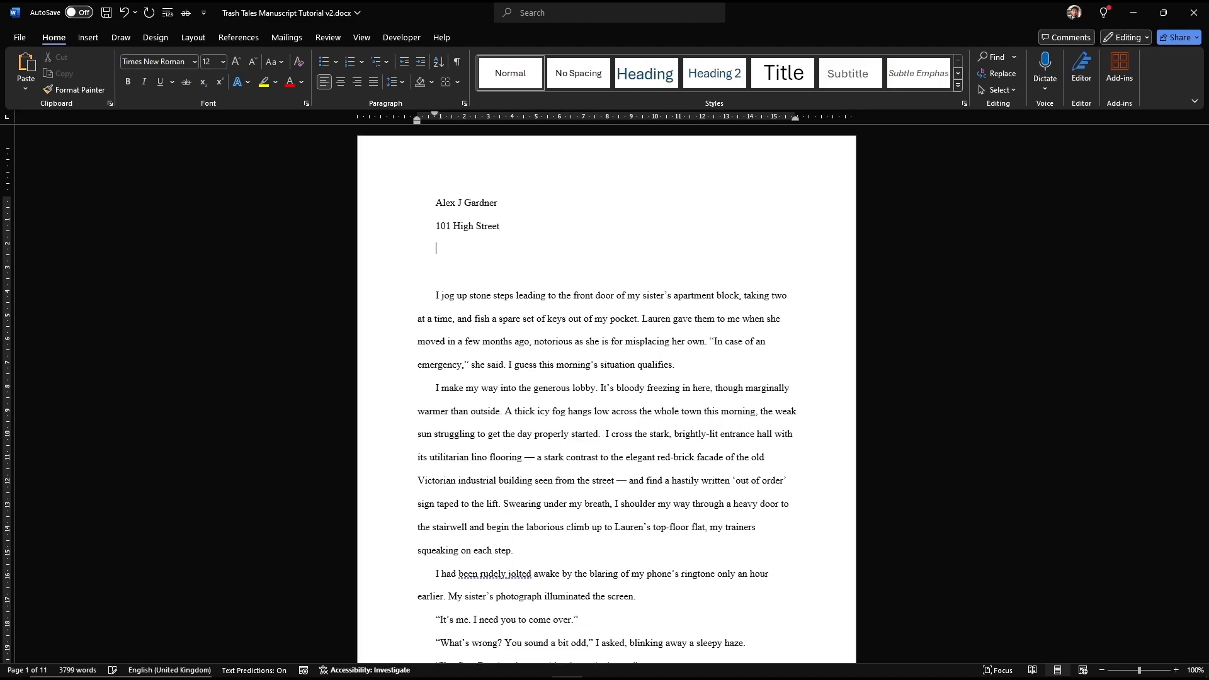
type("Anytown")
key("Return")
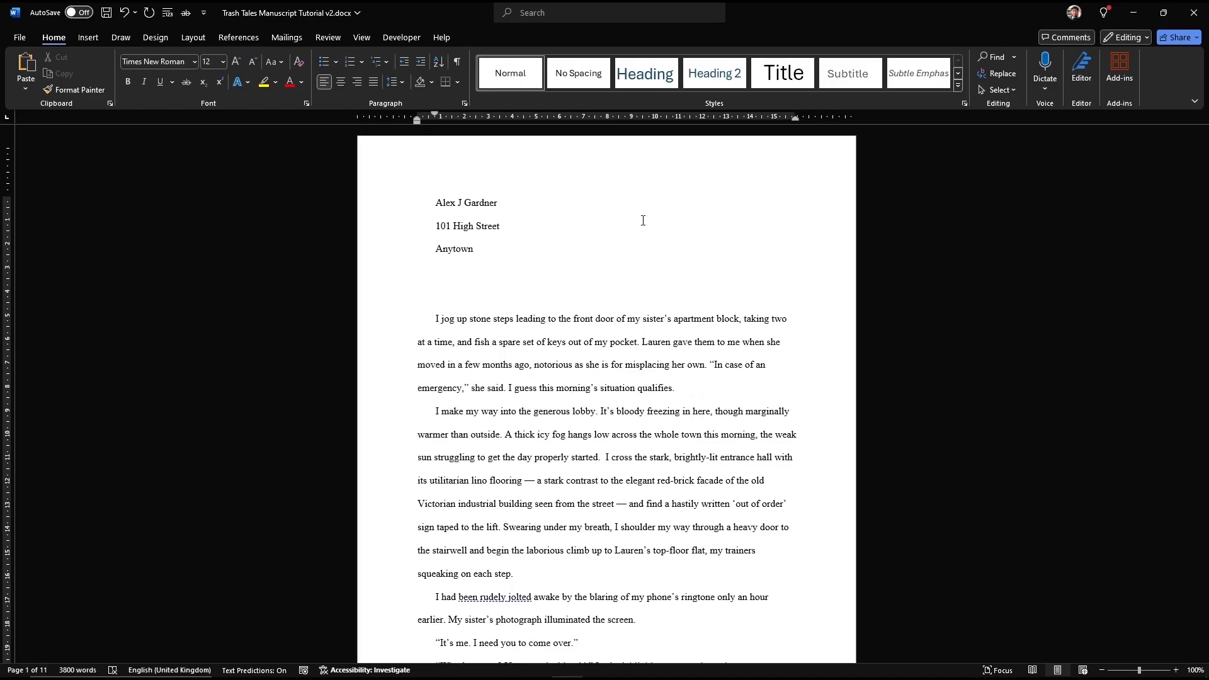
type("The Shire")
key("Return")
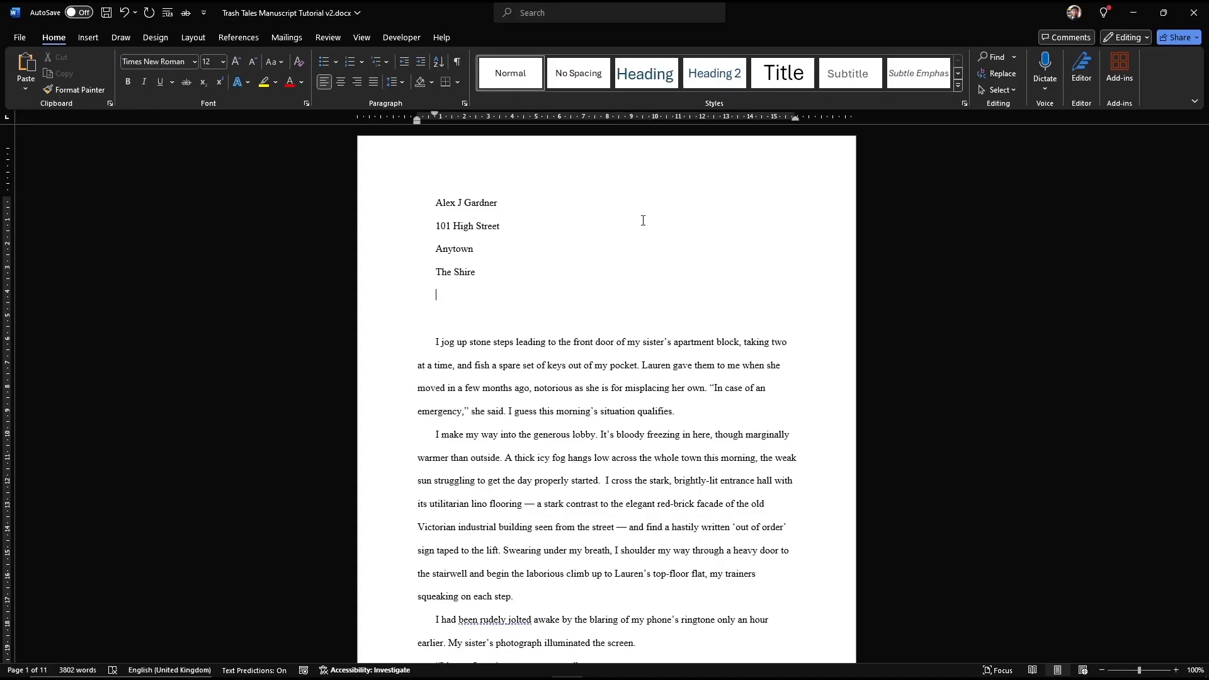
type("AP43")
key("BackSpace")
type("8JW")
key("Return")
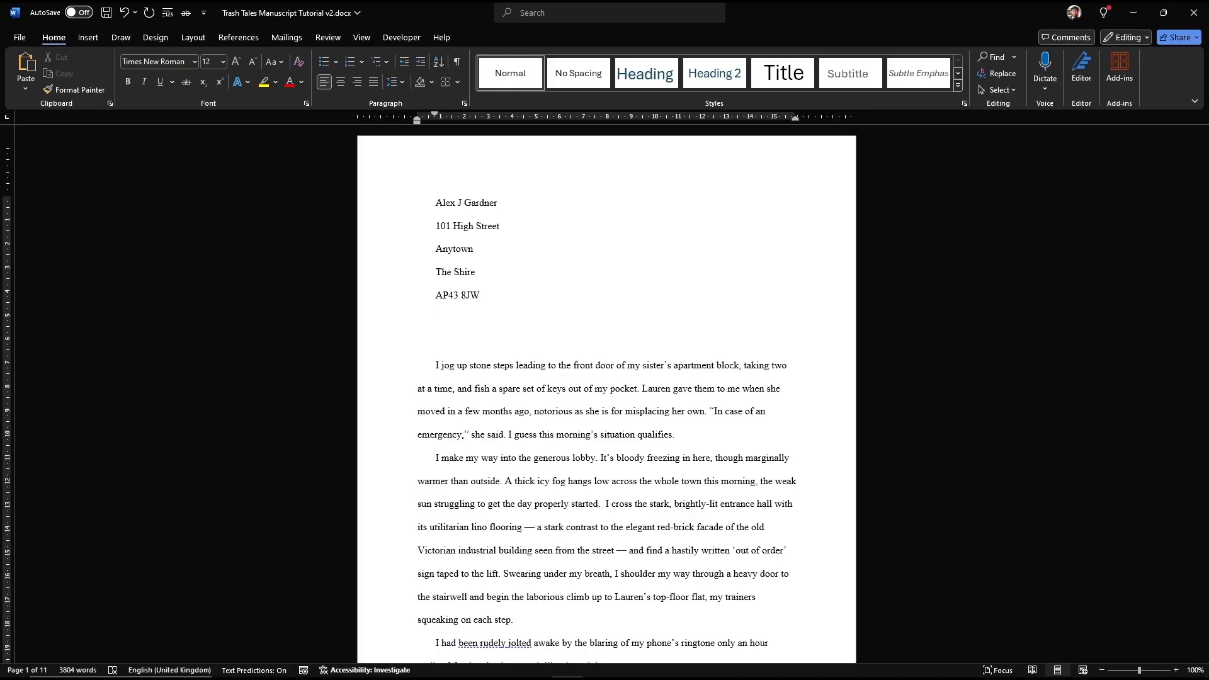
Step: Add the author's e-mail and phone lines, with 'About 3800 words' tabbed right on the phone line
key("Return")
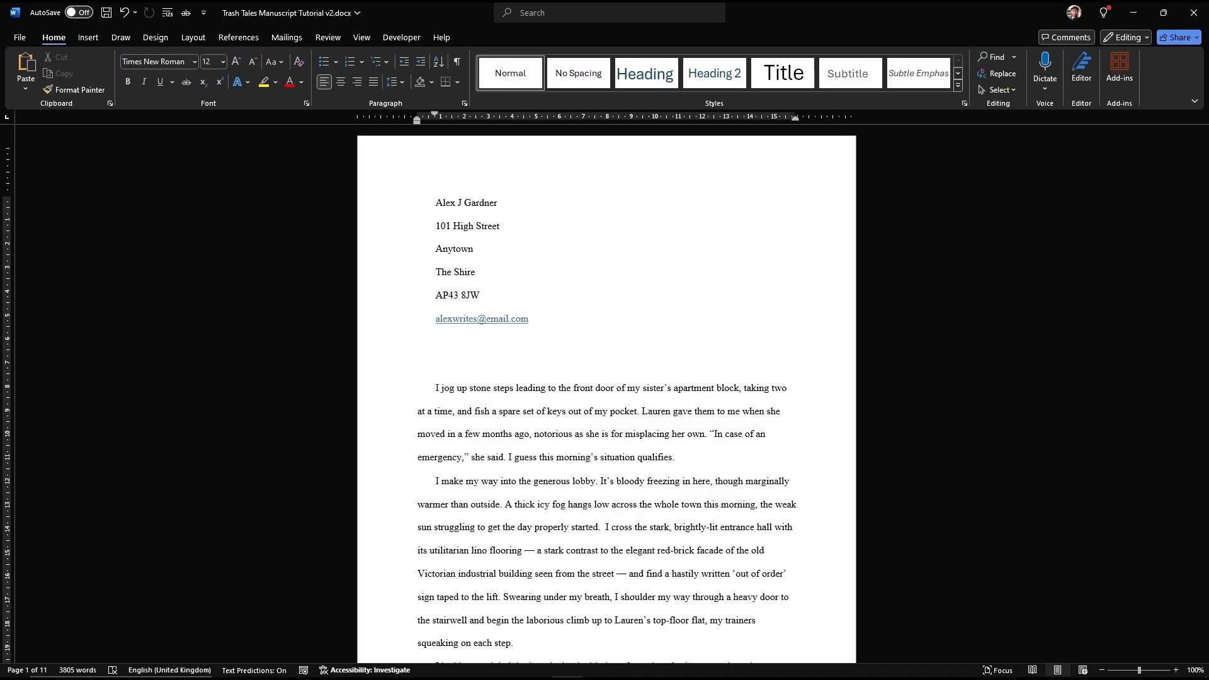
type("01234 567890")
type("About 3800 word")
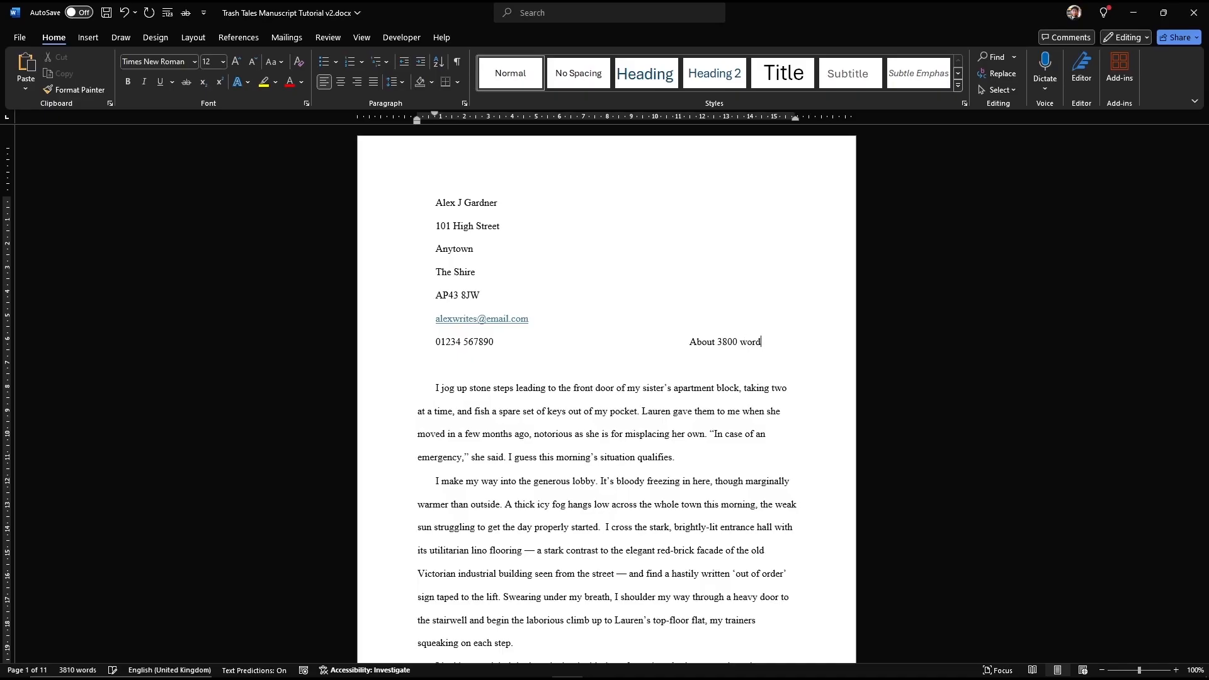
type("s")
key("Tab")
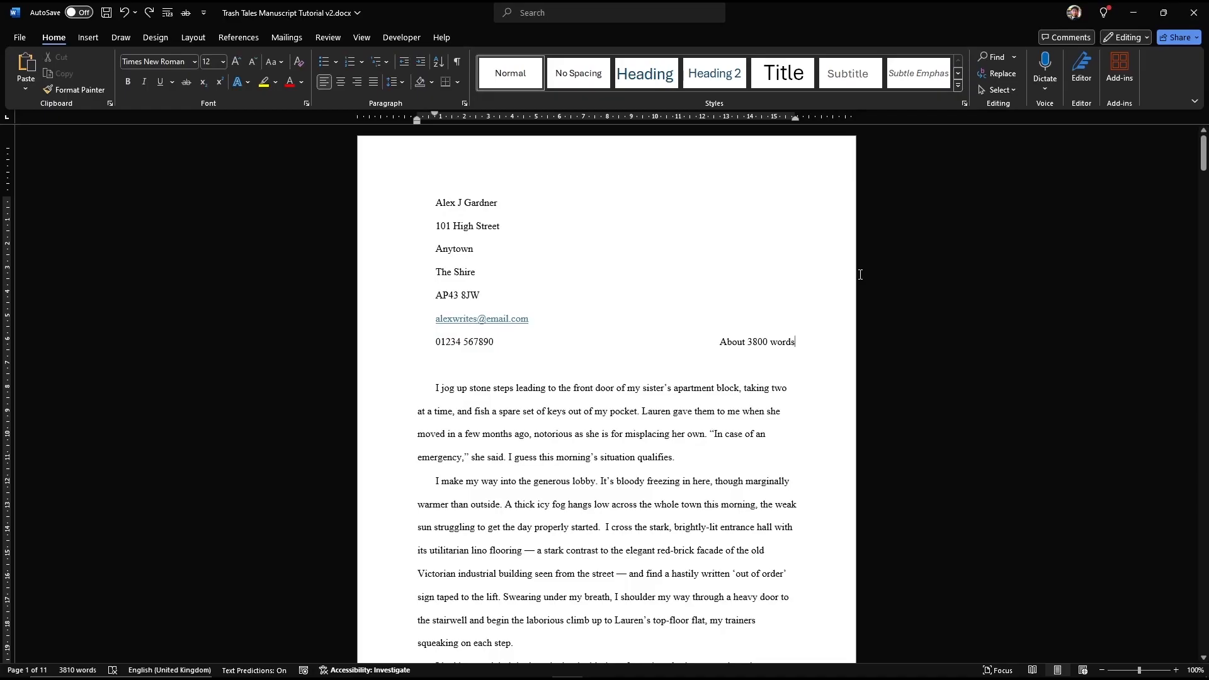
Step: Add two blank lines, then type the centred title 'THAT'S NOT A SPIDER' with a new line after it
key("Return")
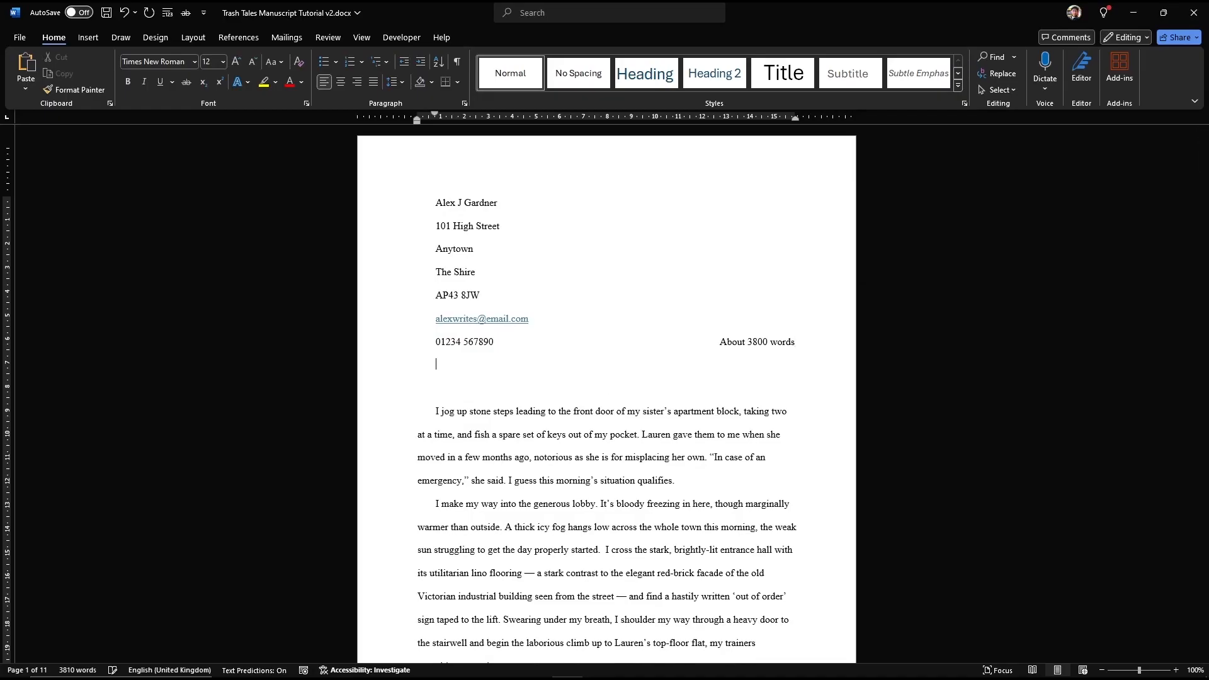
key("Return")
key("Return")
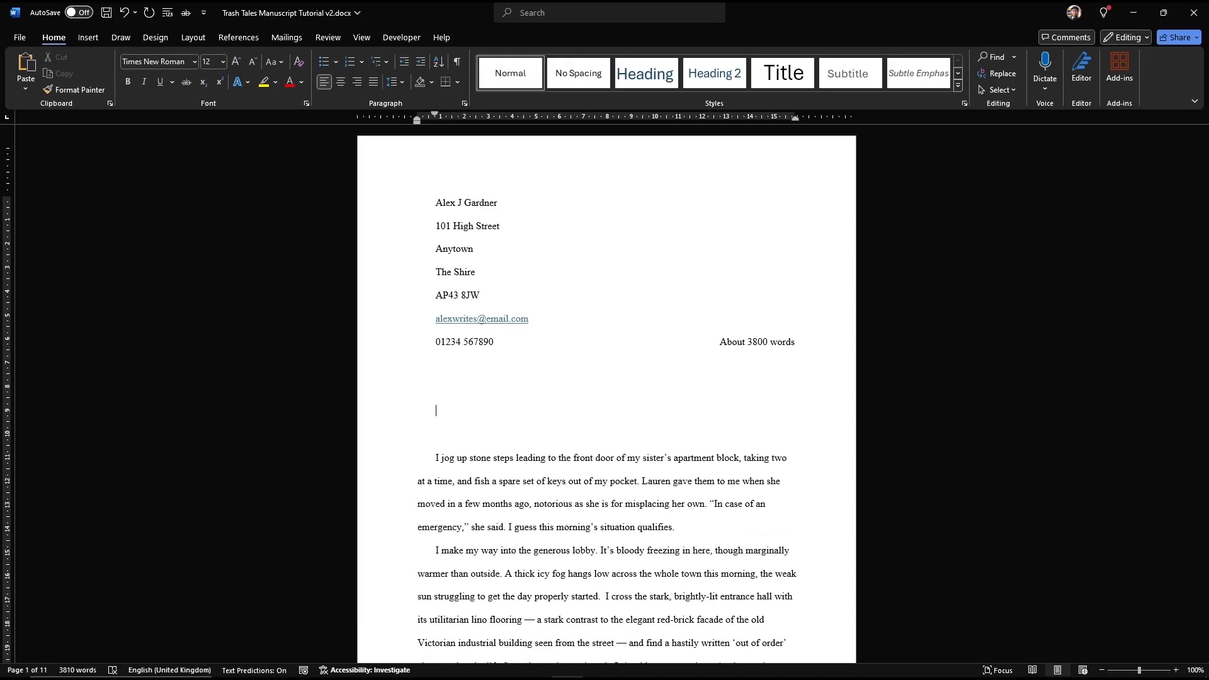
left_click(341, 82)
type("THAT'S NOT ")
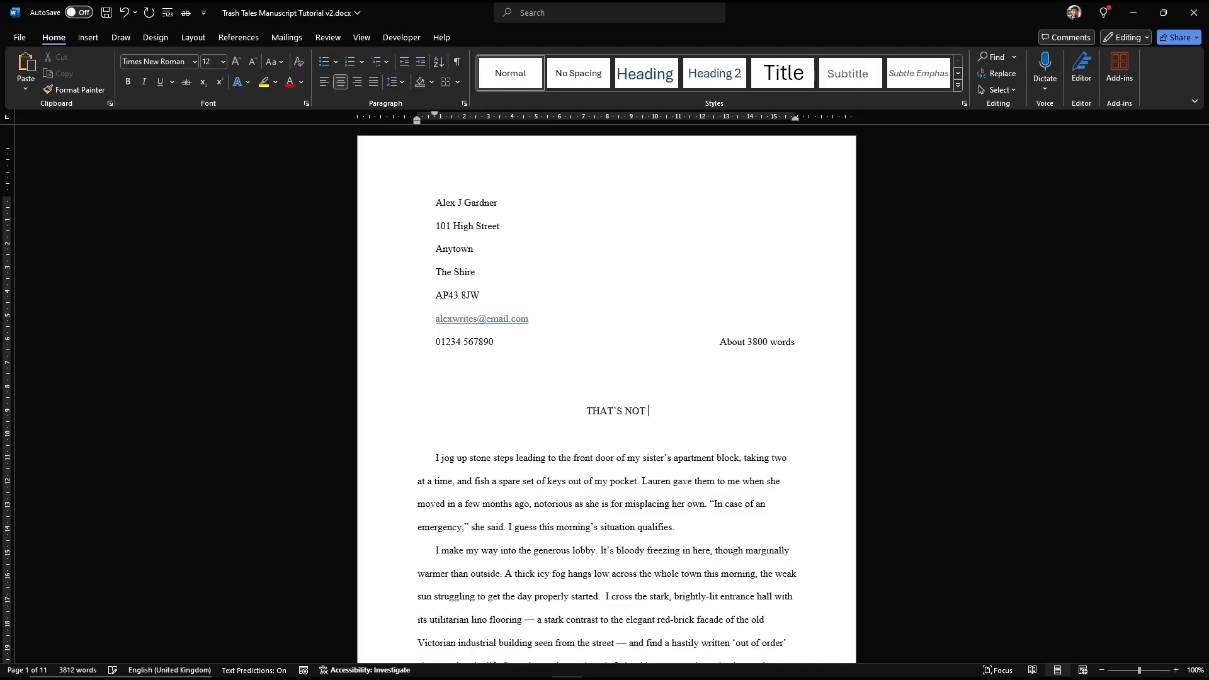
type("A SPIDER")
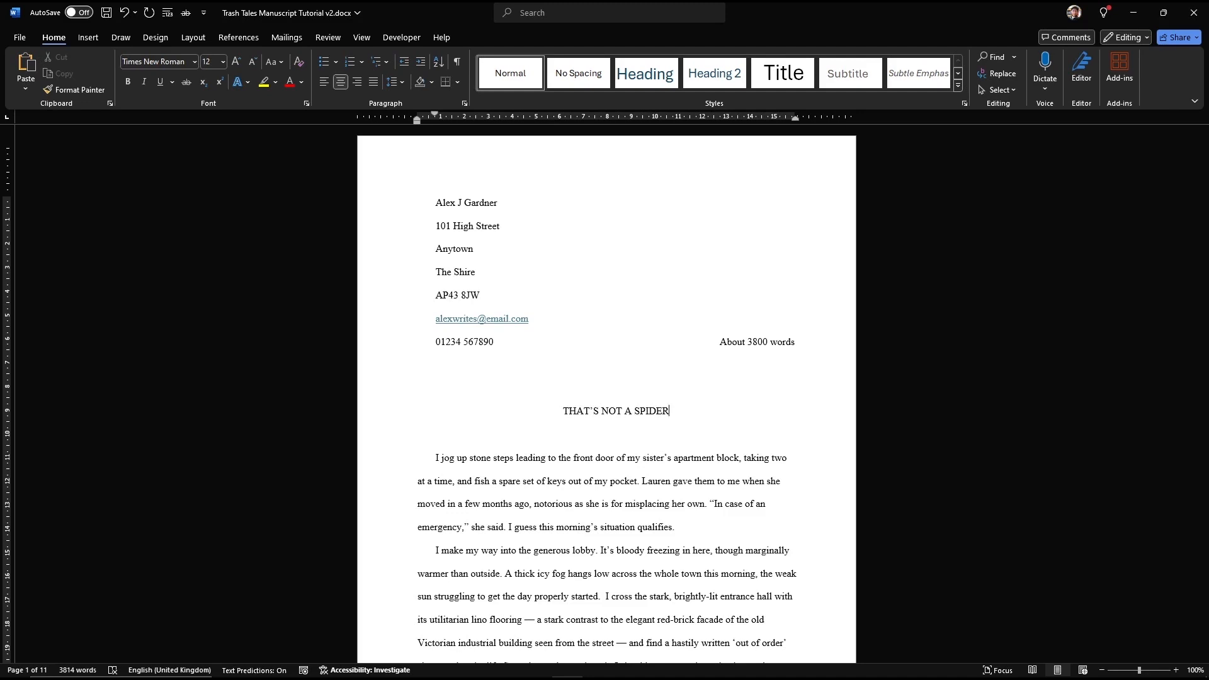
key("Return")
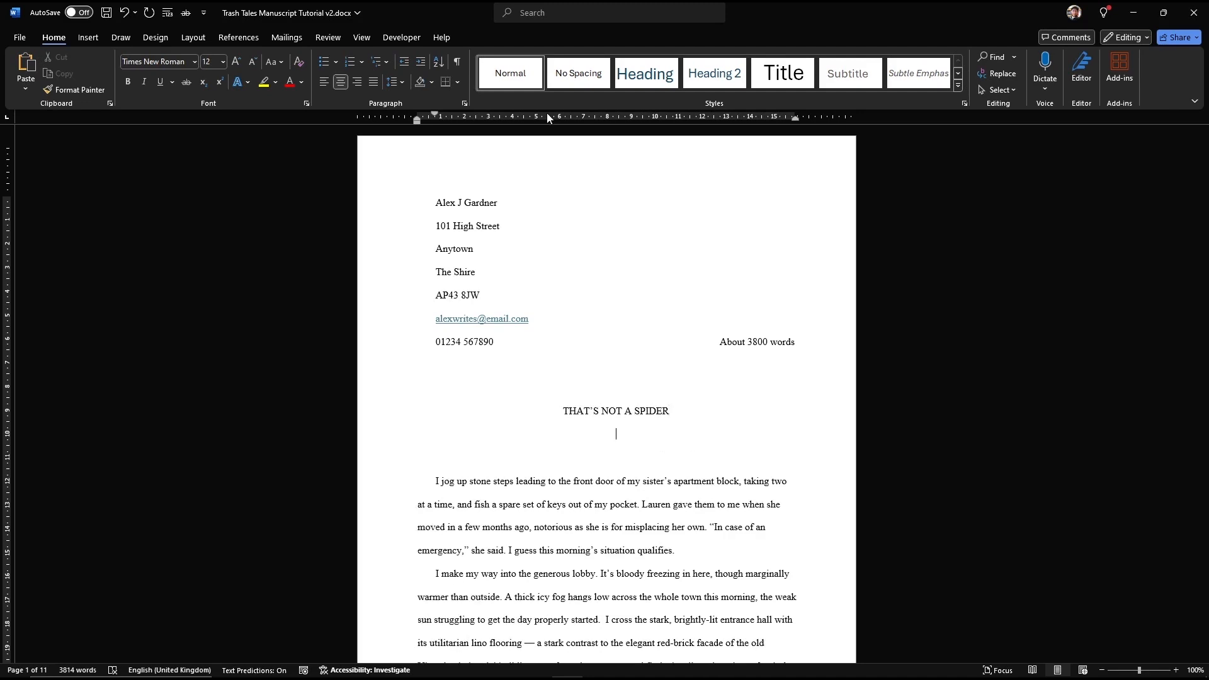
Step: Type 'by' under the title and the author's pen name on the next centred line
key("Return")
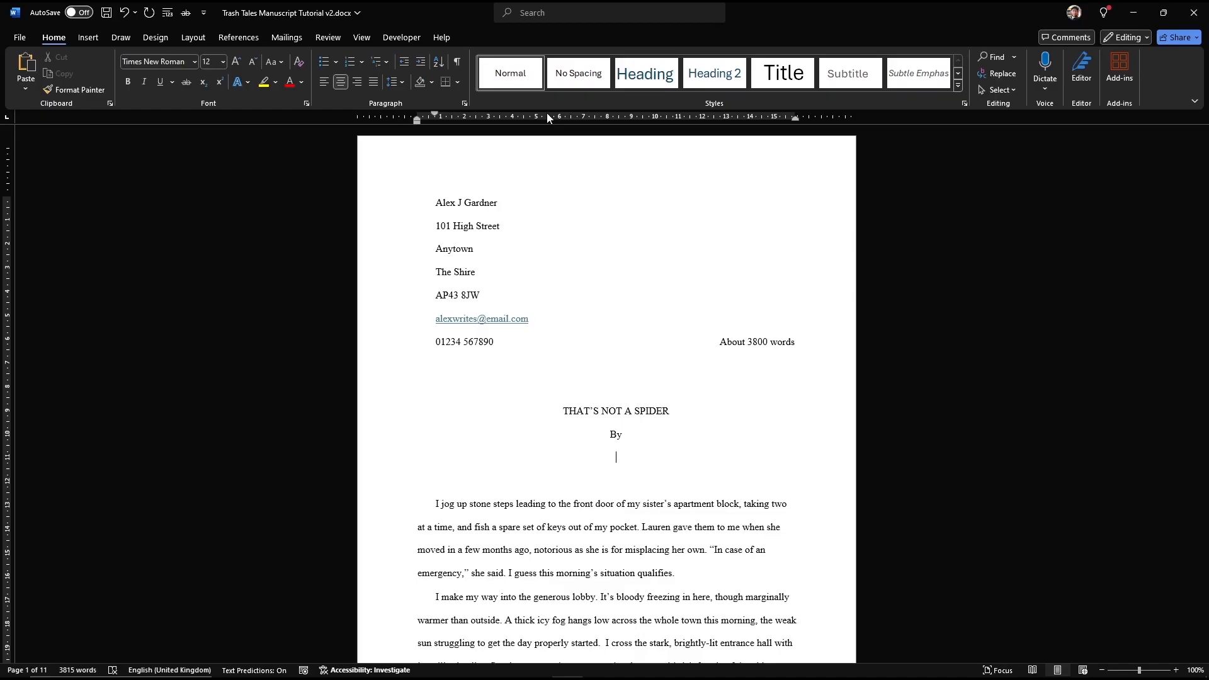
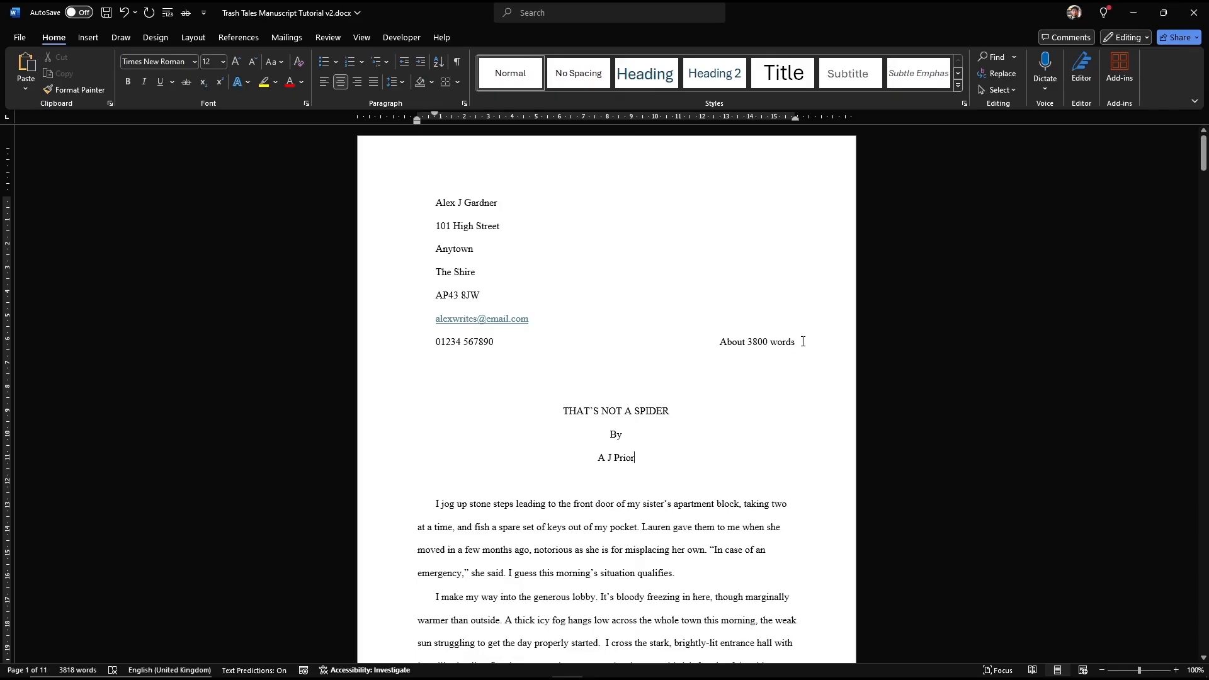
Step: Set the contact details block to 1.0 line spacing
left_click_drag(797, 343, 403, 200)
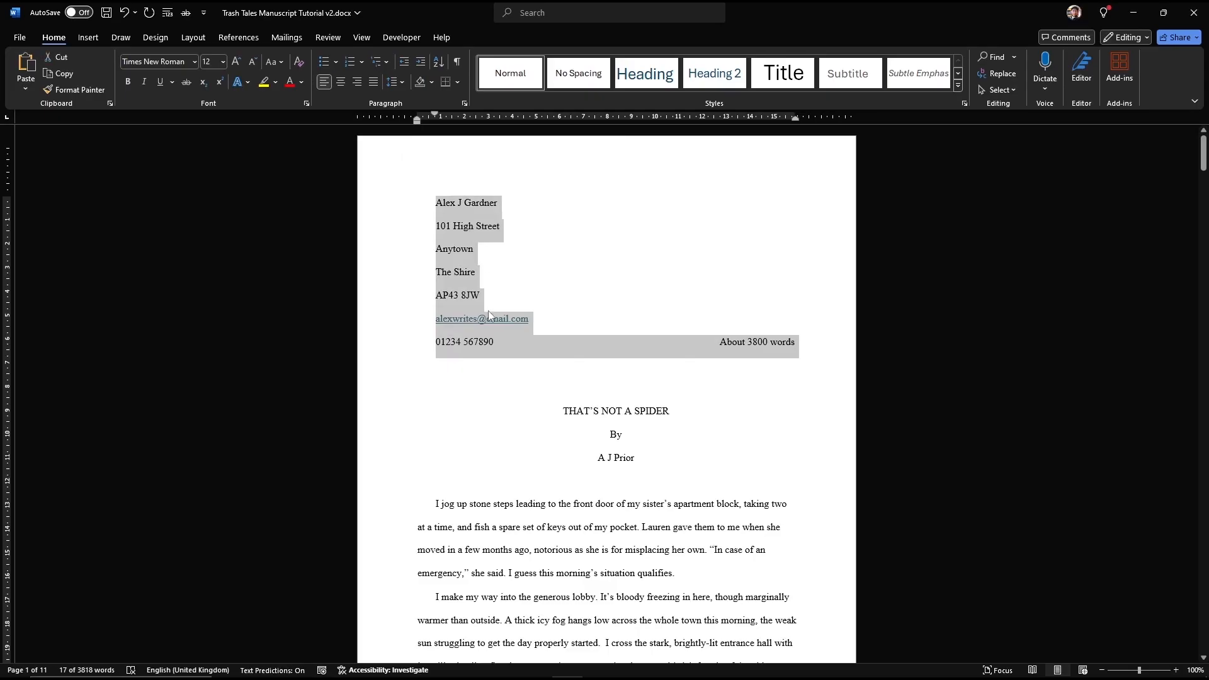
left_click(401, 80)
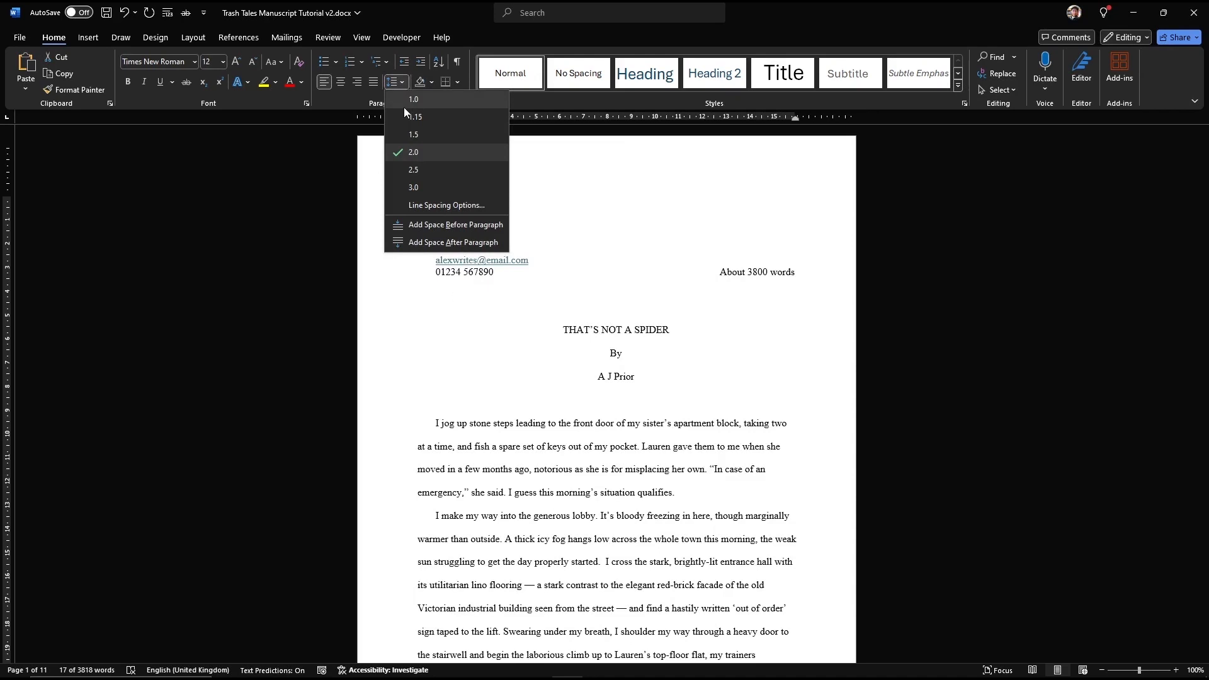
left_click(408, 100)
Step: Insert two blank lines before the title to lower it and the byline
left_click(564, 328)
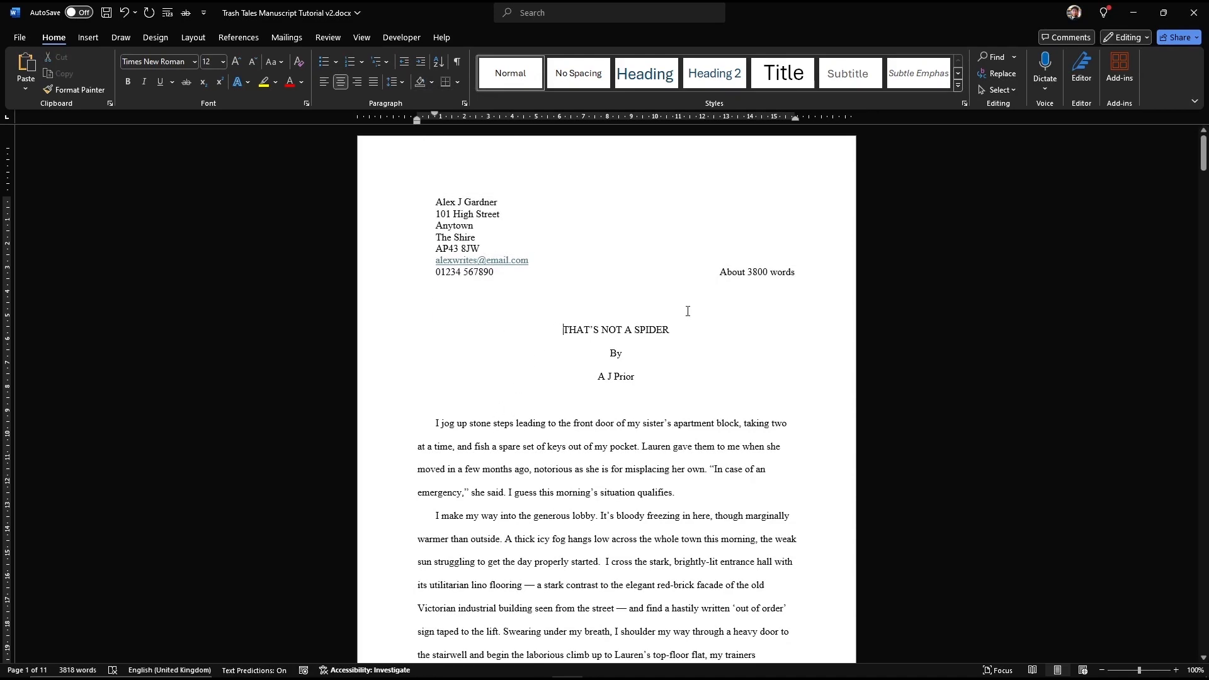
key("Return")
key("Return")
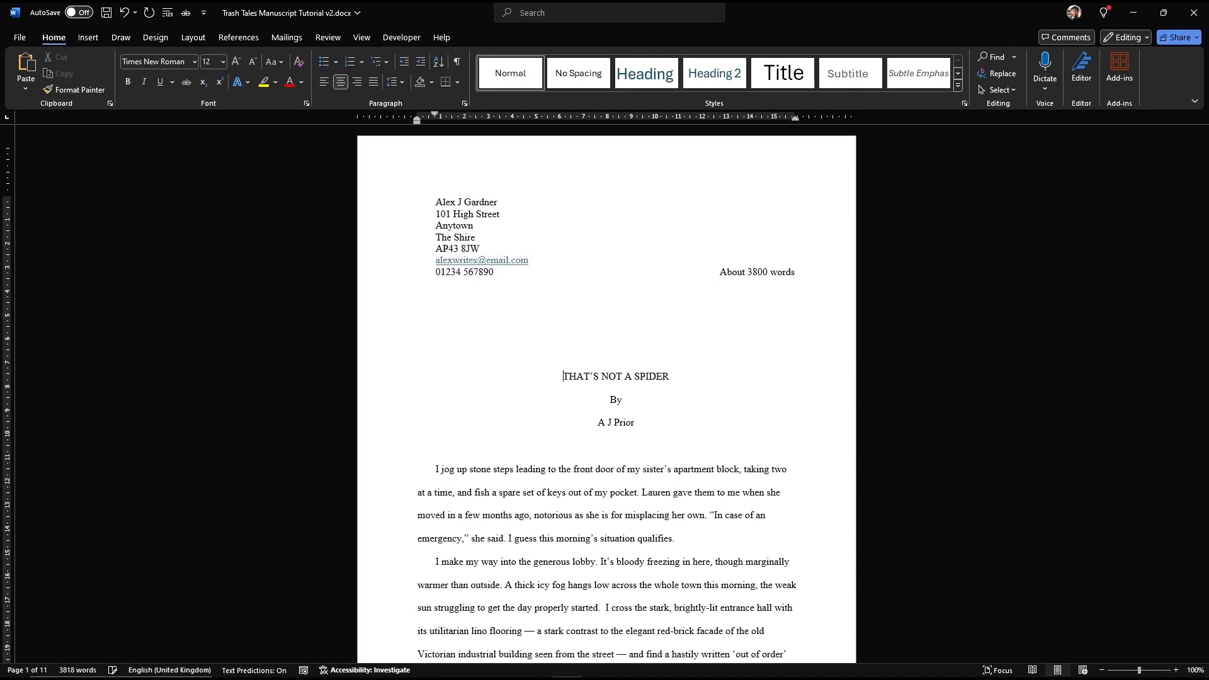
key("Return")
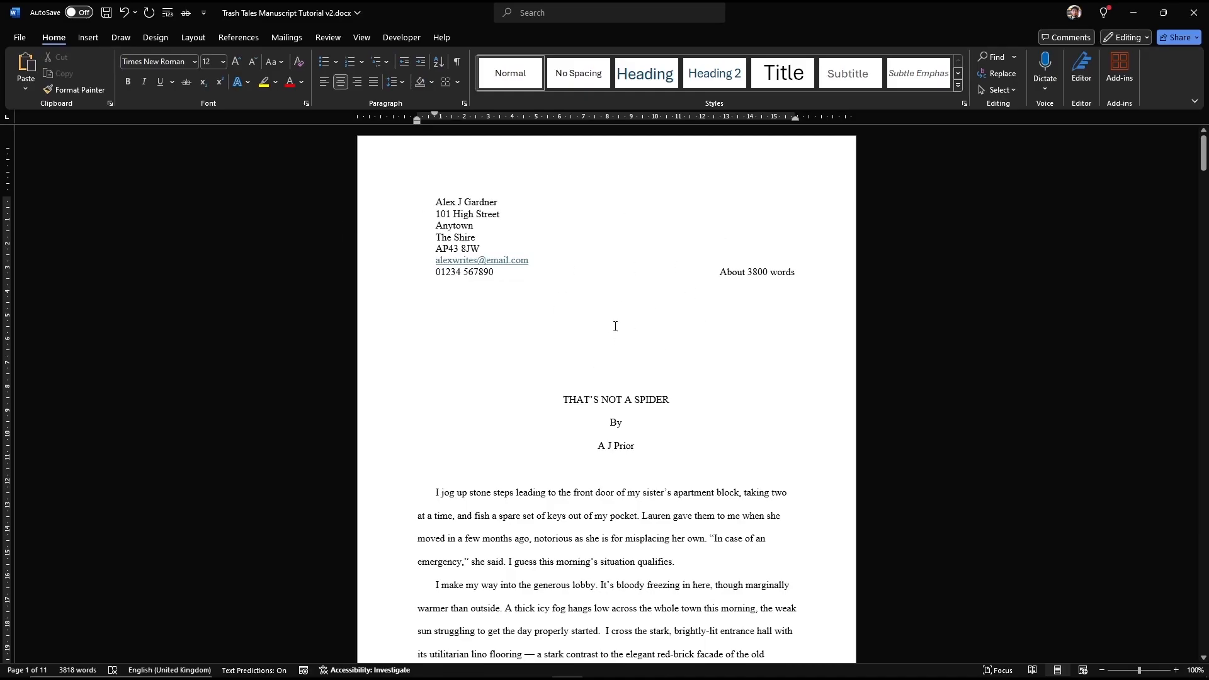
Step: Undo the last change, then move the contact block-to-byline indent back to the left margin
key("ctrl+z")
left_click_drag(644, 445, 395, 203)
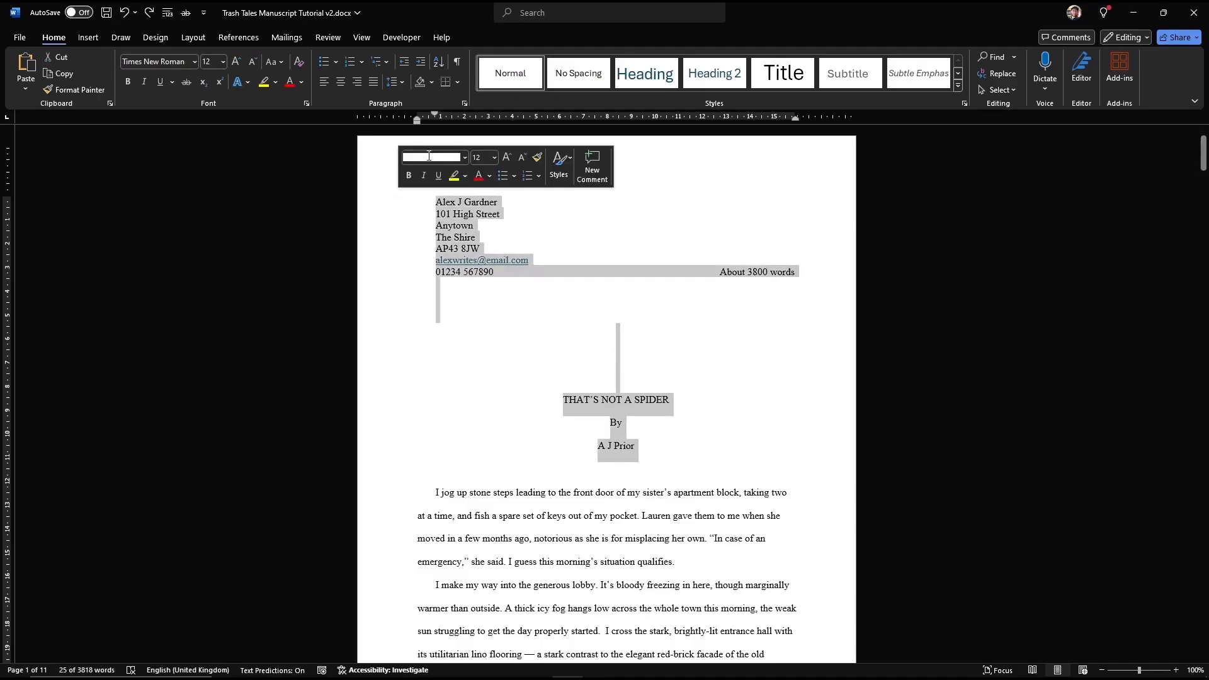
left_click_drag(434, 114, 417, 118)
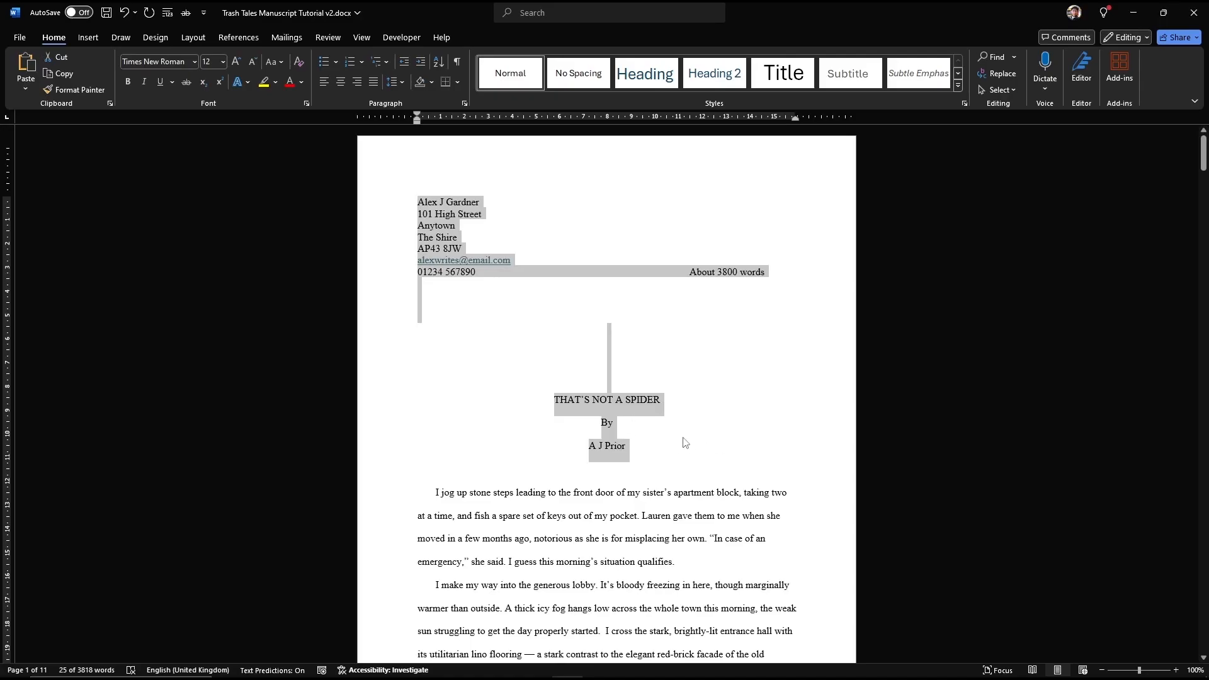
left_click(673, 459)
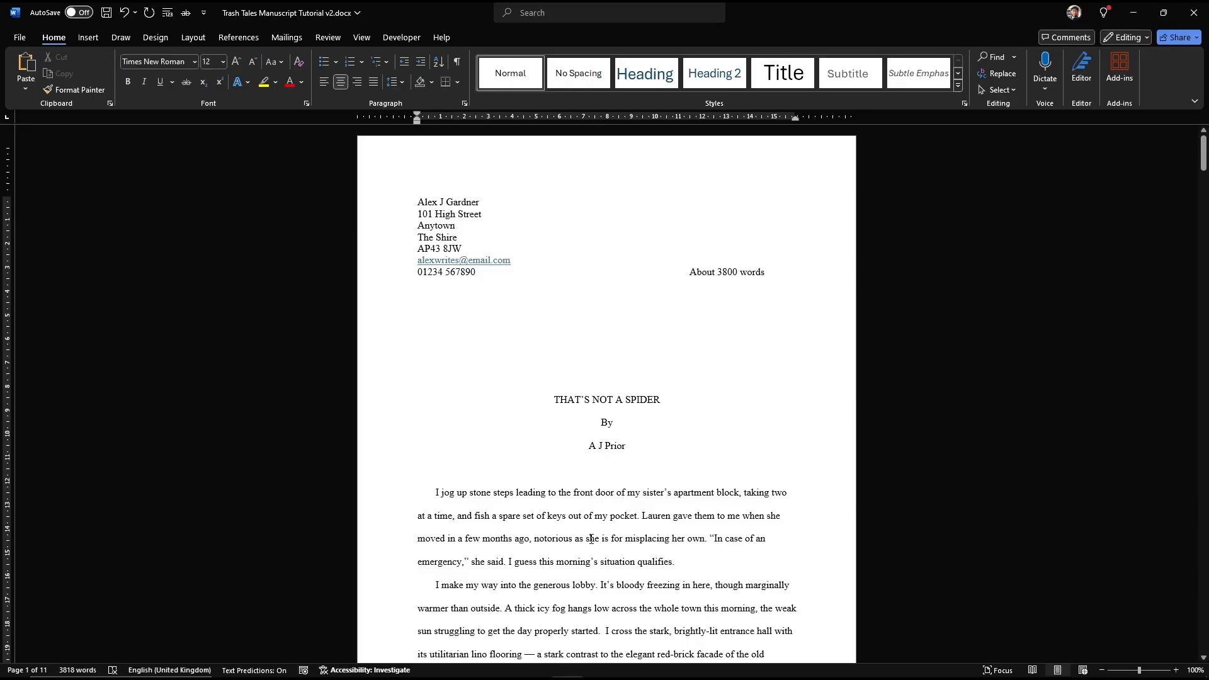
Step: Zoom the document to Page Width
scroll(587, 512, "down", 1)
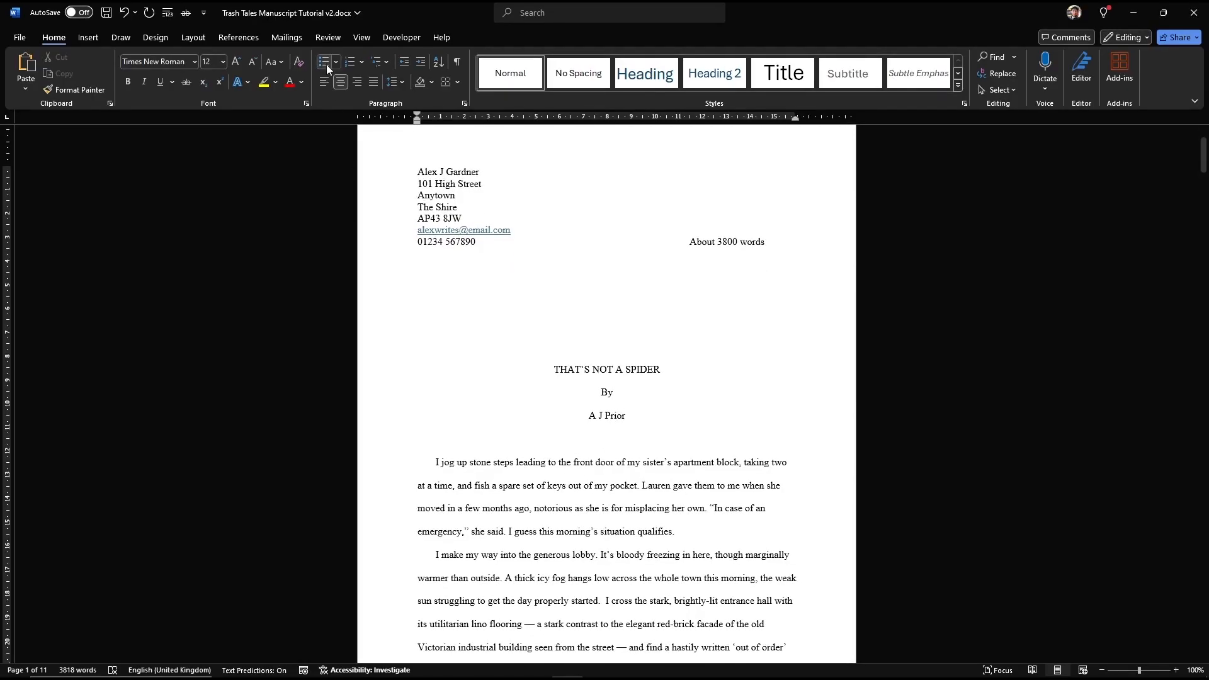
left_click(361, 37)
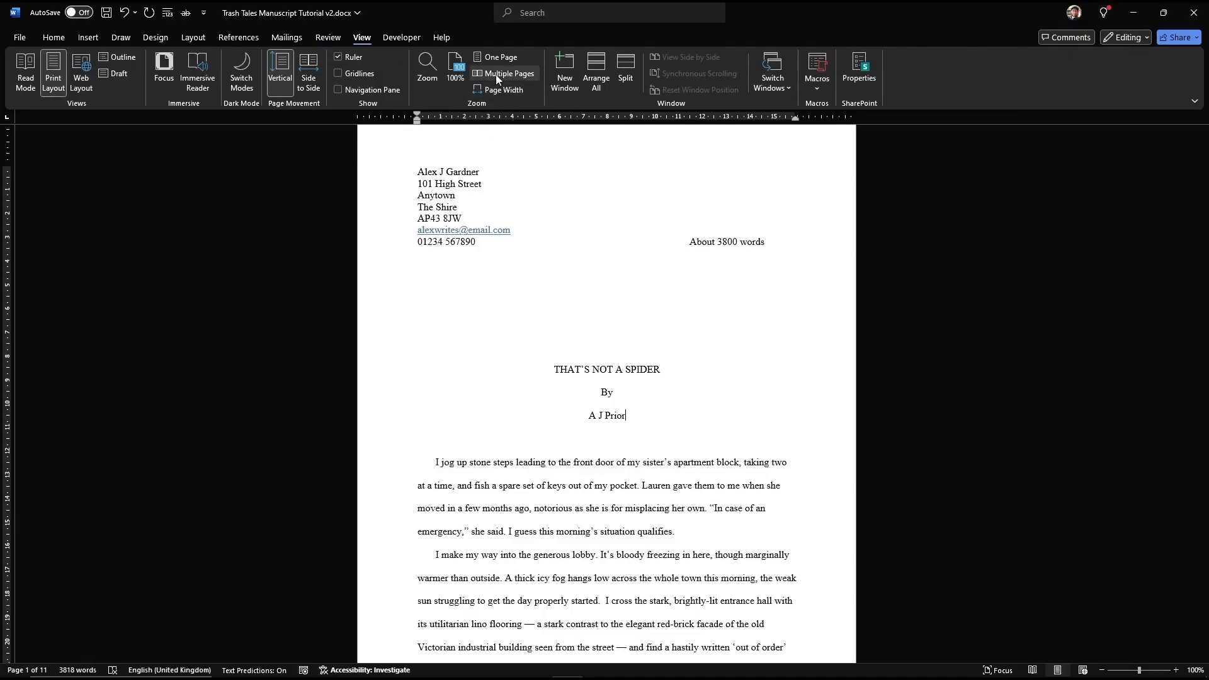
left_click(503, 89)
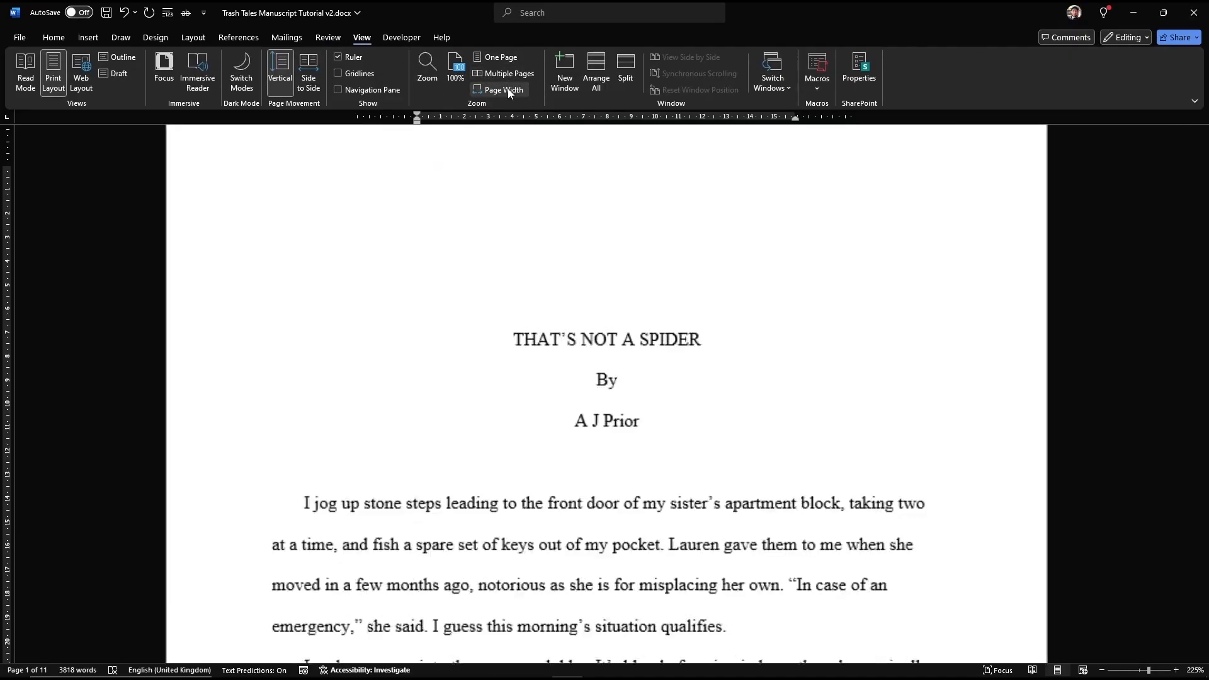
Step: Review the title page and put the cursor at the start of page two
scroll(517, 384, "up", 6)
scroll(517, 384, "up", 1)
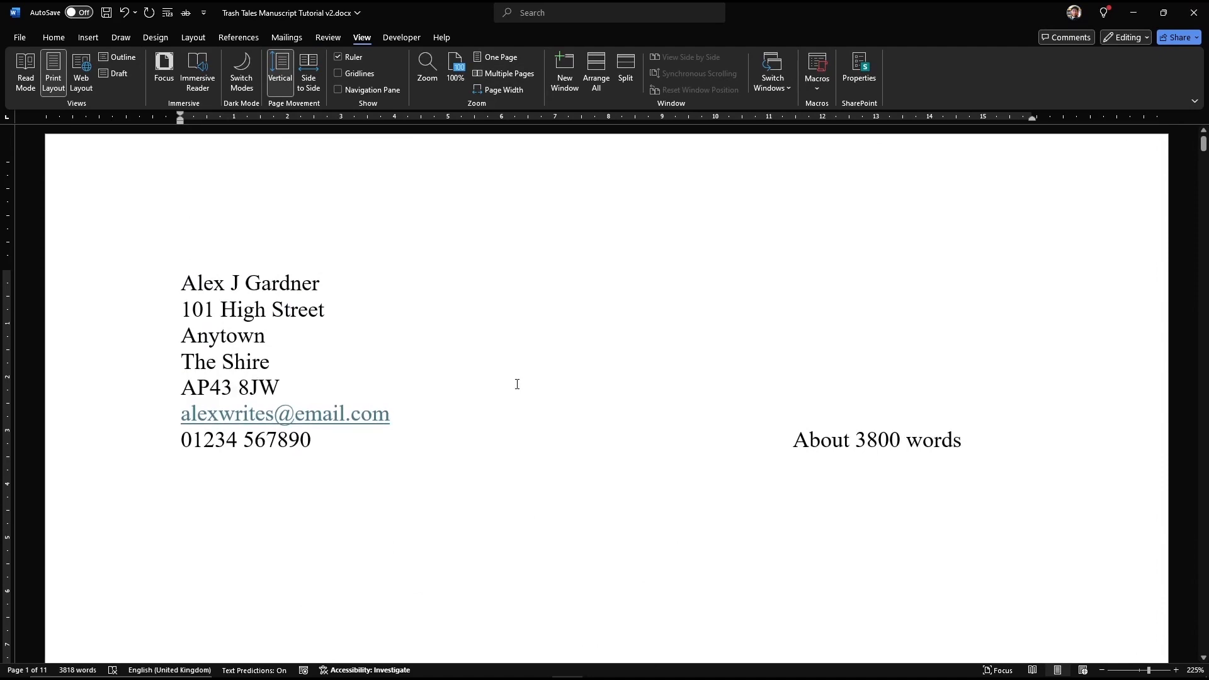
scroll(500, 398, "down", 15)
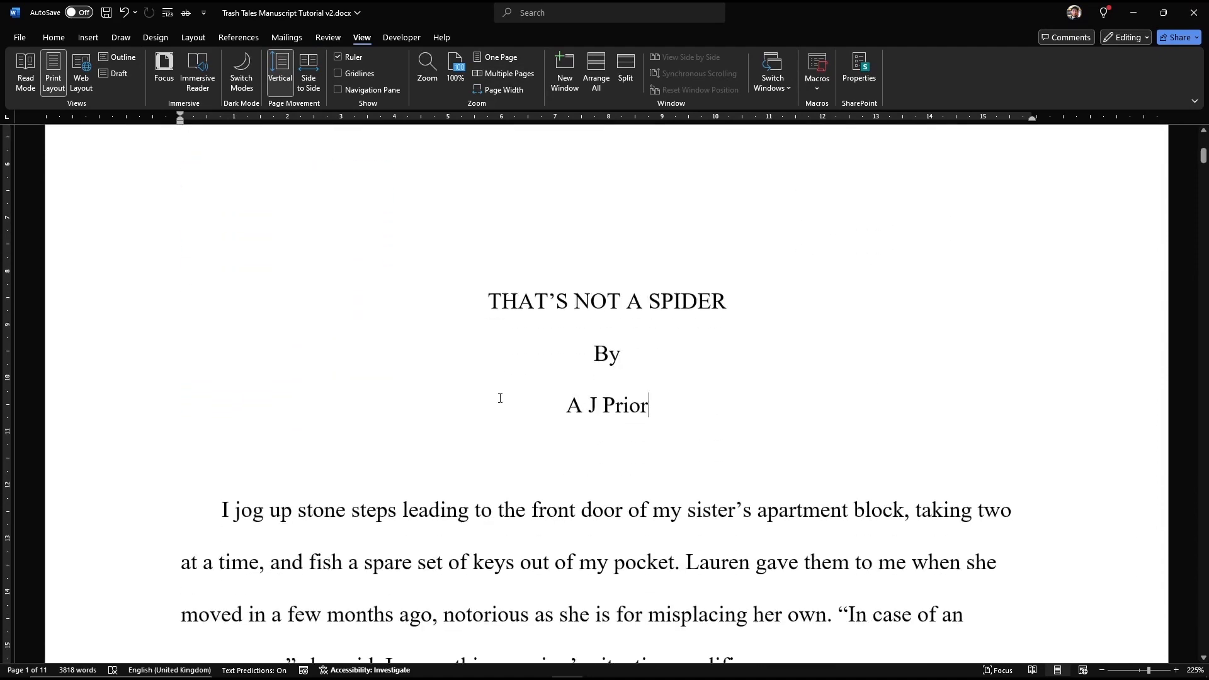
scroll(500, 398, "down", 14)
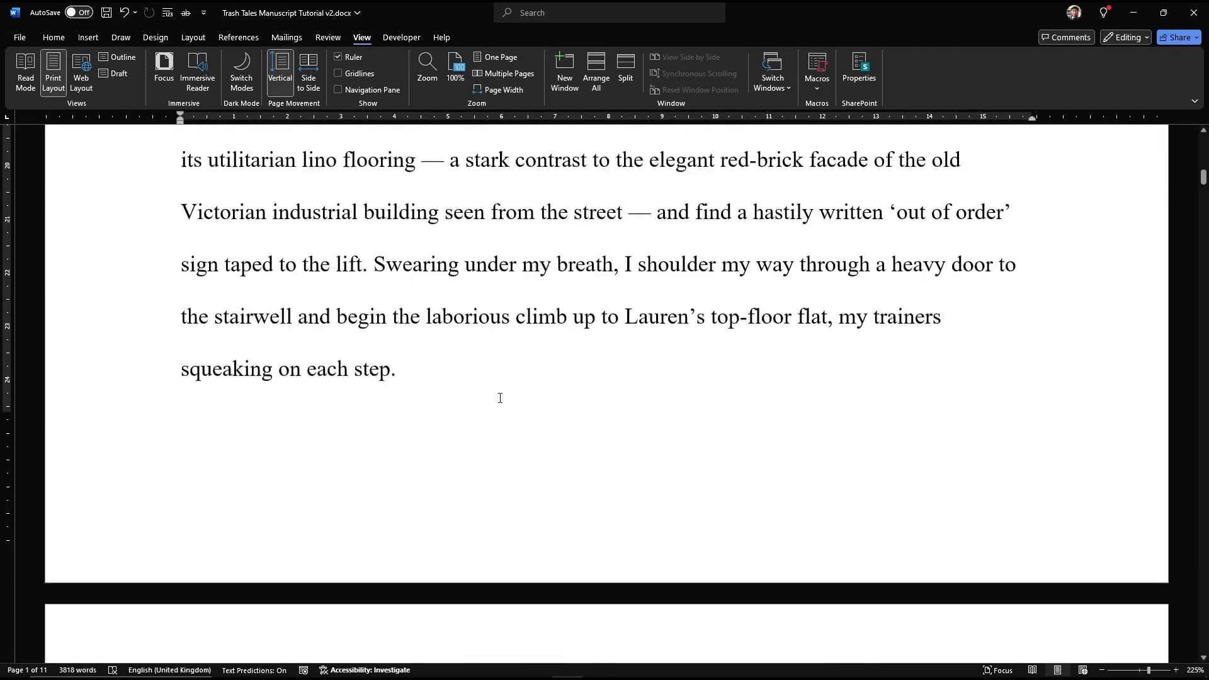
scroll(501, 403, "down", 2)
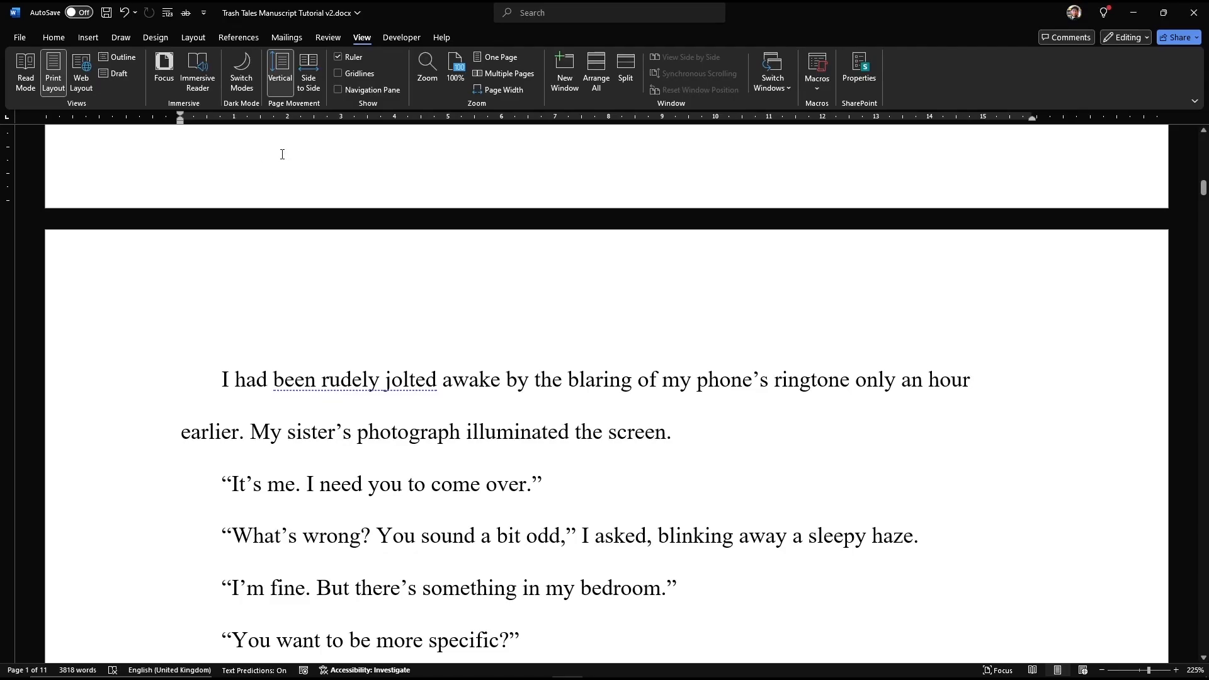
scroll(280, 160, "up", 10)
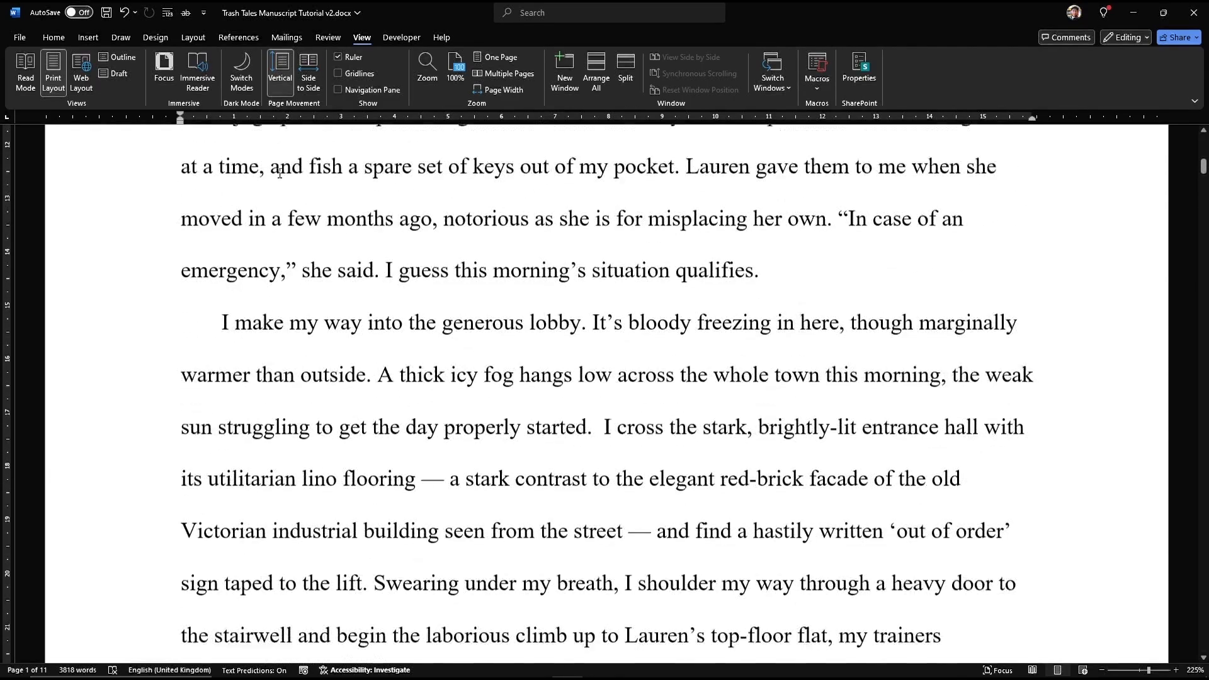
scroll(279, 177, "down", 10)
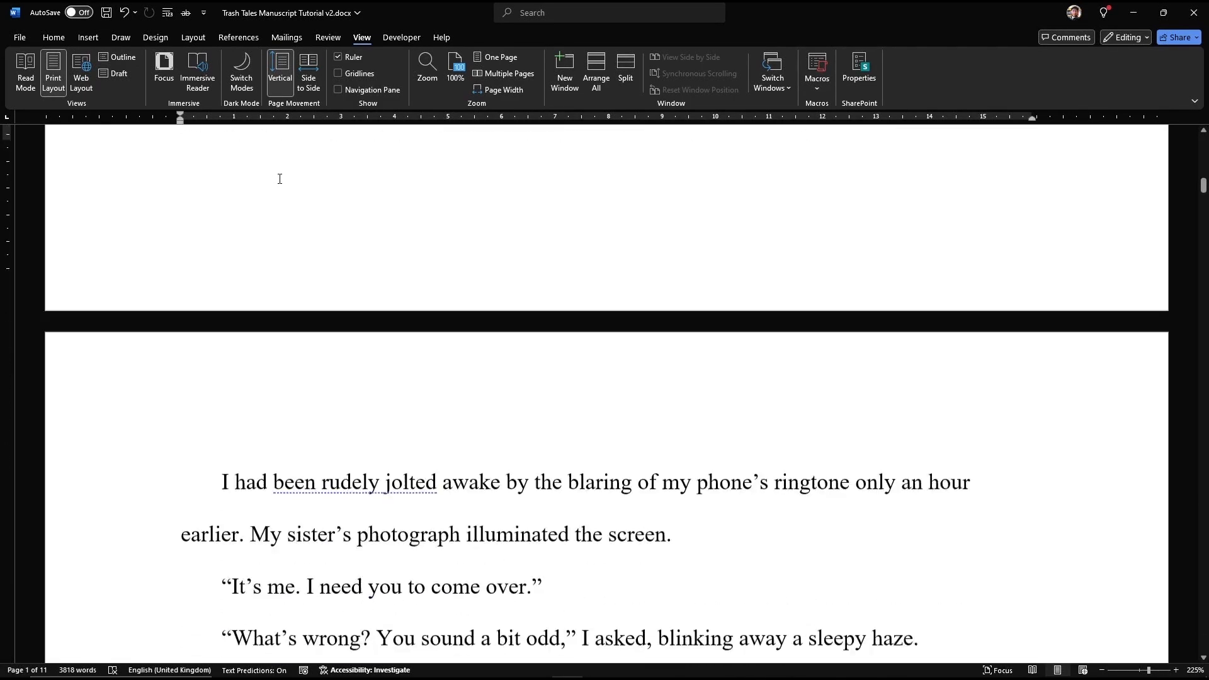
left_click(219, 381)
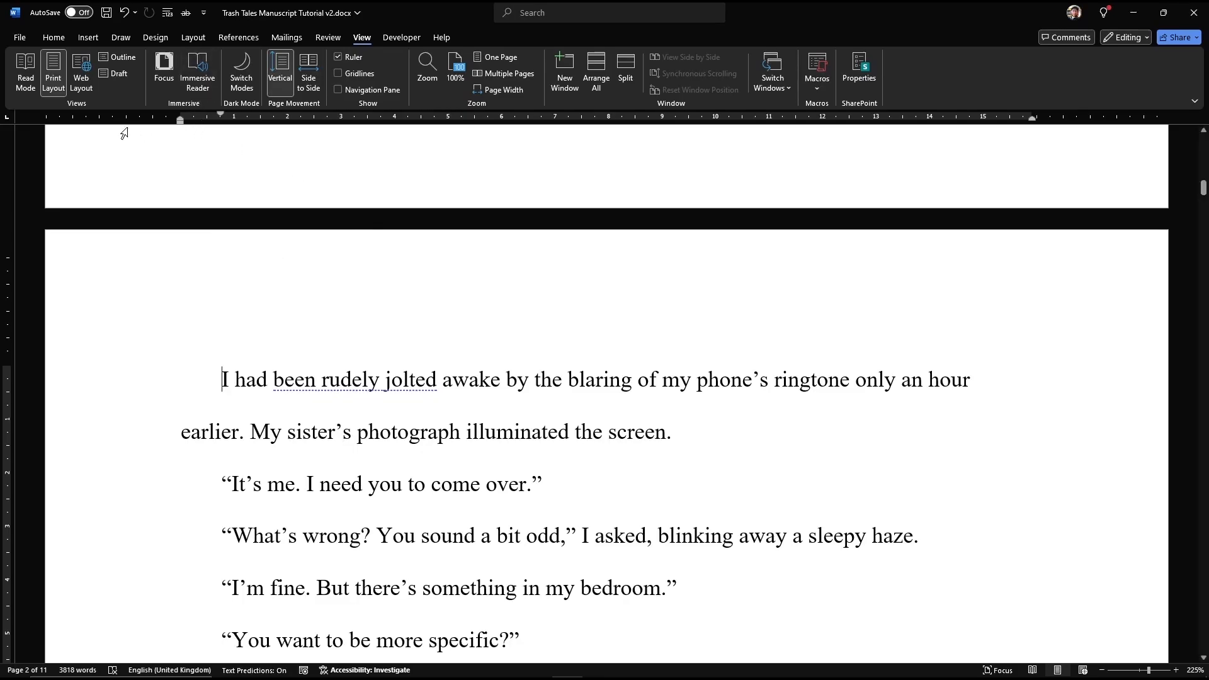
Step: Insert a Blank (Three Columns) header from the Insert tab's Header gallery
left_click(85, 38)
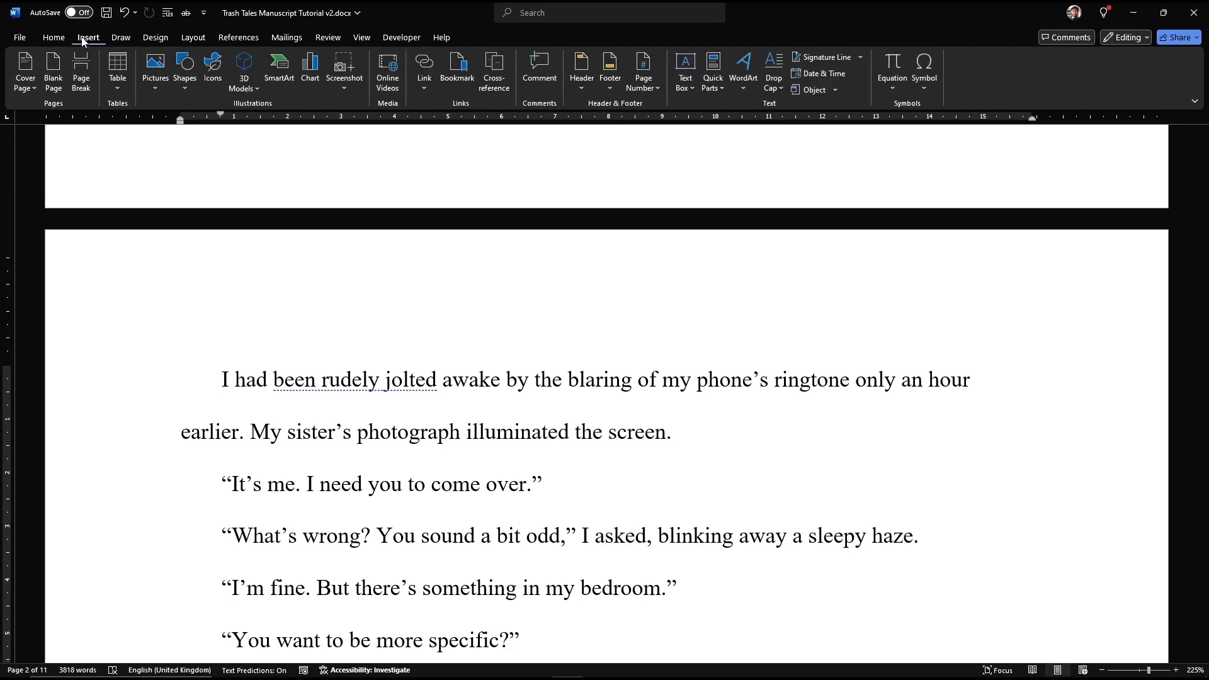
left_click(582, 73)
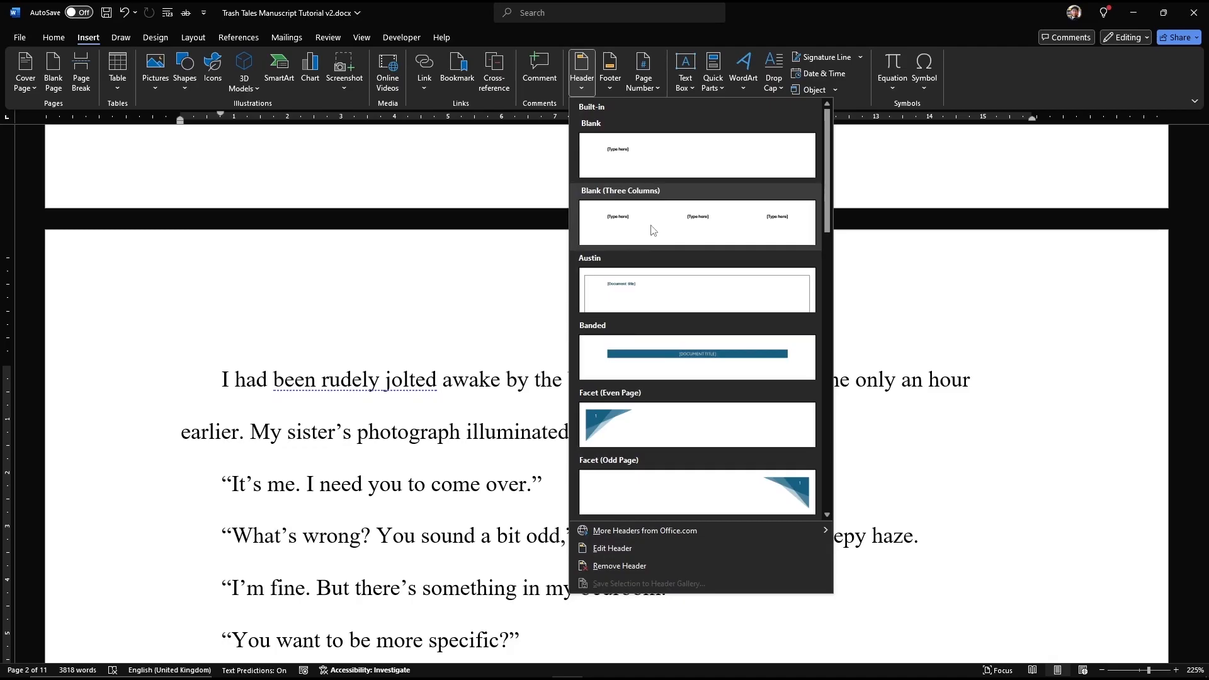
left_click(653, 231)
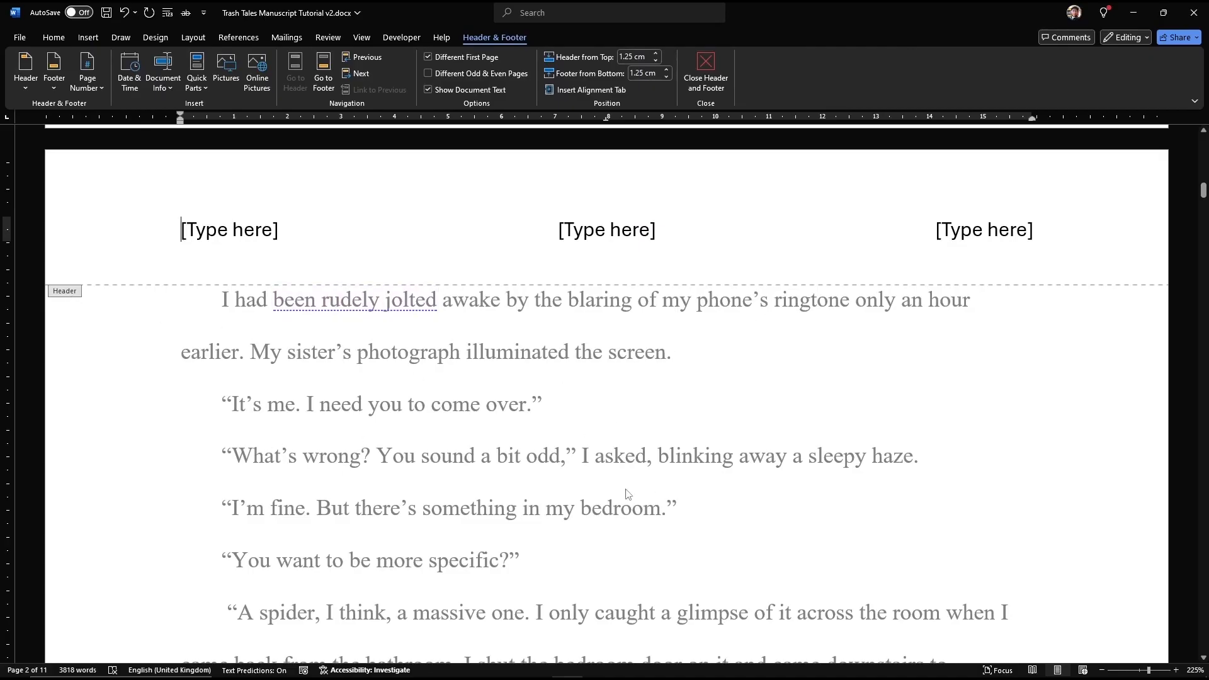
Step: Enter 'That's Not A Spider' in the left header placeholder
left_click(190, 238)
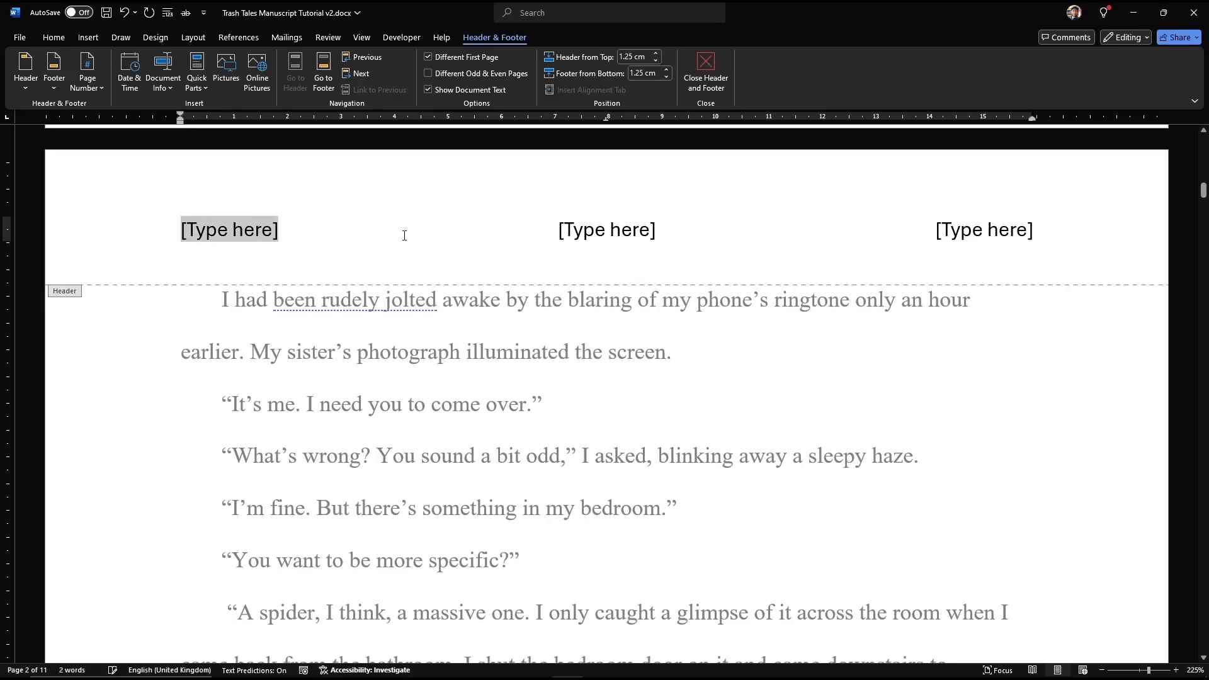
type("Not")
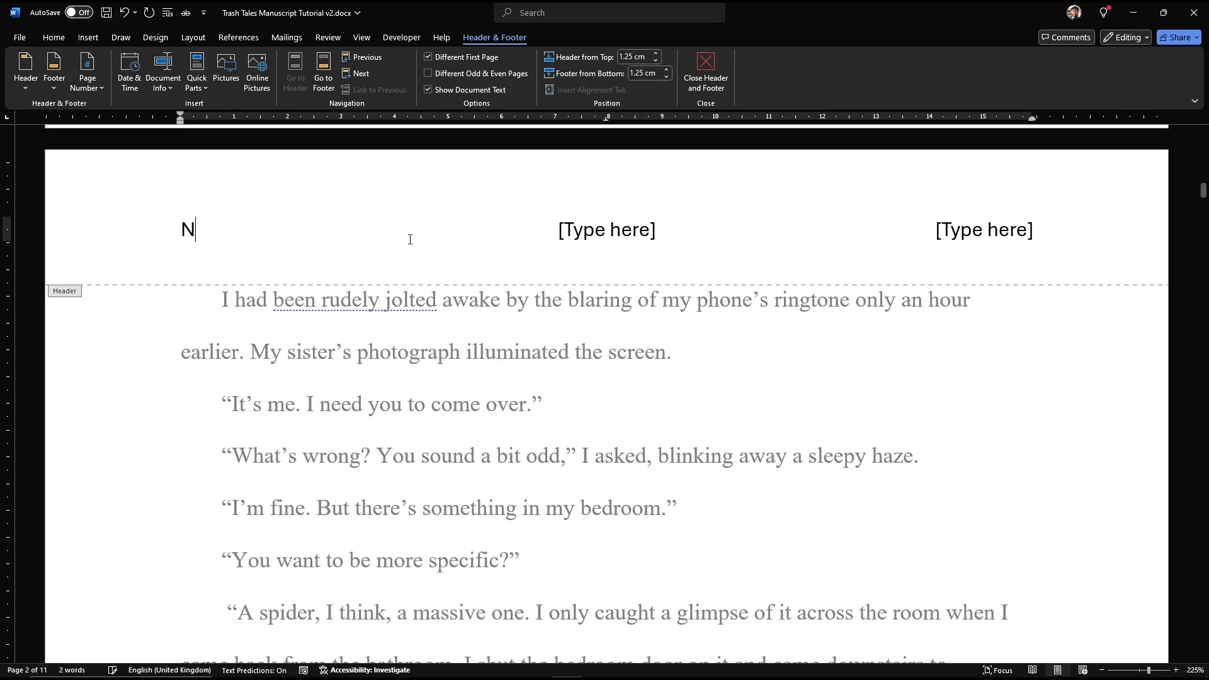
key("BackSpace")
key("BackSpace")
key("BackSpace")
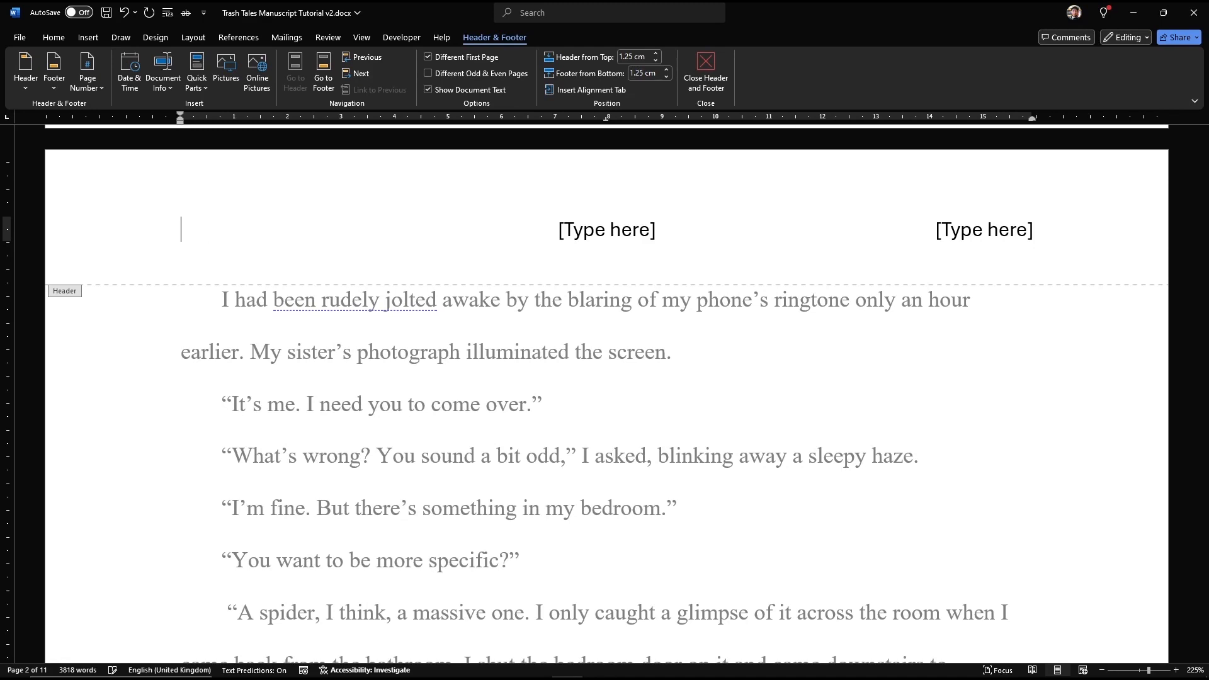
type("That's Not A Spider")
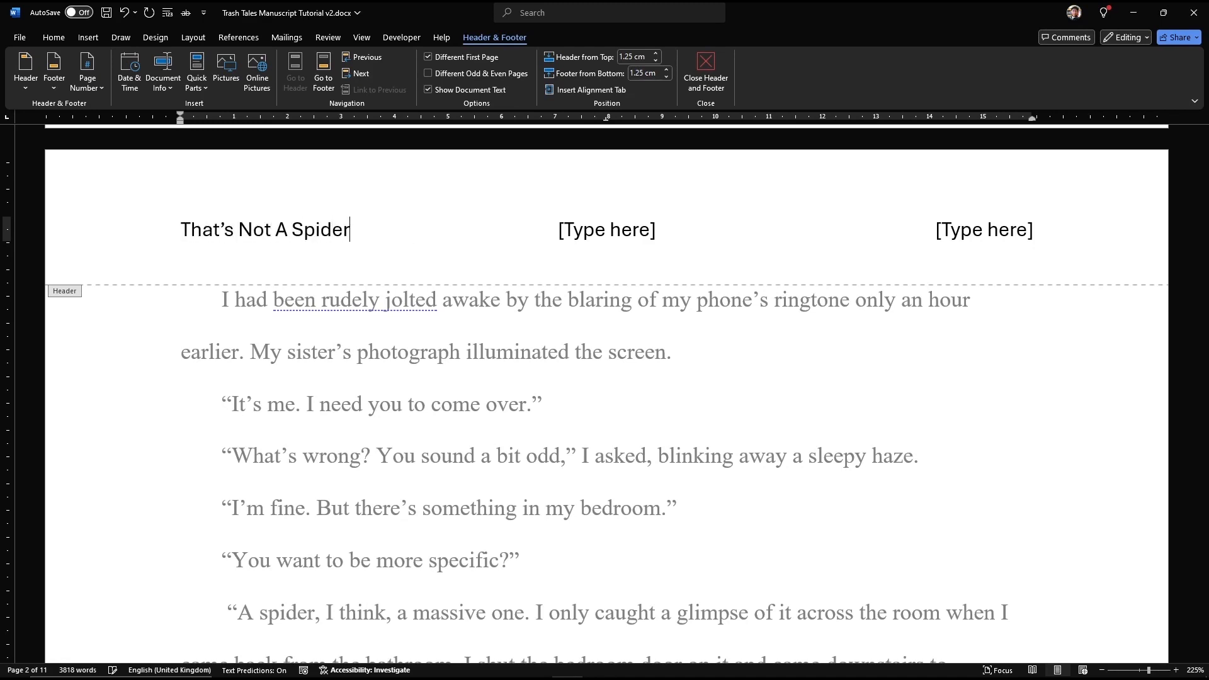
Step: Delete the centre placeholder and type the author's surname plus a slash on the right
left_click(656, 228)
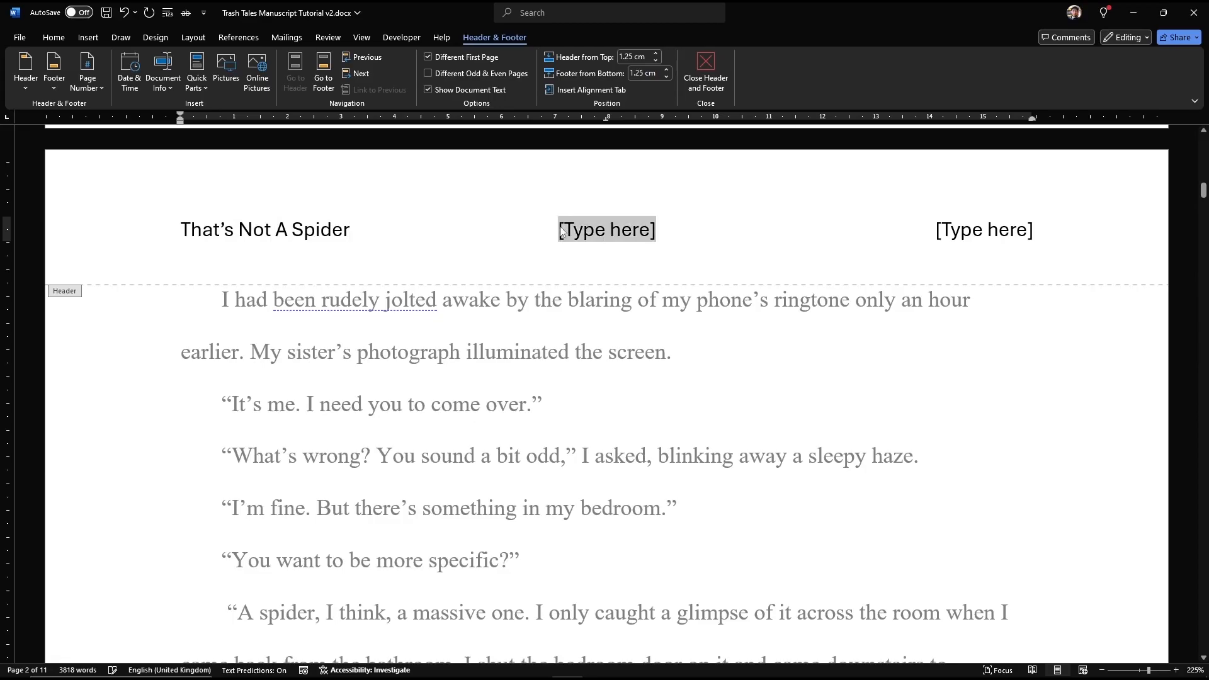
key("Delete")
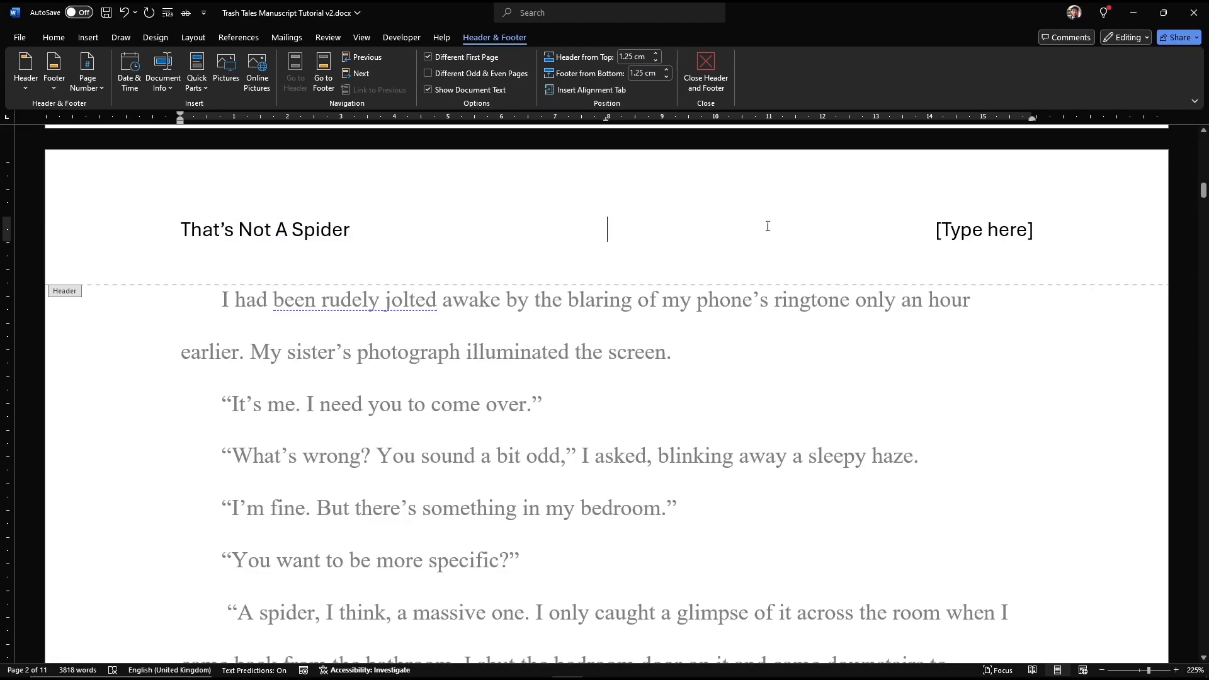
left_click(1038, 230)
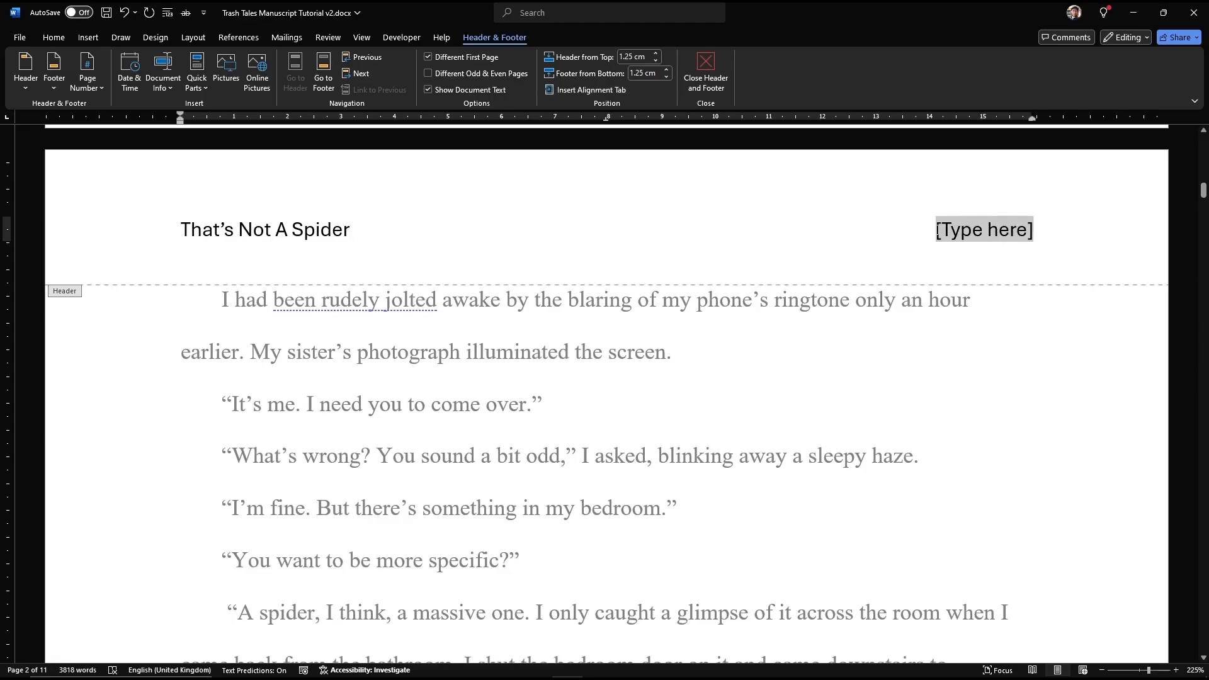
type("Prio")
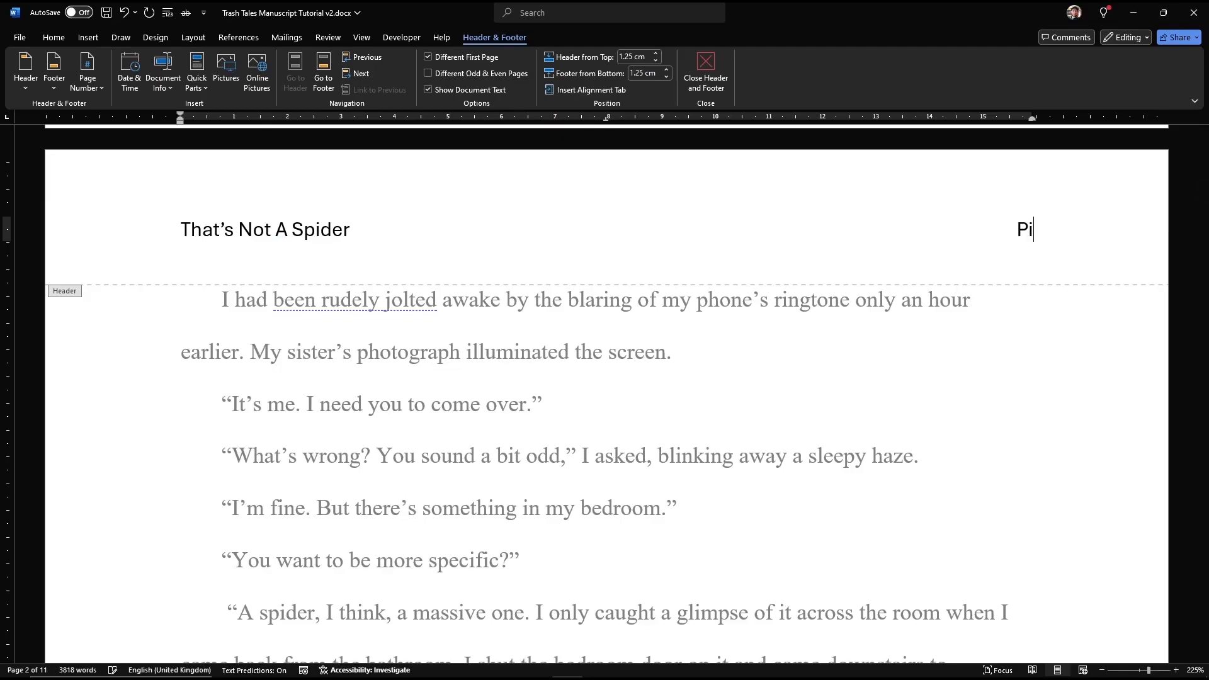
type("r/")
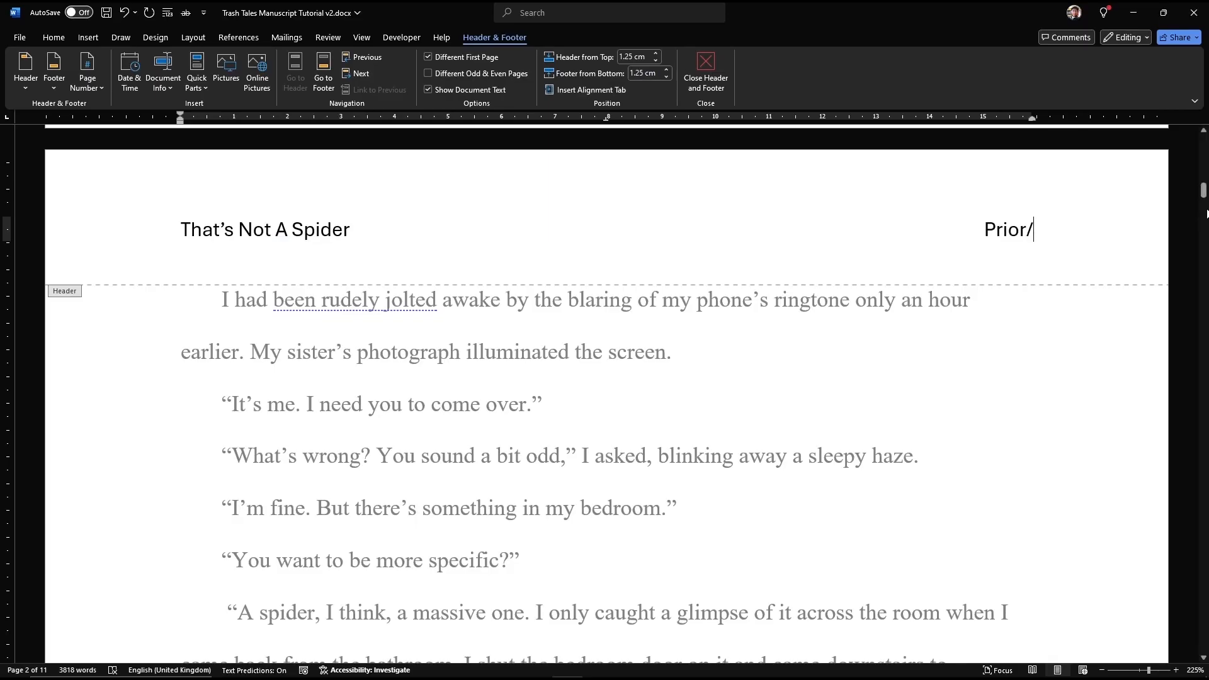
Step: Insert a Plain Number page number at the current position after the slash
left_click(89, 82)
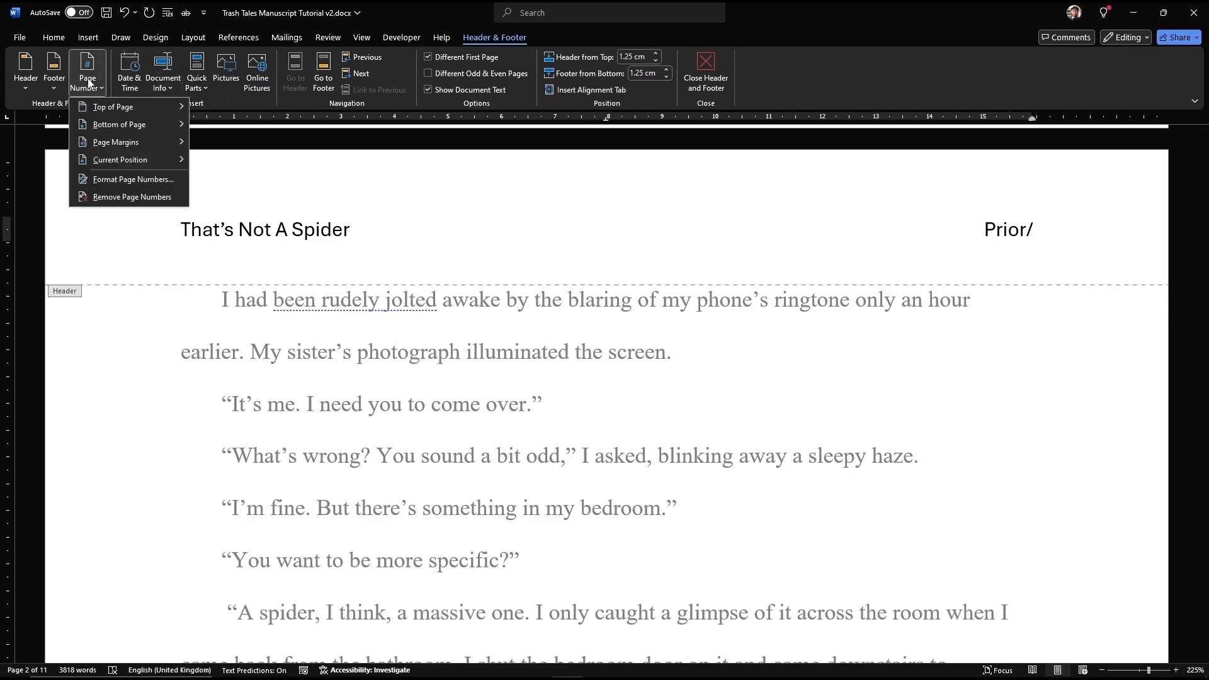
mouse_move(96, 162)
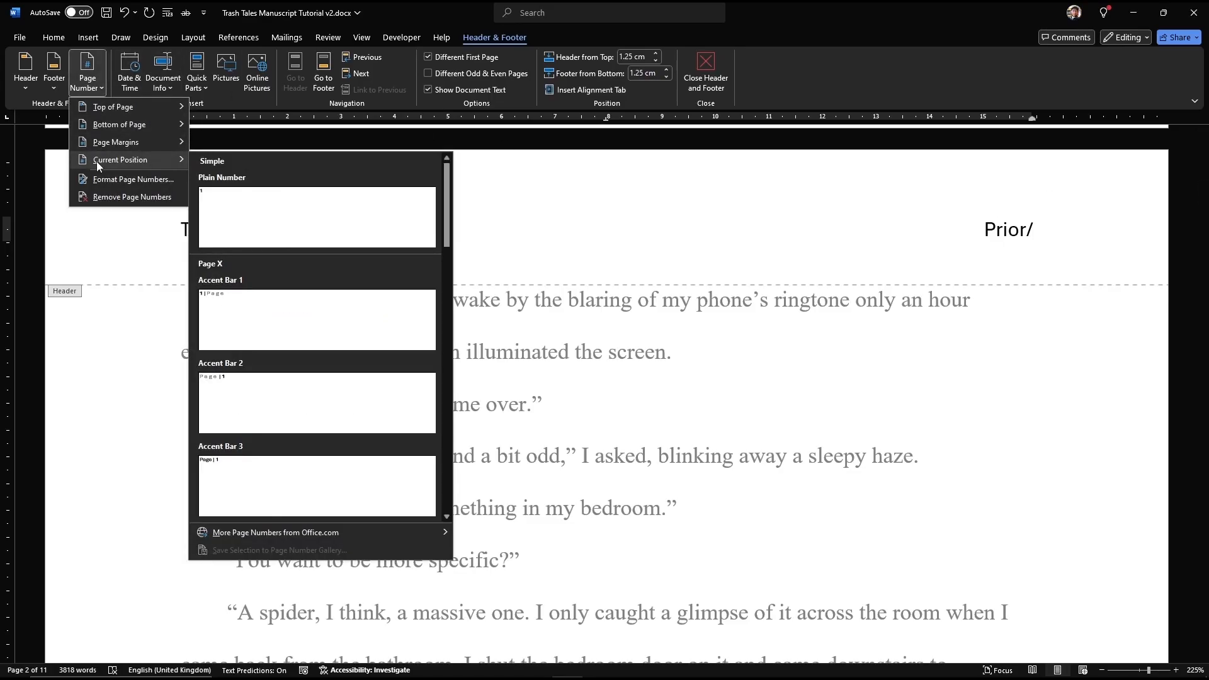
left_click(225, 211)
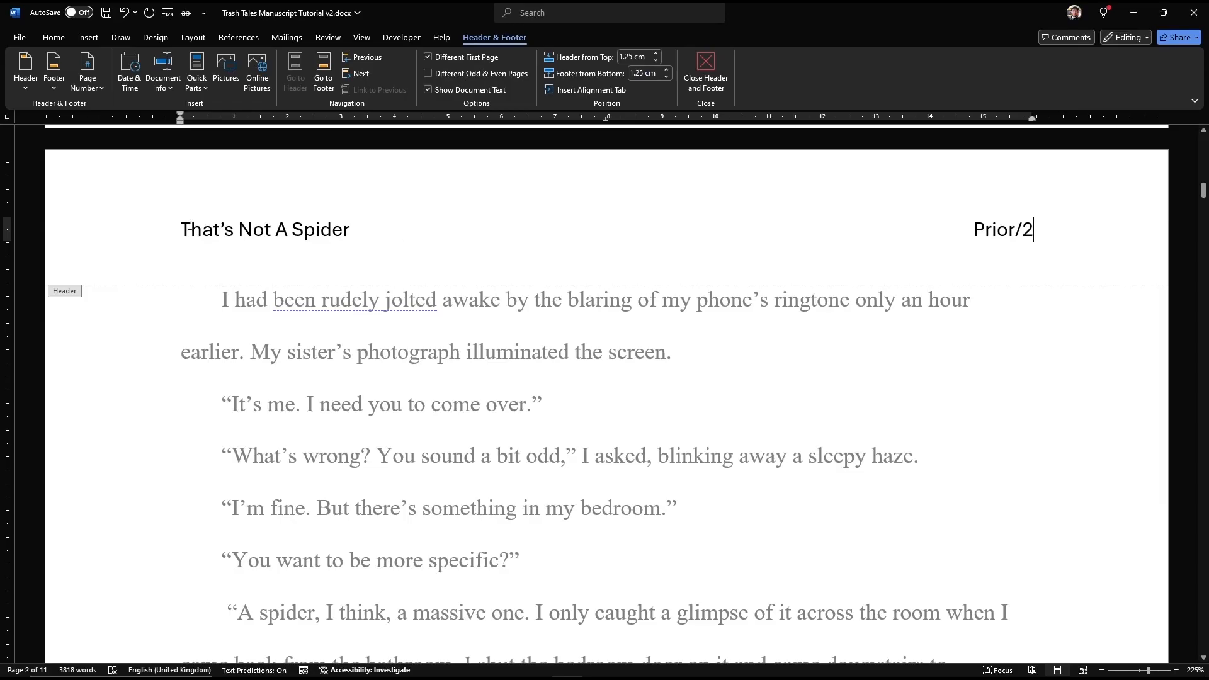
Step: Set the whole header to Times New Roman 12 pt, then close the header
left_click_drag(183, 228, 715, 229)
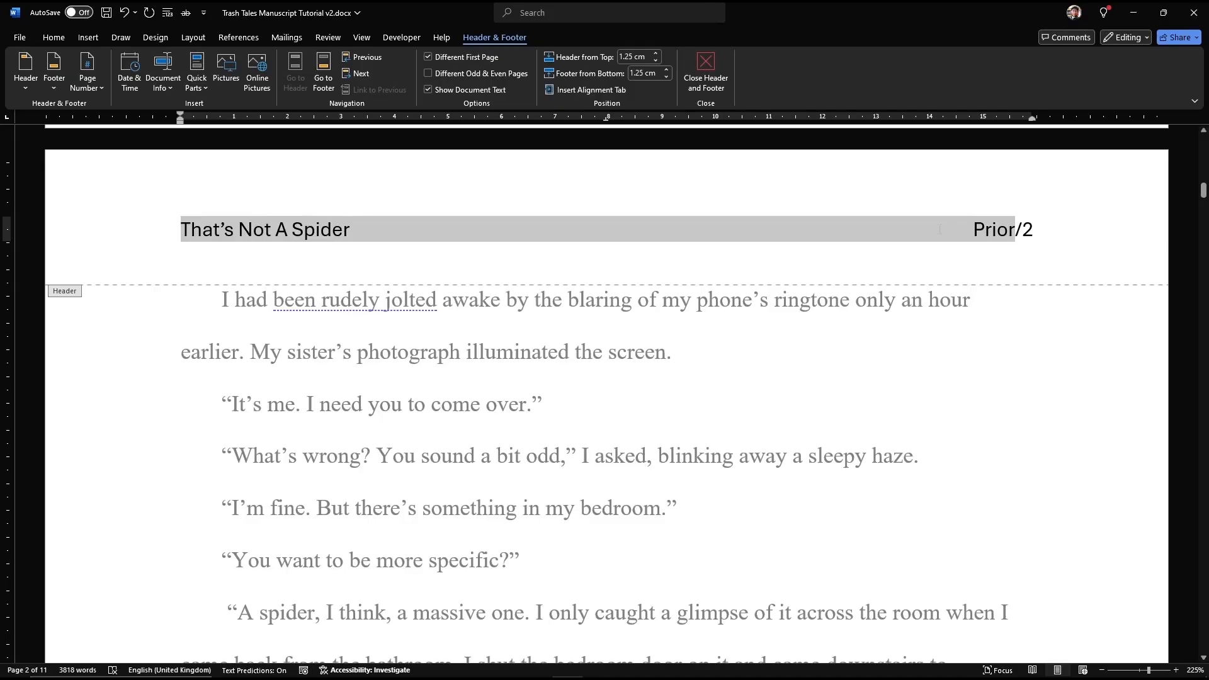
left_click_drag(1027, 227, 1042, 229)
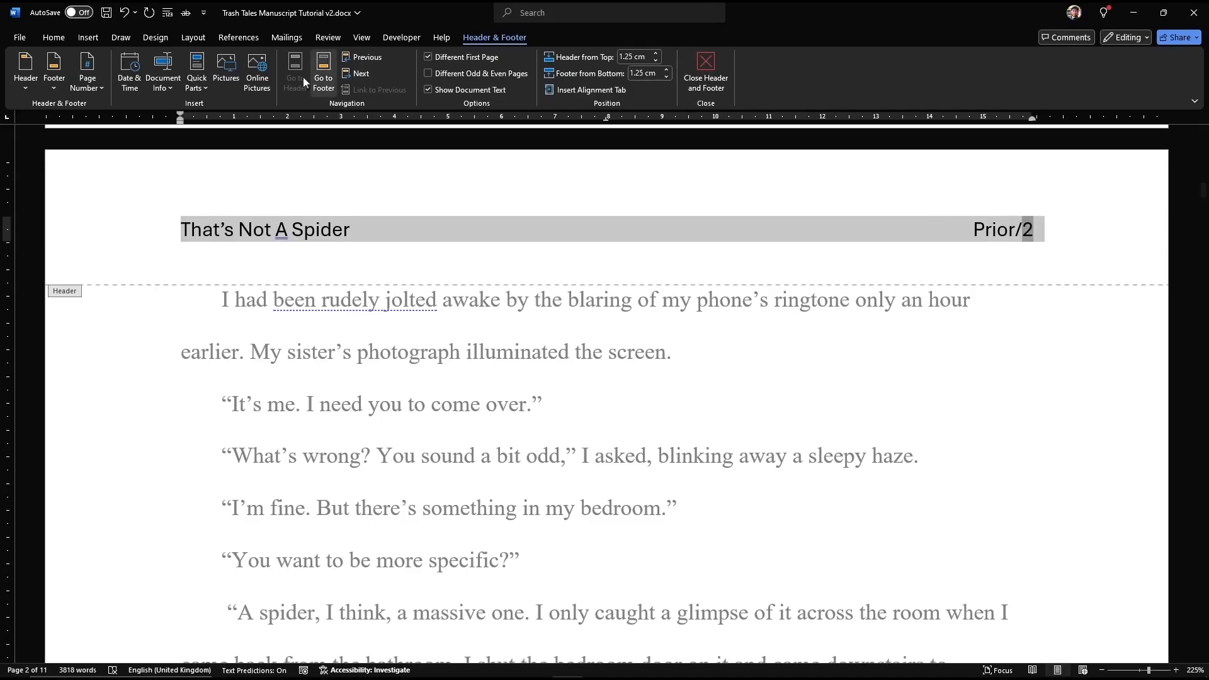
left_click(54, 37)
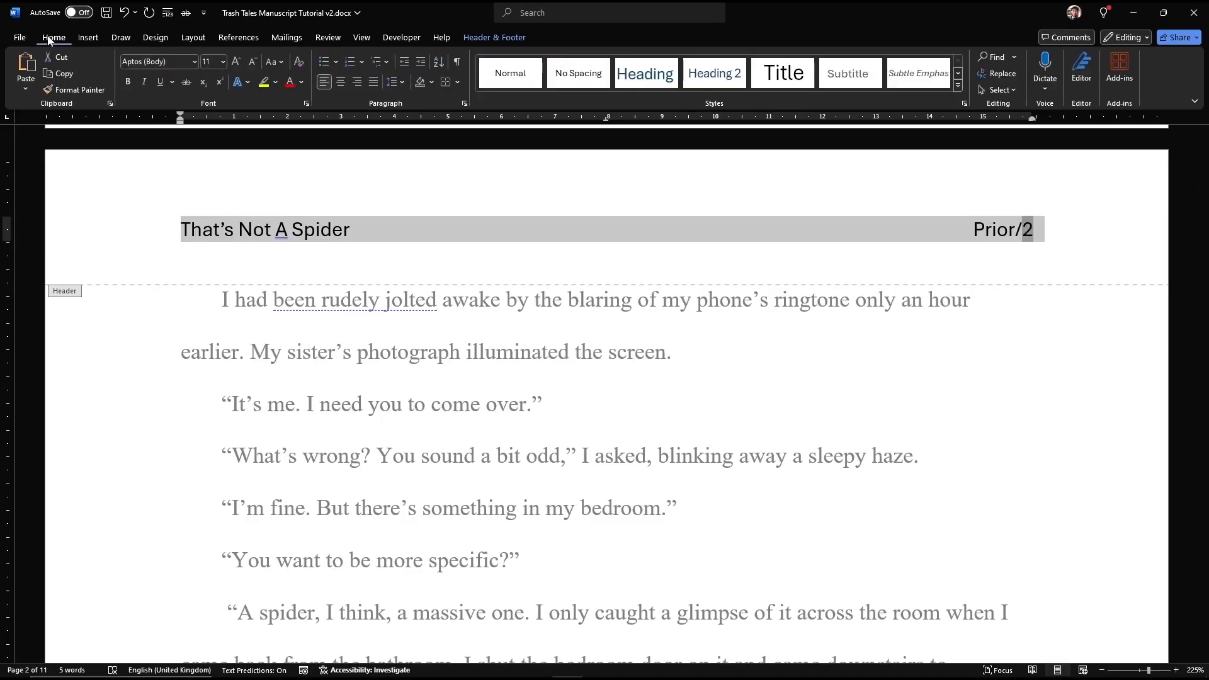
left_click(169, 63)
type("Times New Roman")
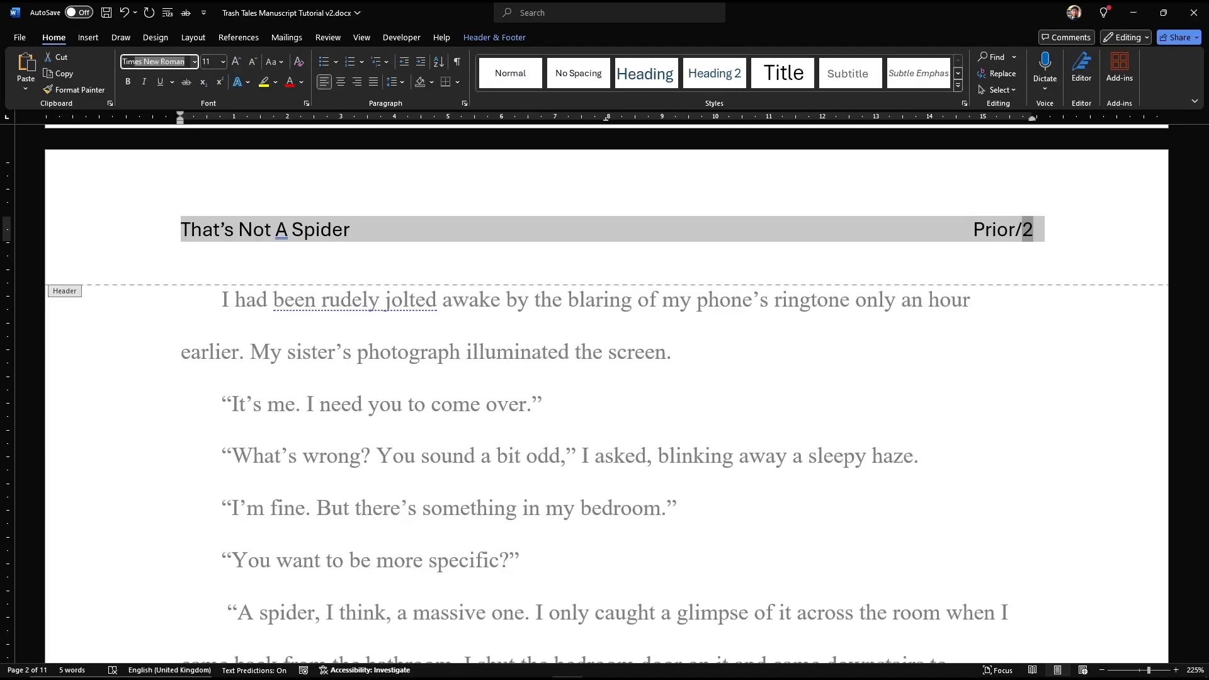
key("Tab")
type("12")
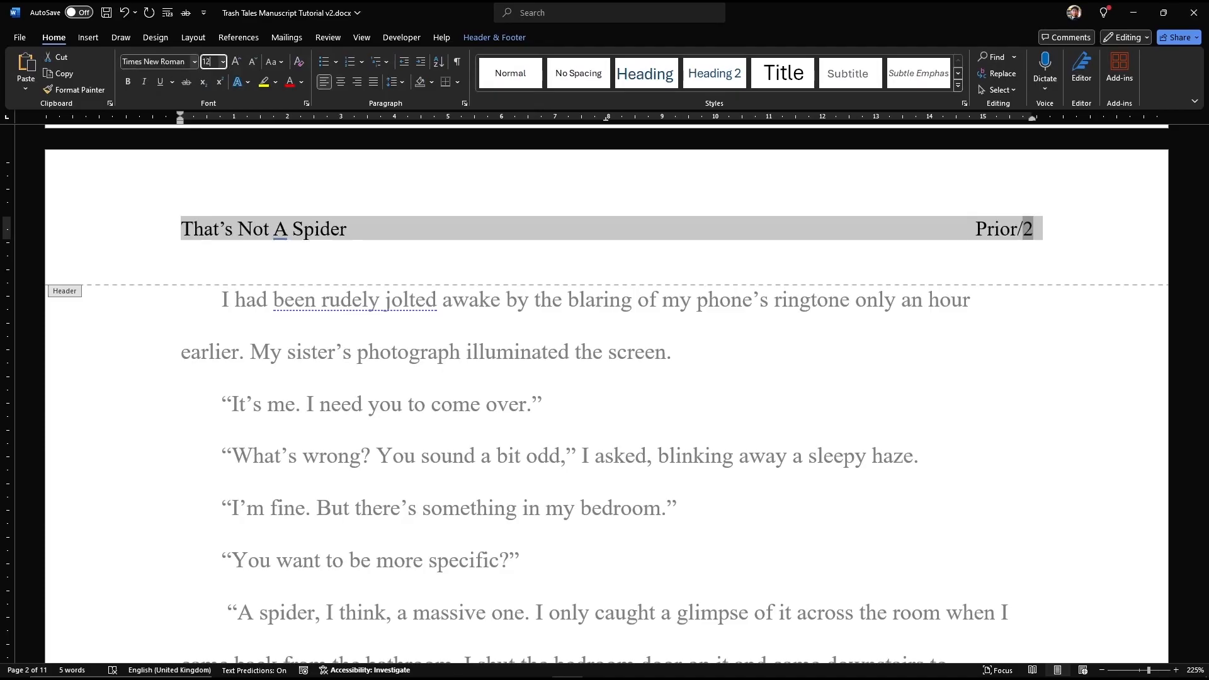
key("Return")
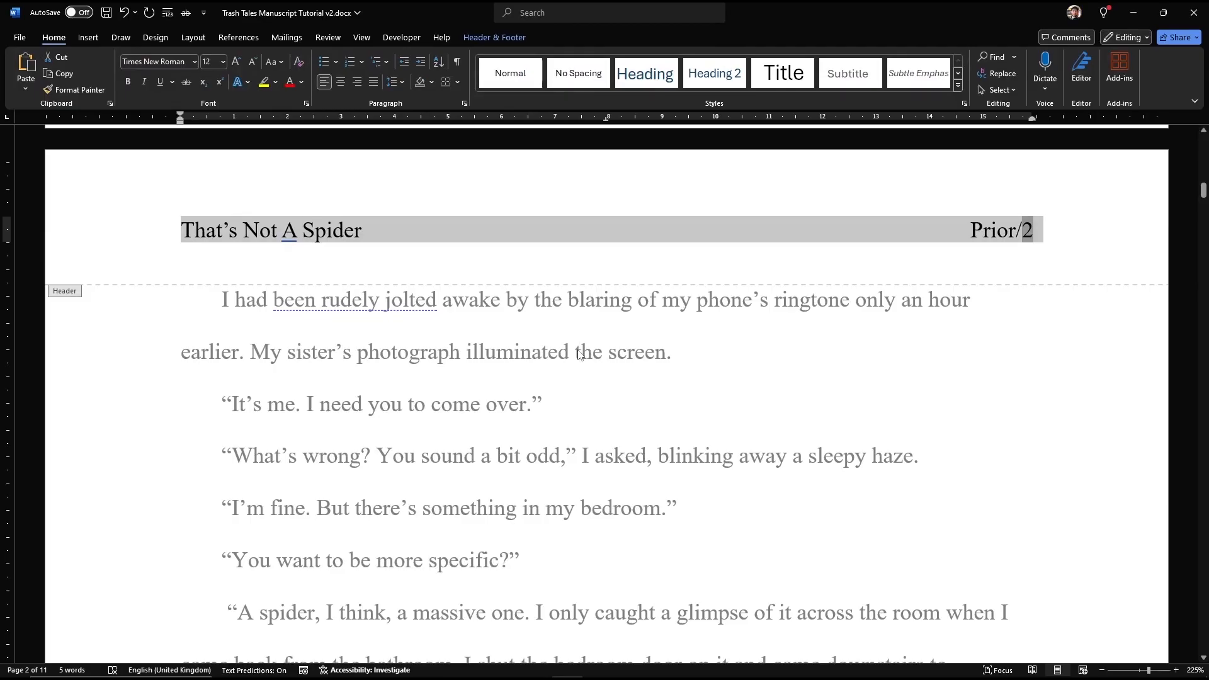
double_click(579, 355)
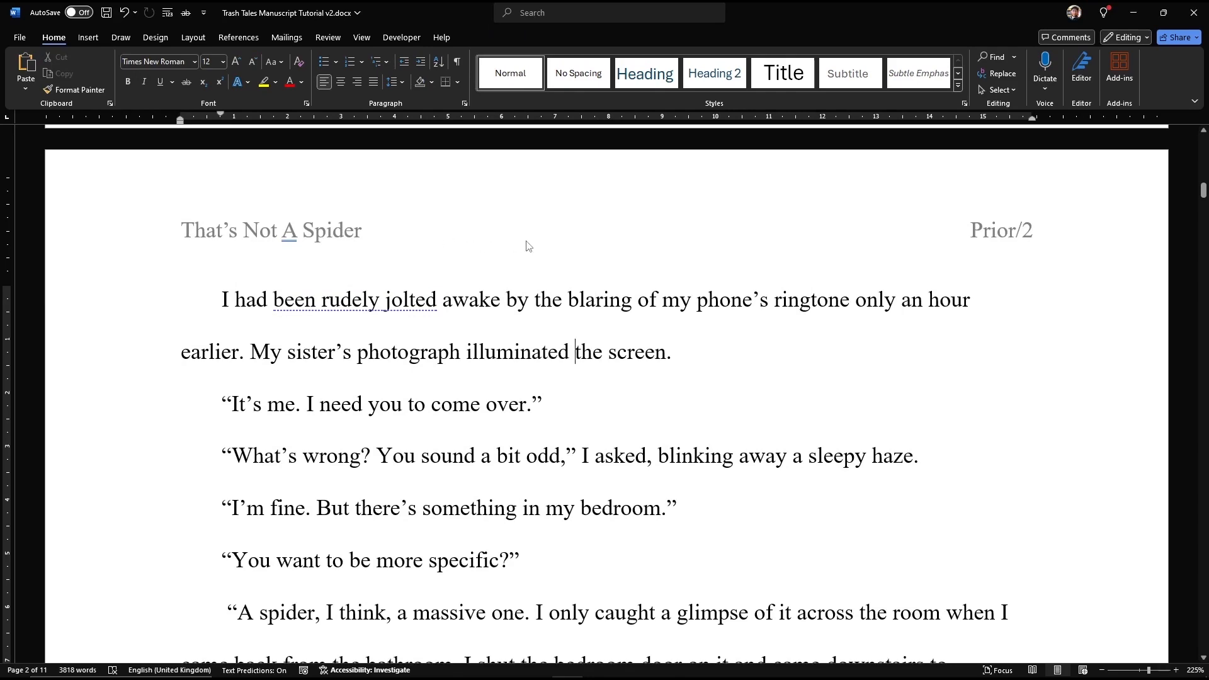
scroll(528, 246, "up", 15)
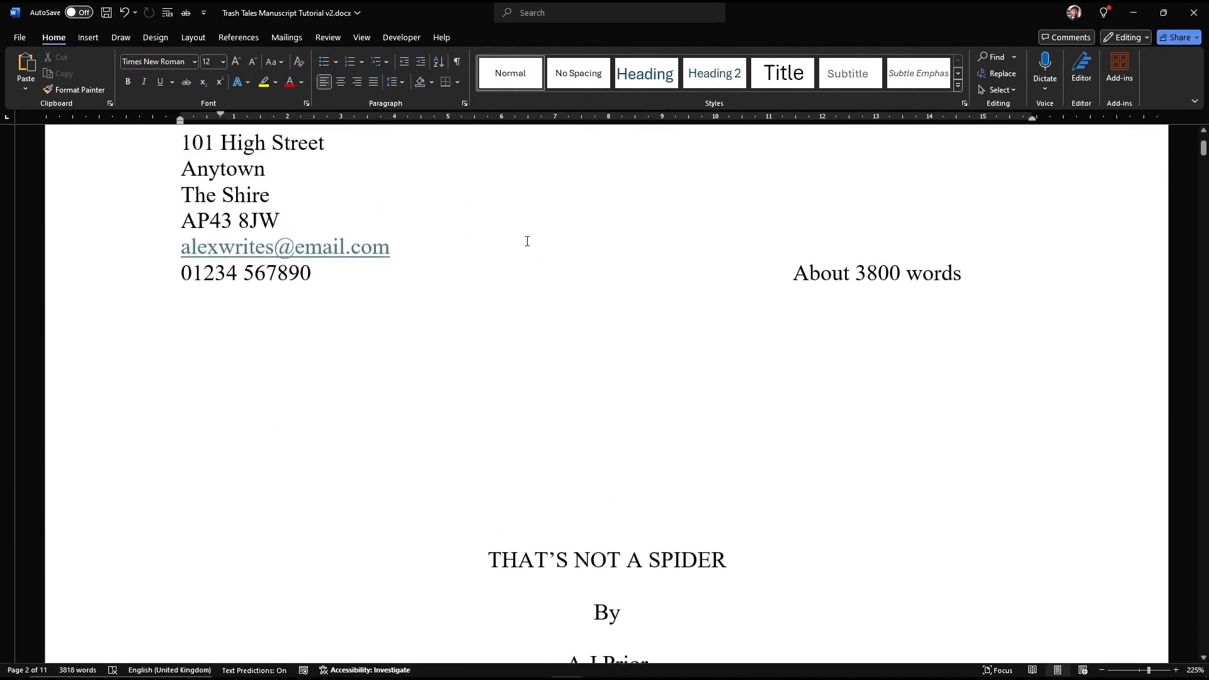
scroll(527, 241, "up", 3)
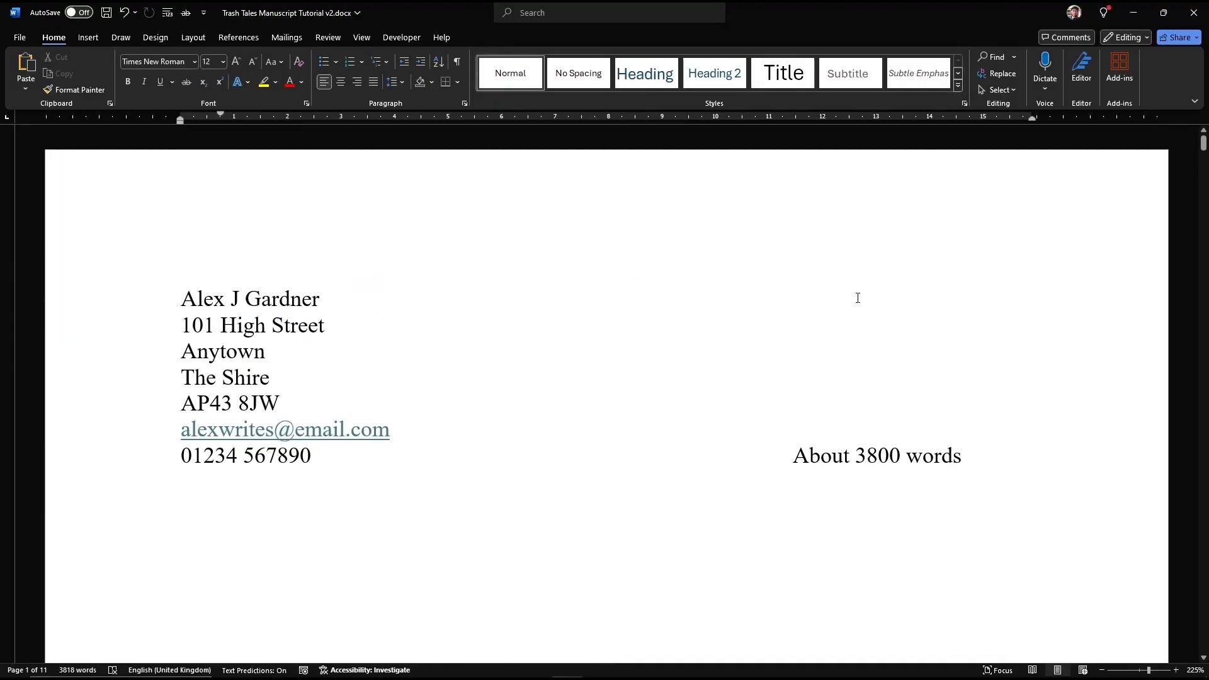
scroll(610, 365, "down", 15)
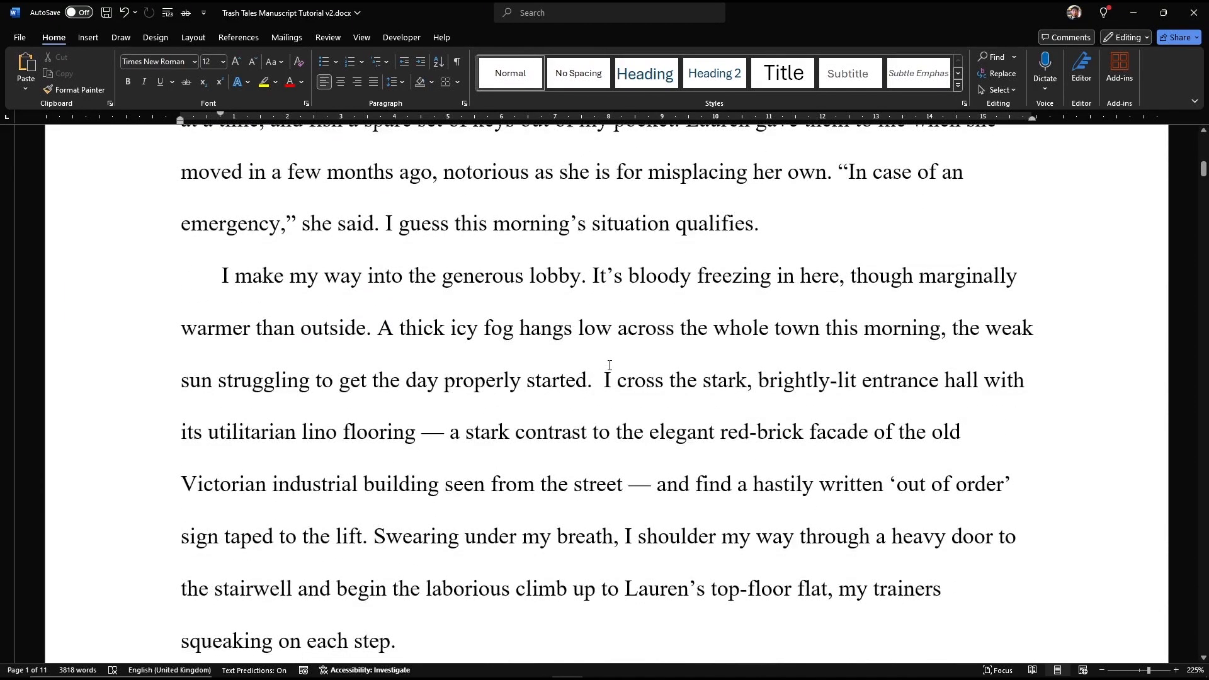
scroll(609, 365, "down", 10)
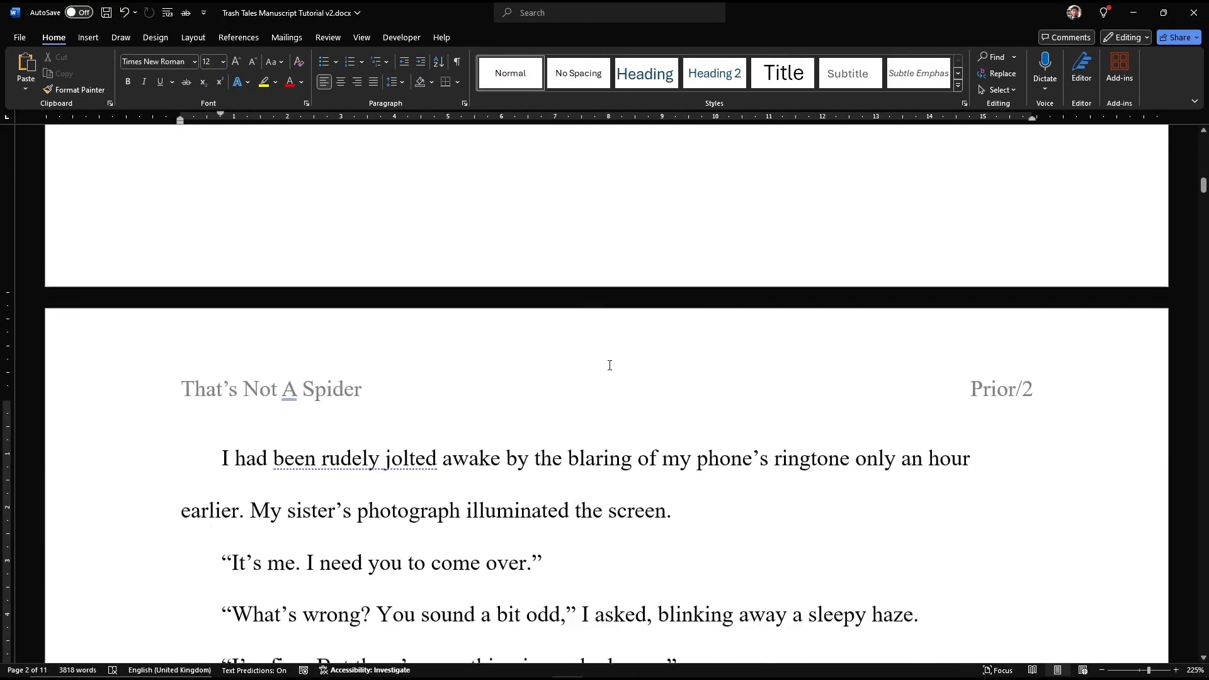
scroll(609, 365, "down", 12)
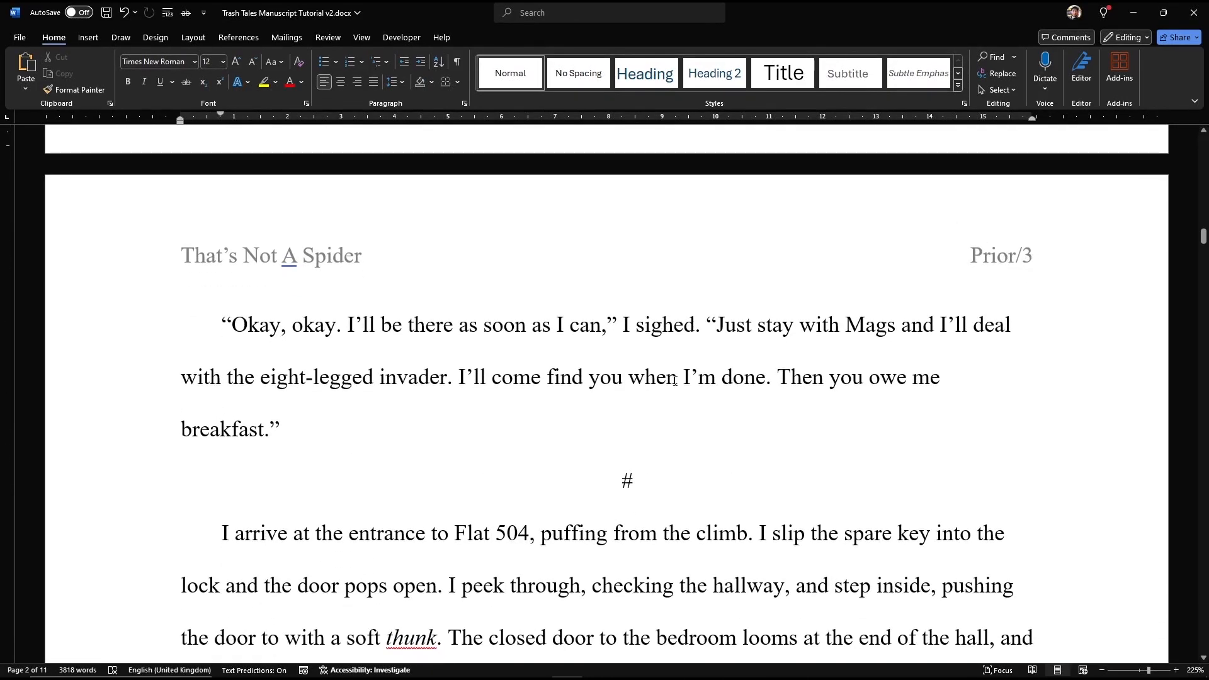
scroll(599, 386, "up", 3)
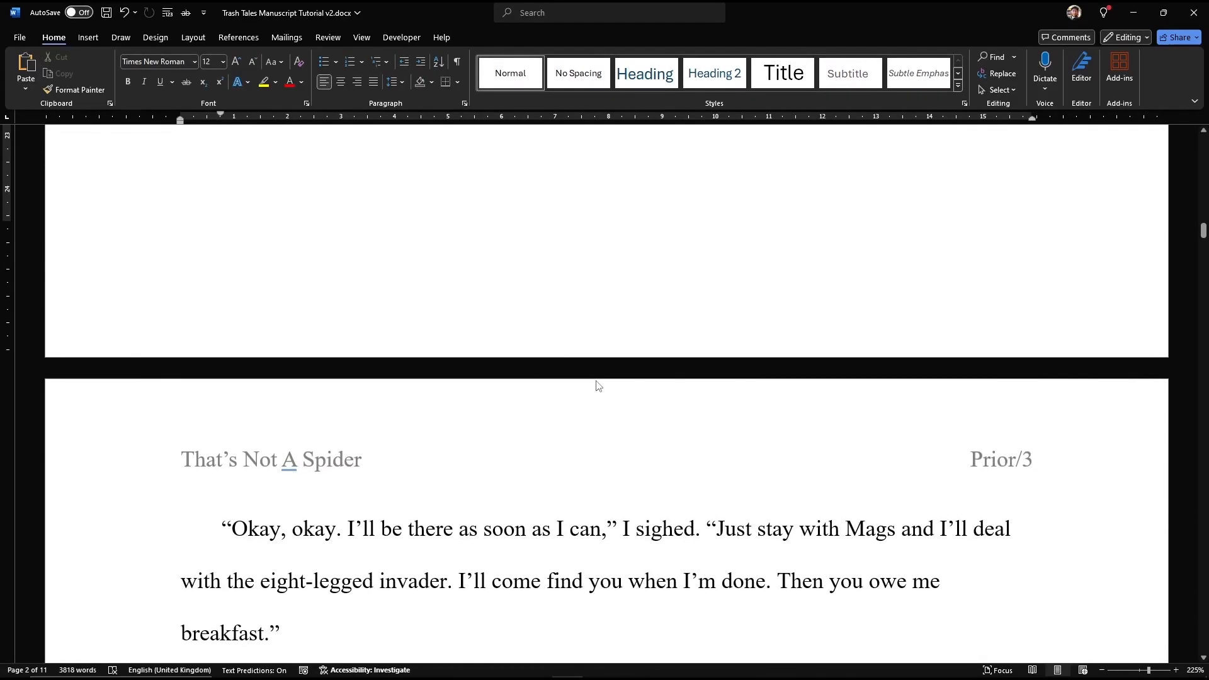
scroll(599, 386, "up", 20)
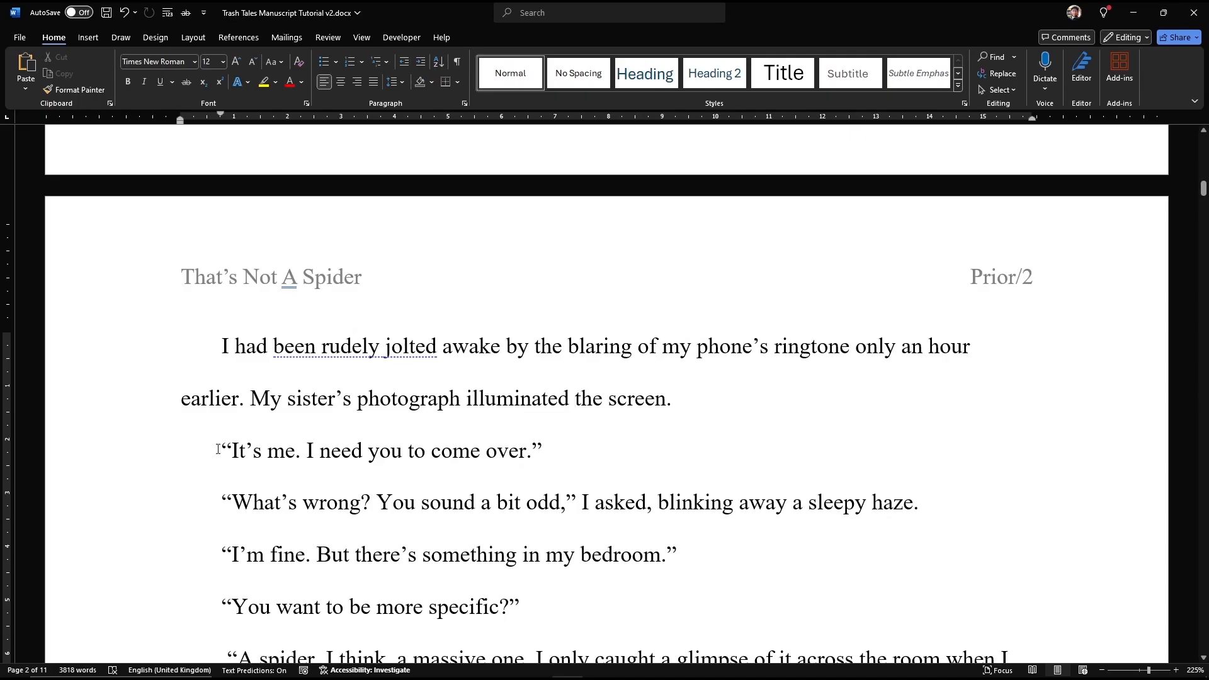
left_click_drag(222, 446, 554, 451)
left_click_drag(215, 503, 655, 509)
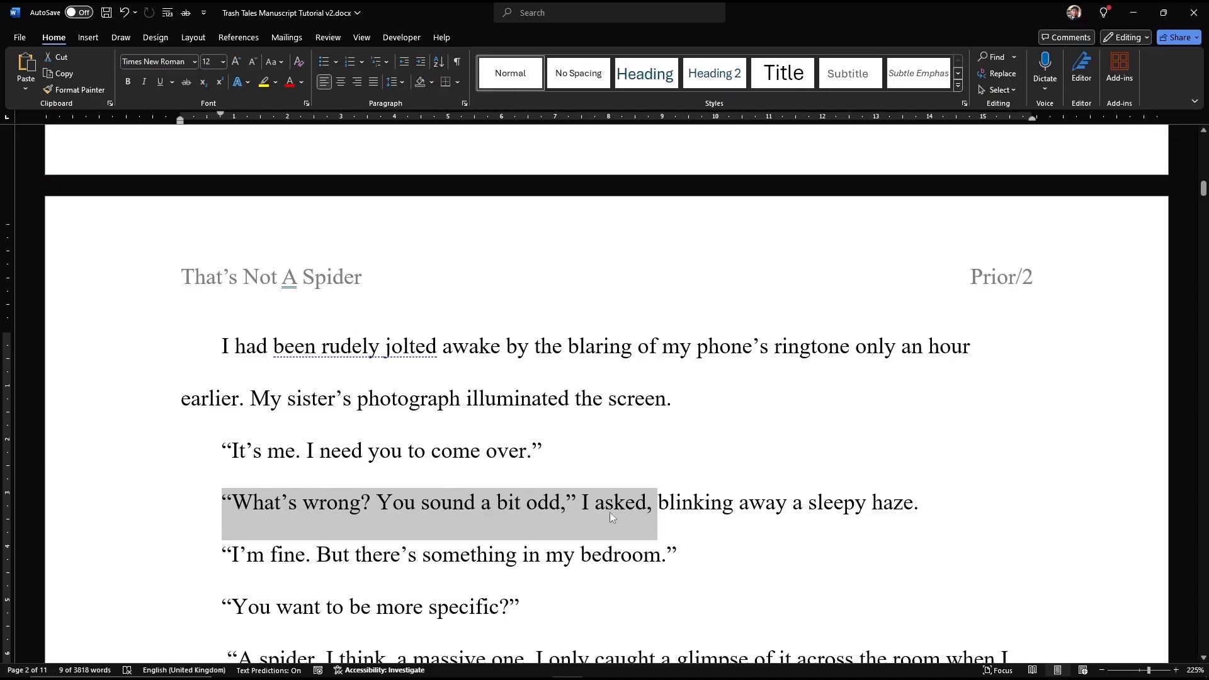
left_click(233, 504)
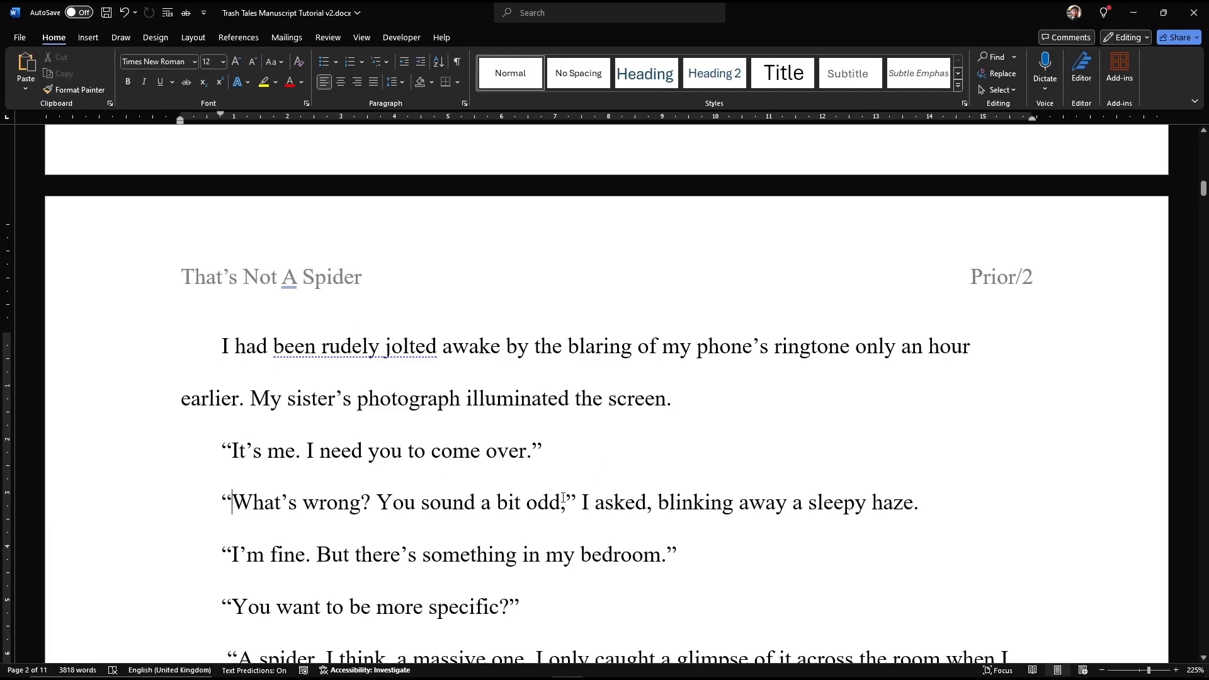
Step: Scroll to the # scene break on page 3 and briefly select it
scroll(458, 485, "down", 1)
scroll(459, 485, "down", 4)
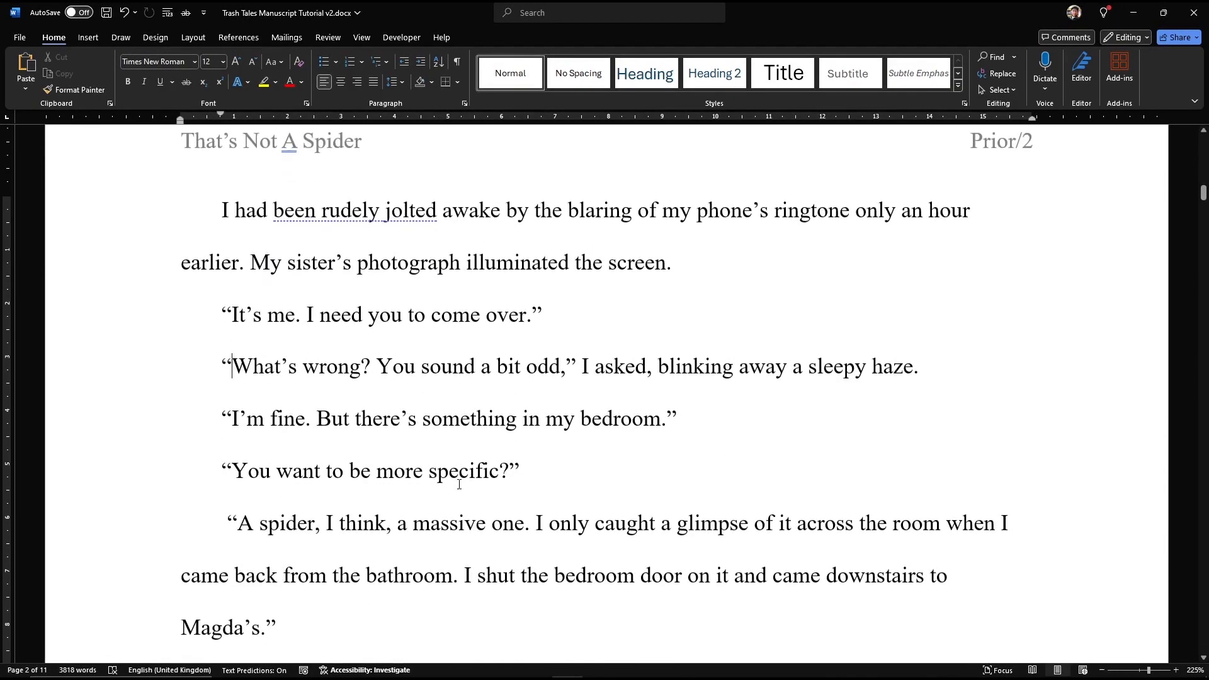
scroll(459, 485, "down", 10)
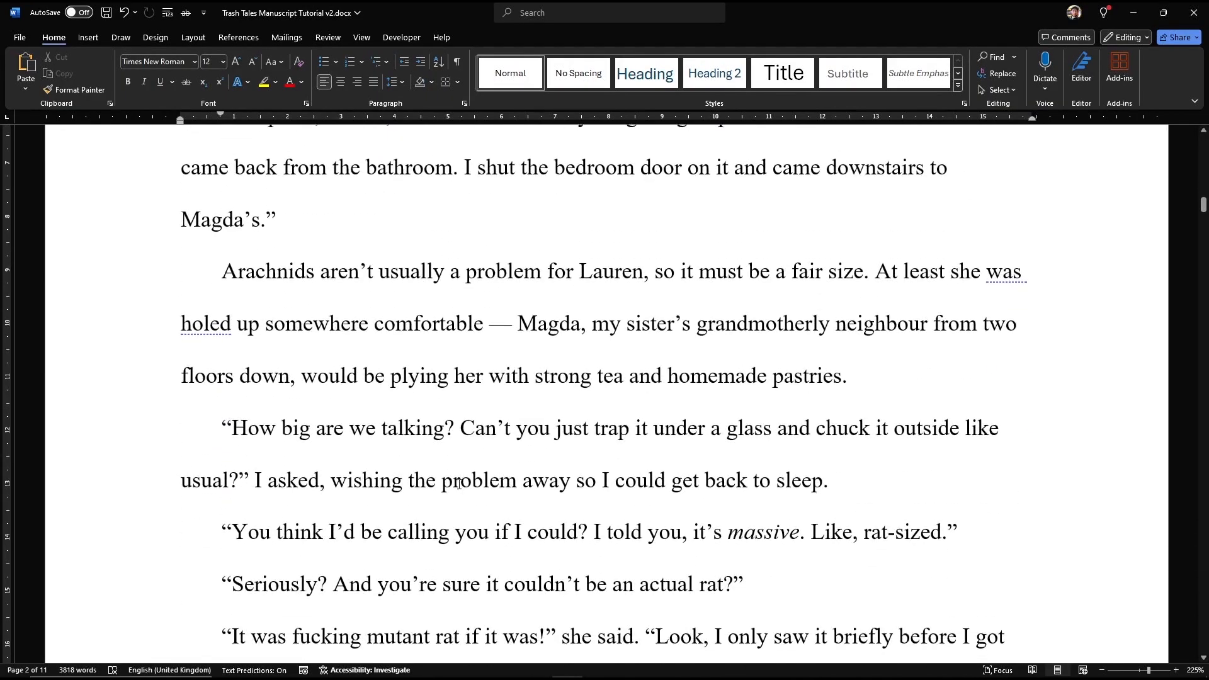
scroll(459, 485, "down", 12)
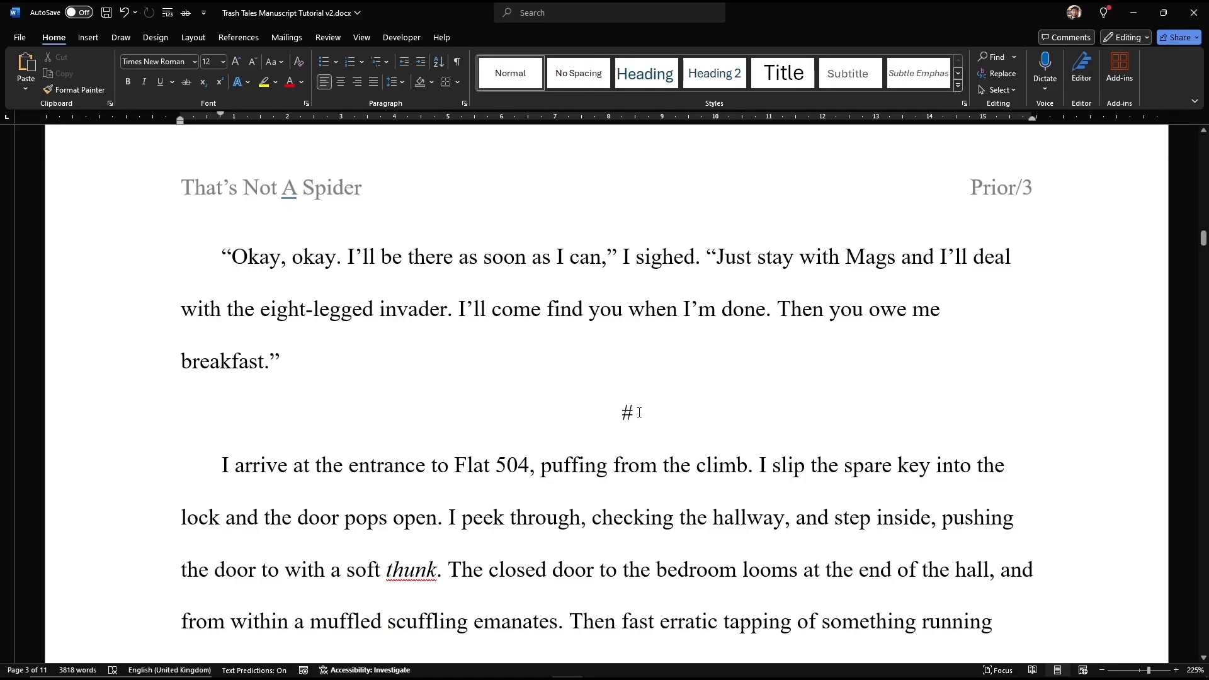
triple_click(639, 412)
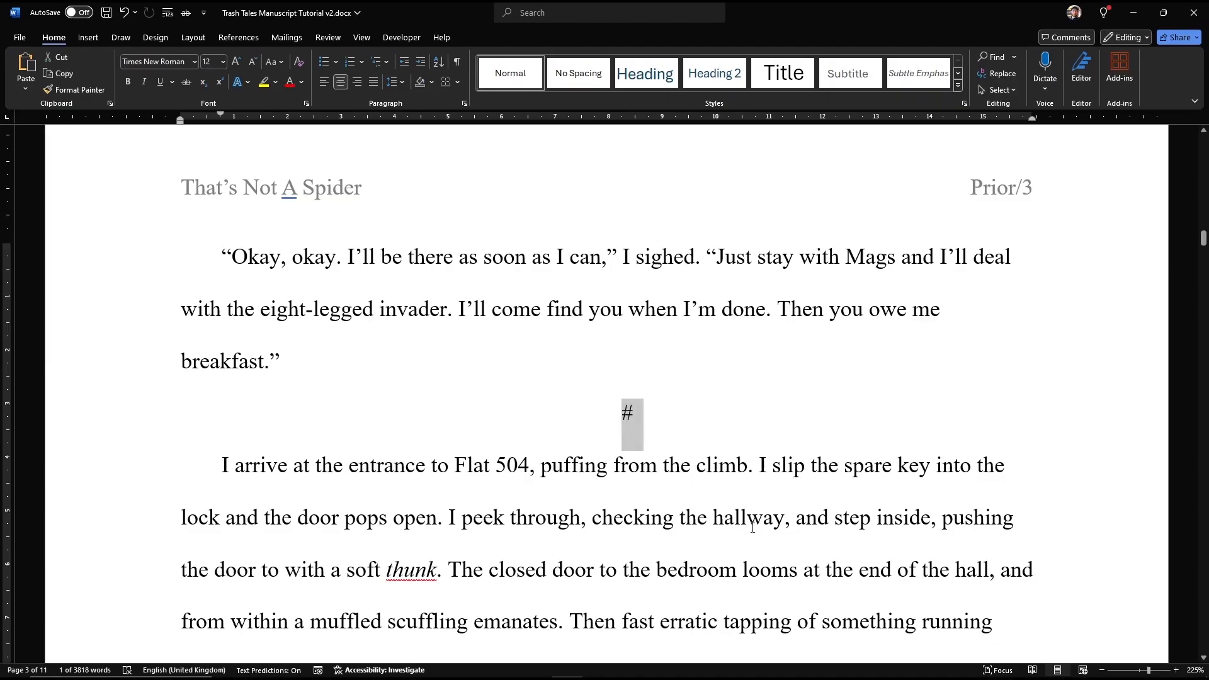
left_click(634, 409)
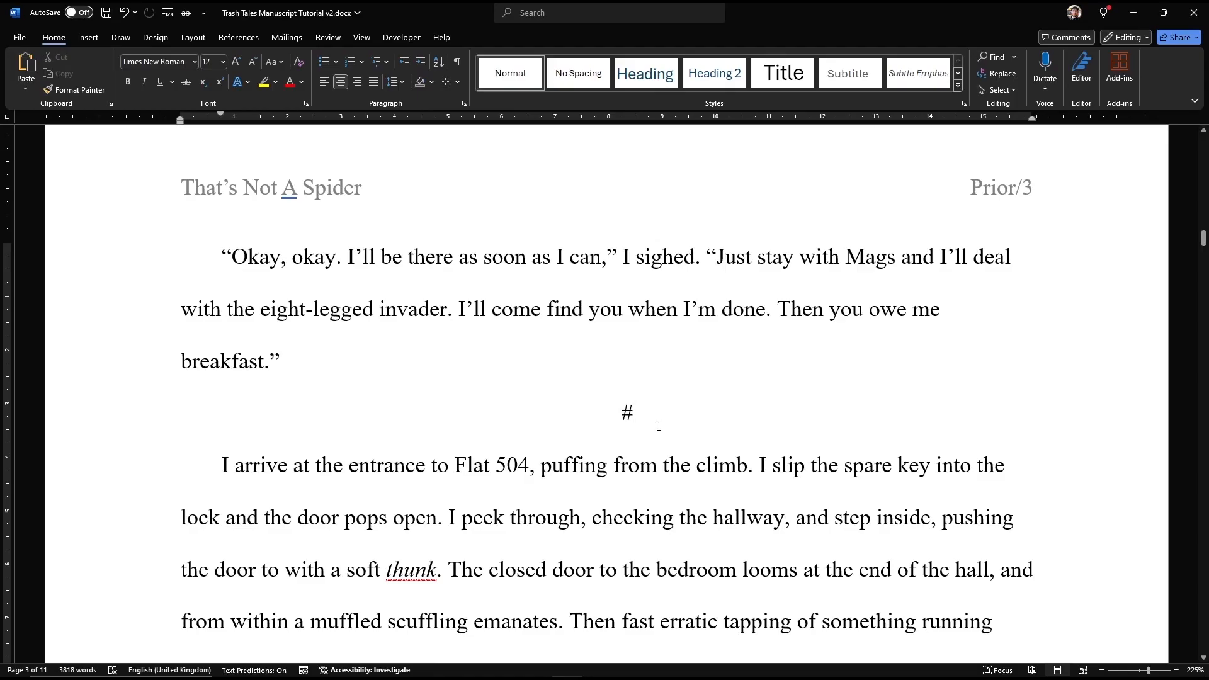
Step: Jump to the story's last page and select the END marker below the final paragraph
scroll(658, 425, "down", 4)
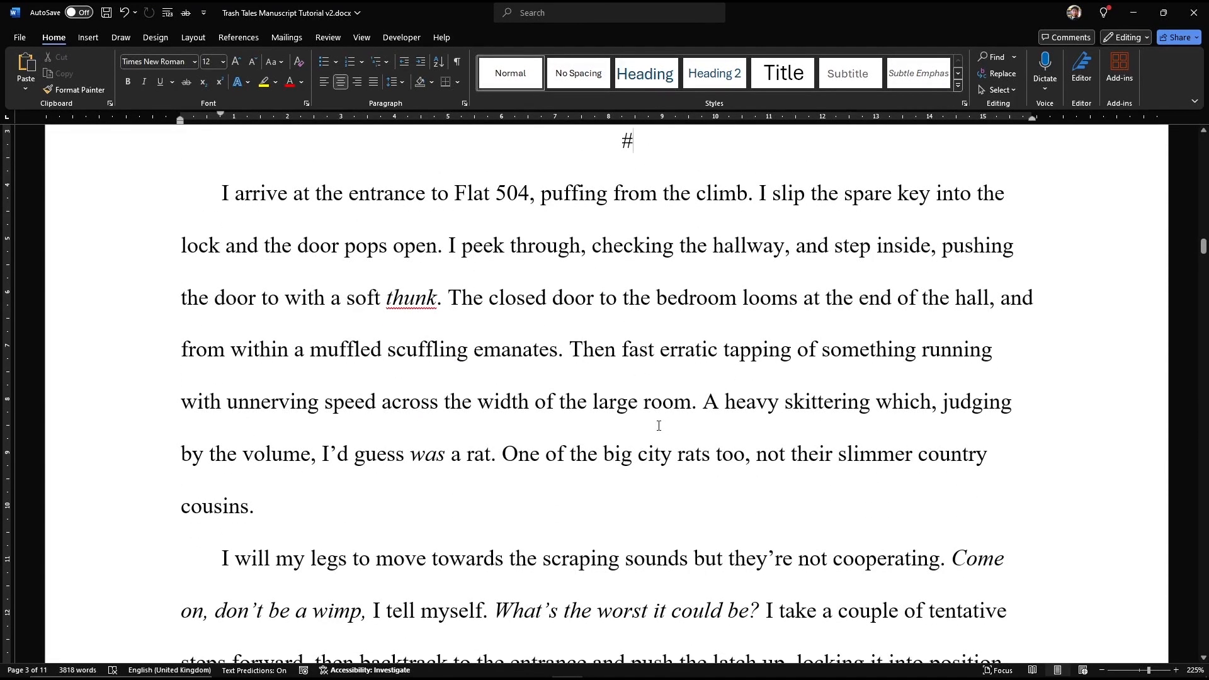
scroll(615, 272, "down", 4)
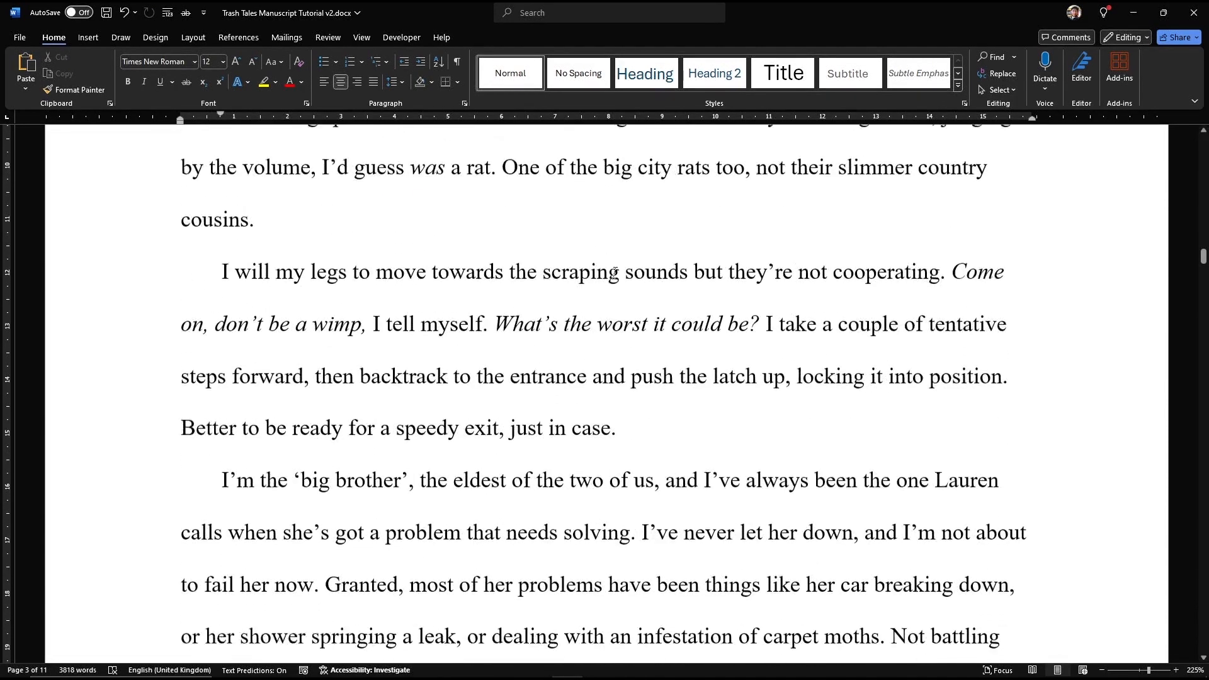
scroll(615, 273, "down", 3)
left_click_drag(1203, 259, 1202, 642)
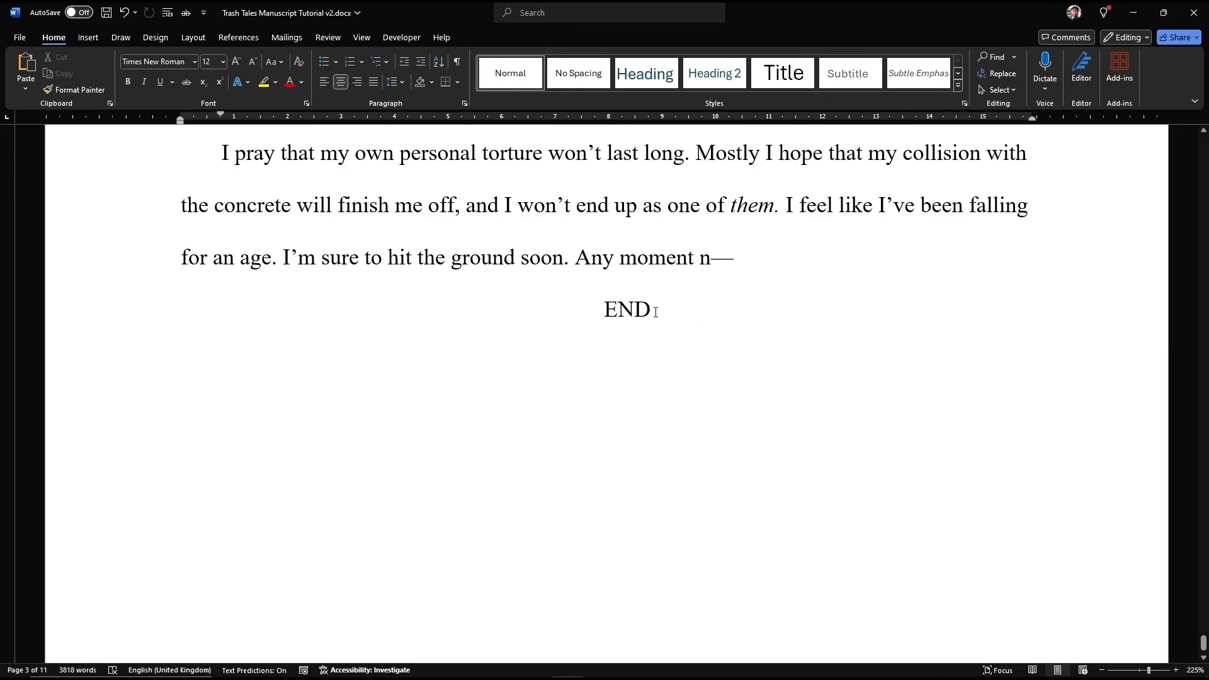
left_click_drag(653, 313, 614, 319)
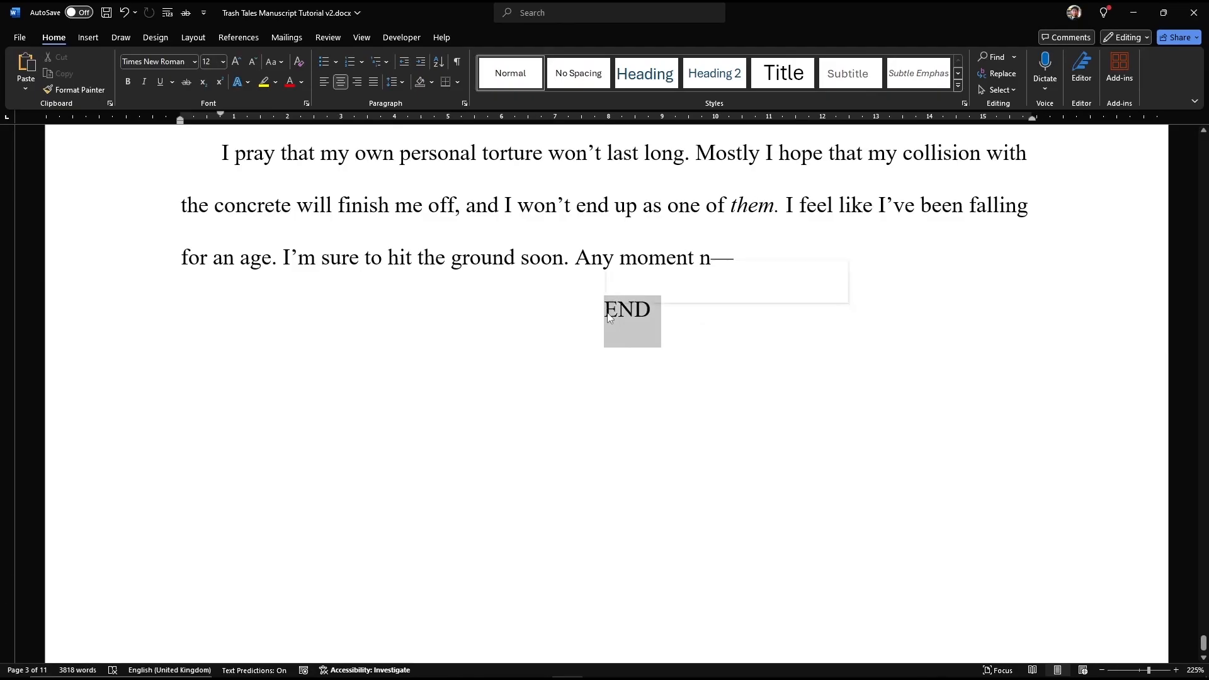
type("###")
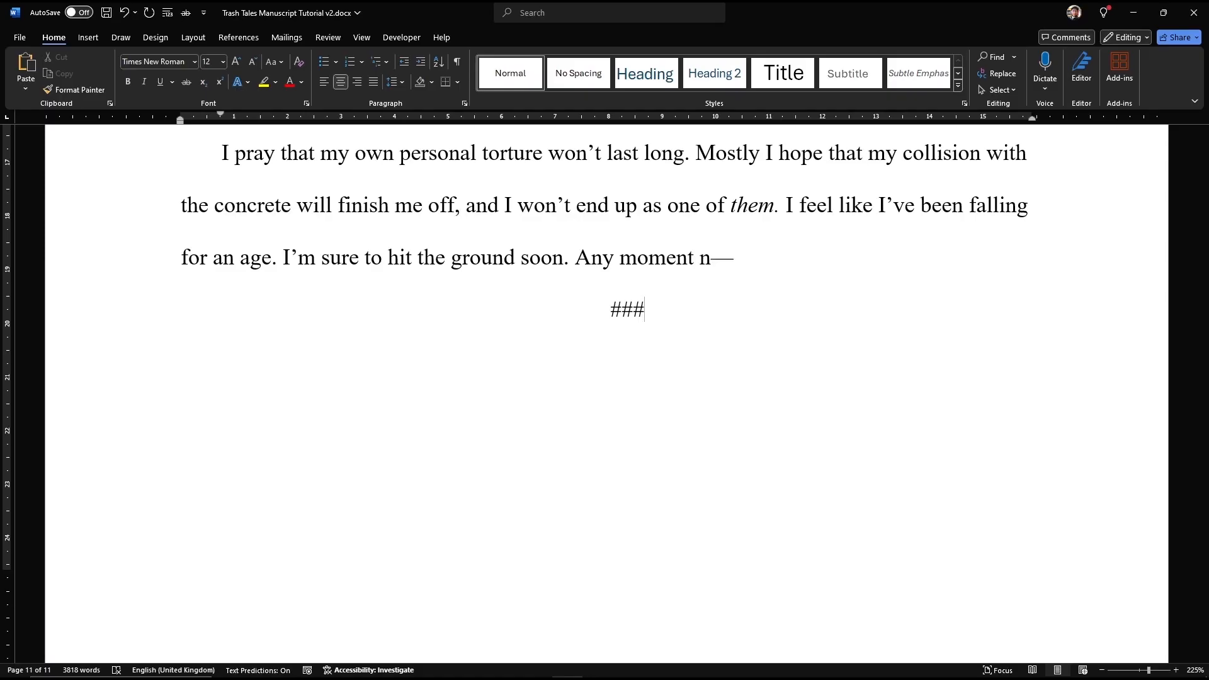
key("BackSpace")
key("BackSpace")
key("BackSpace")
type("END")
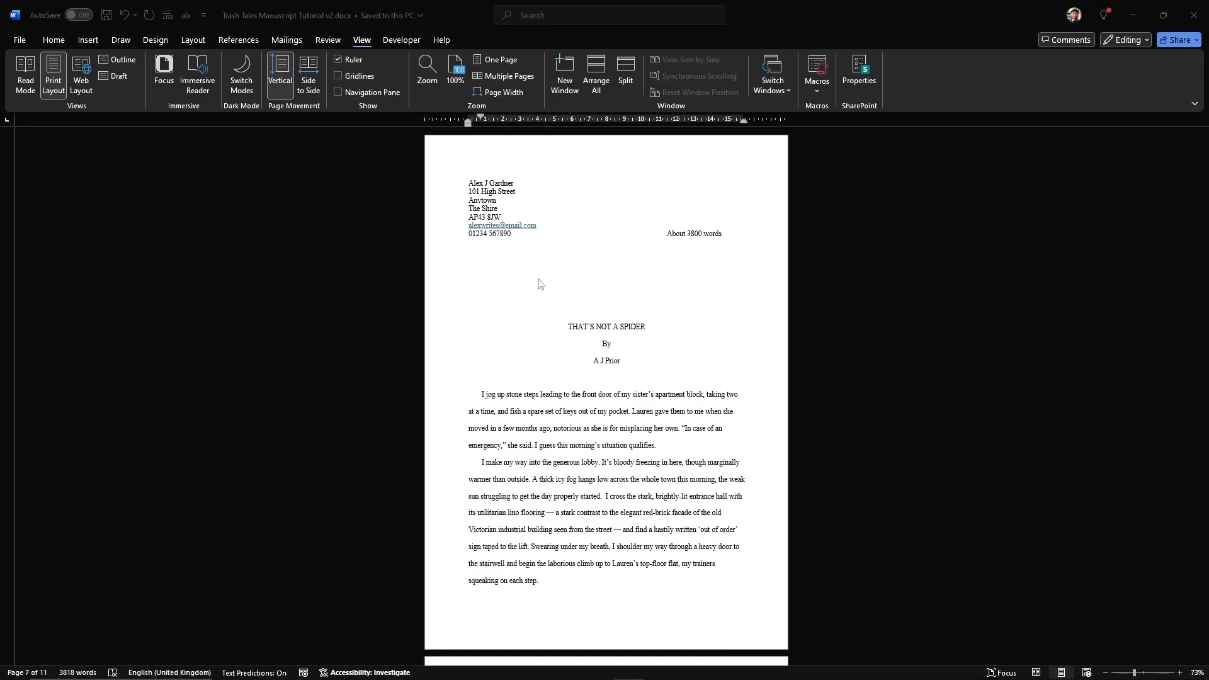
Step: Remove the hyperlink from the title-page e-mail address and undo the automatic 'By' capital
left_click(546, 231)
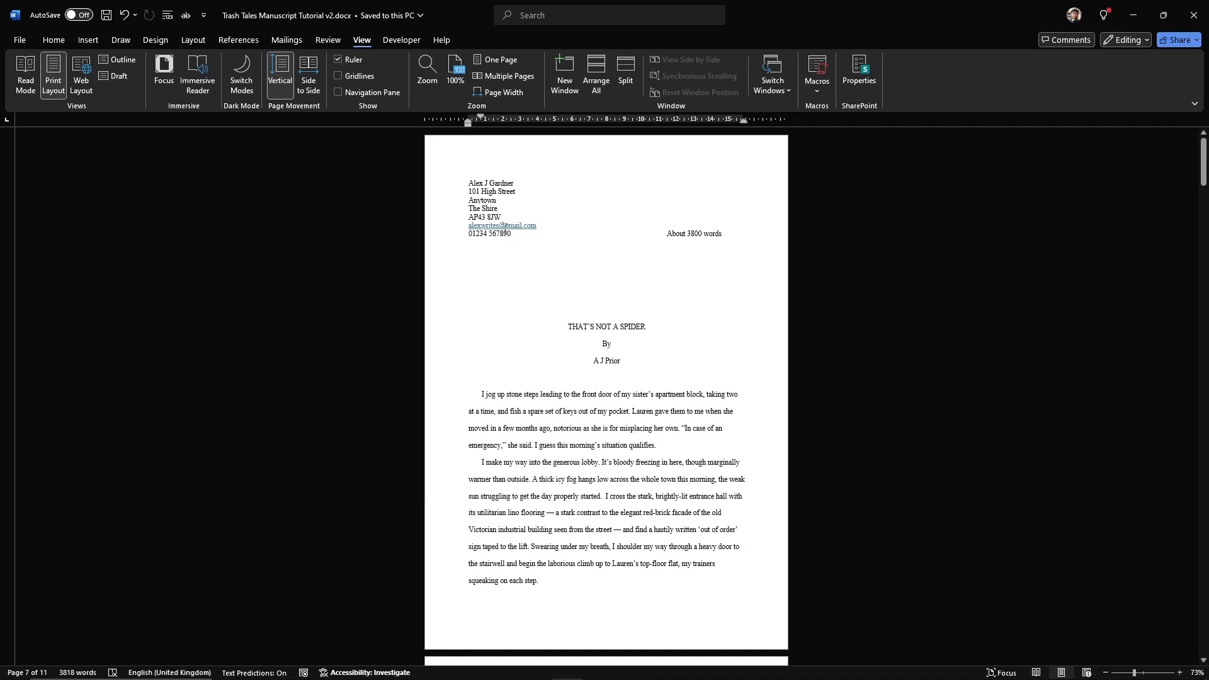
left_click_drag(553, 228, 467, 227)
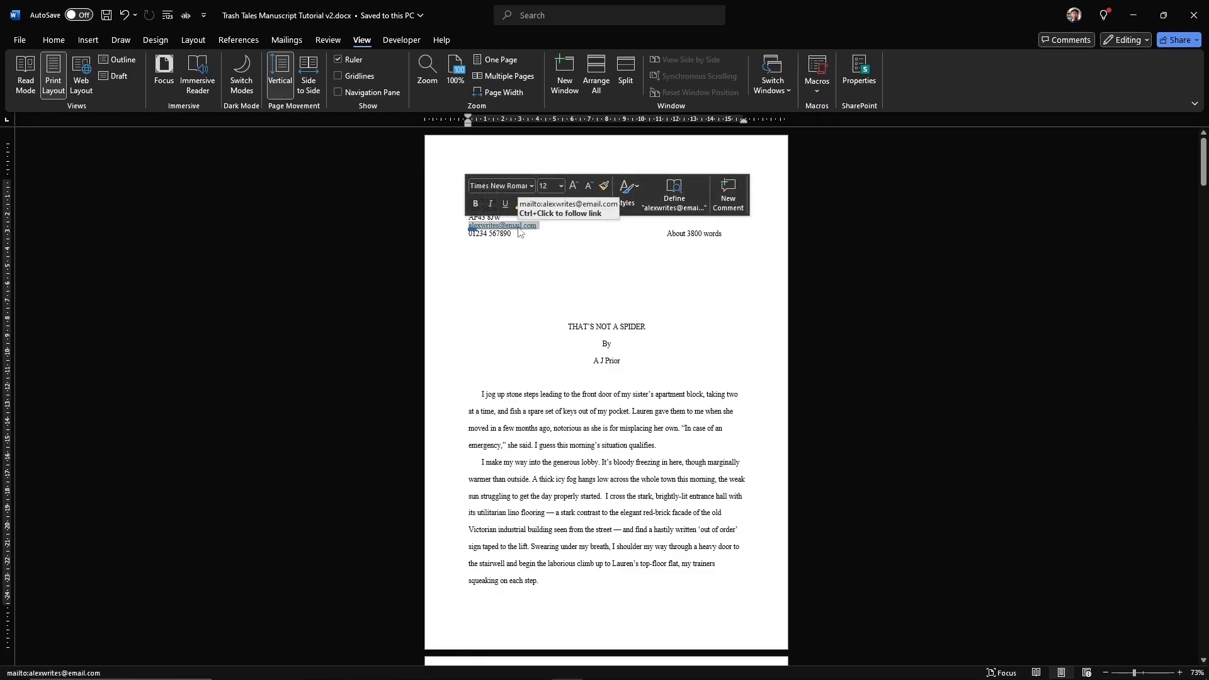
right_click(520, 232)
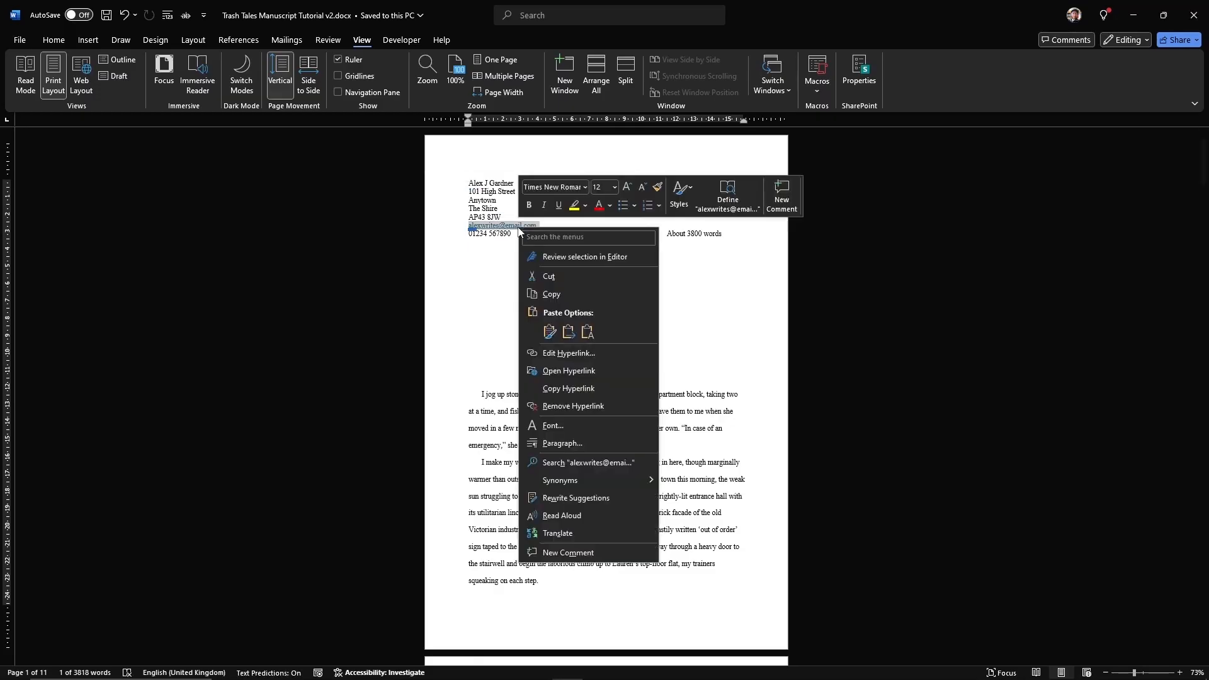
left_click(545, 406)
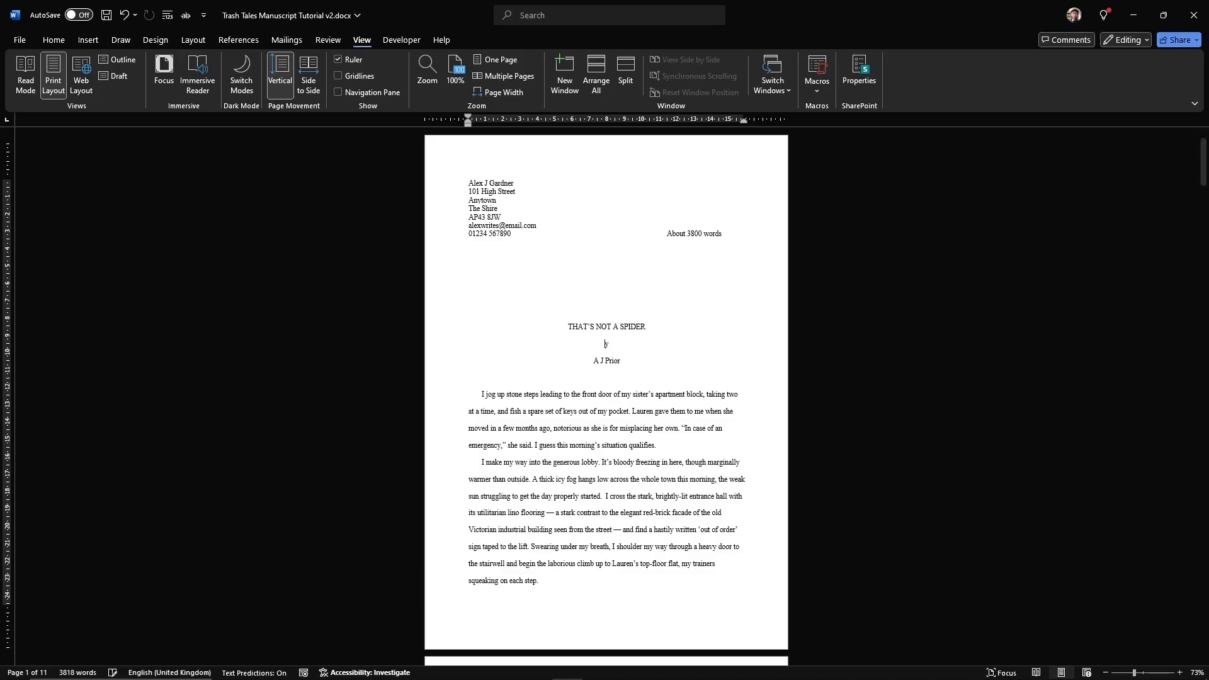
key("ctrl+z")
Step: Add a period after each of the author's initials in the byline
left_click(644, 412)
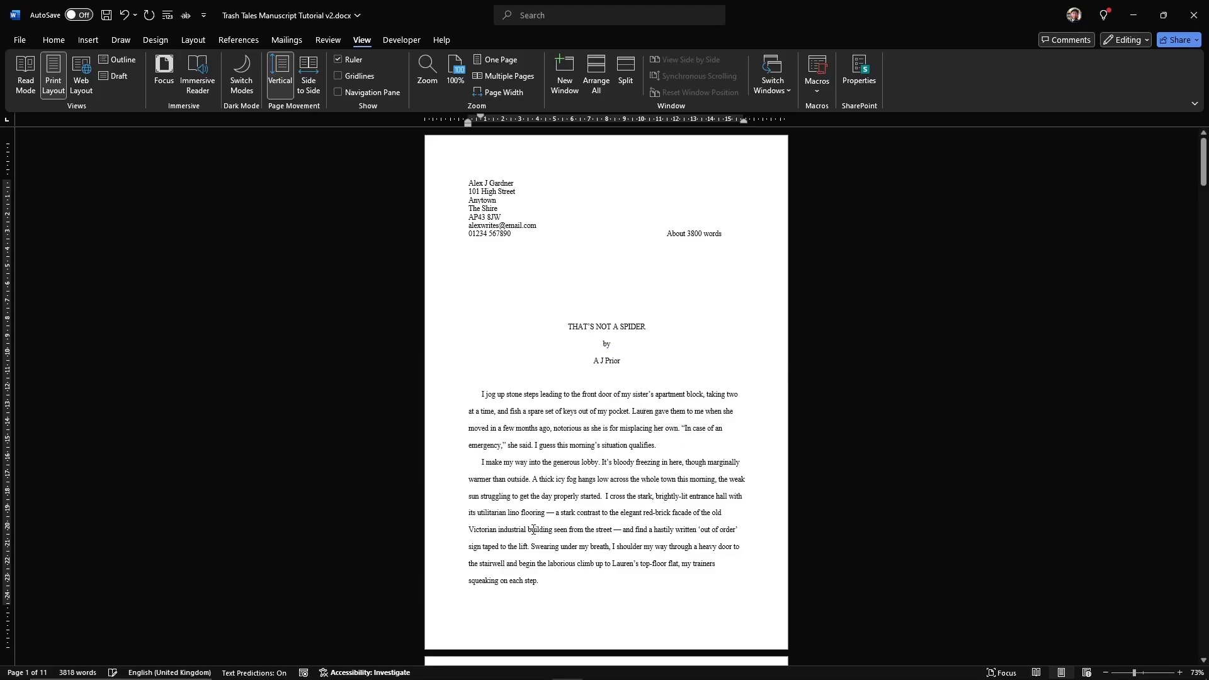
left_click(597, 360)
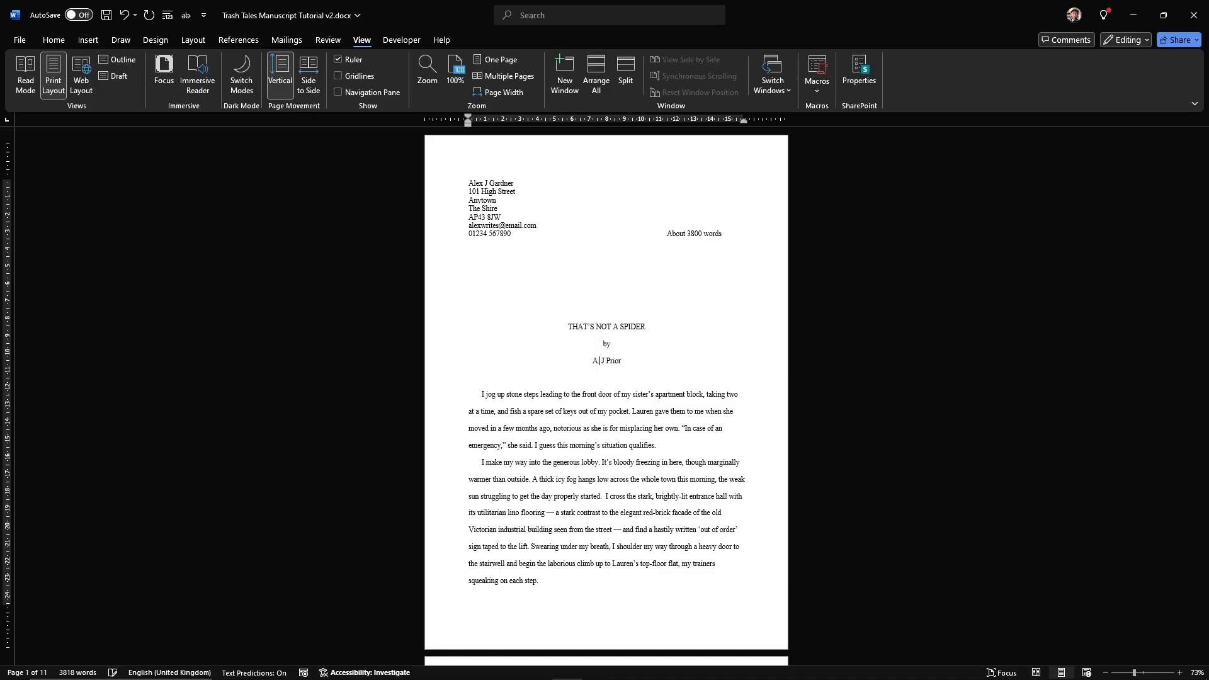
type(".")
left_click(606, 361)
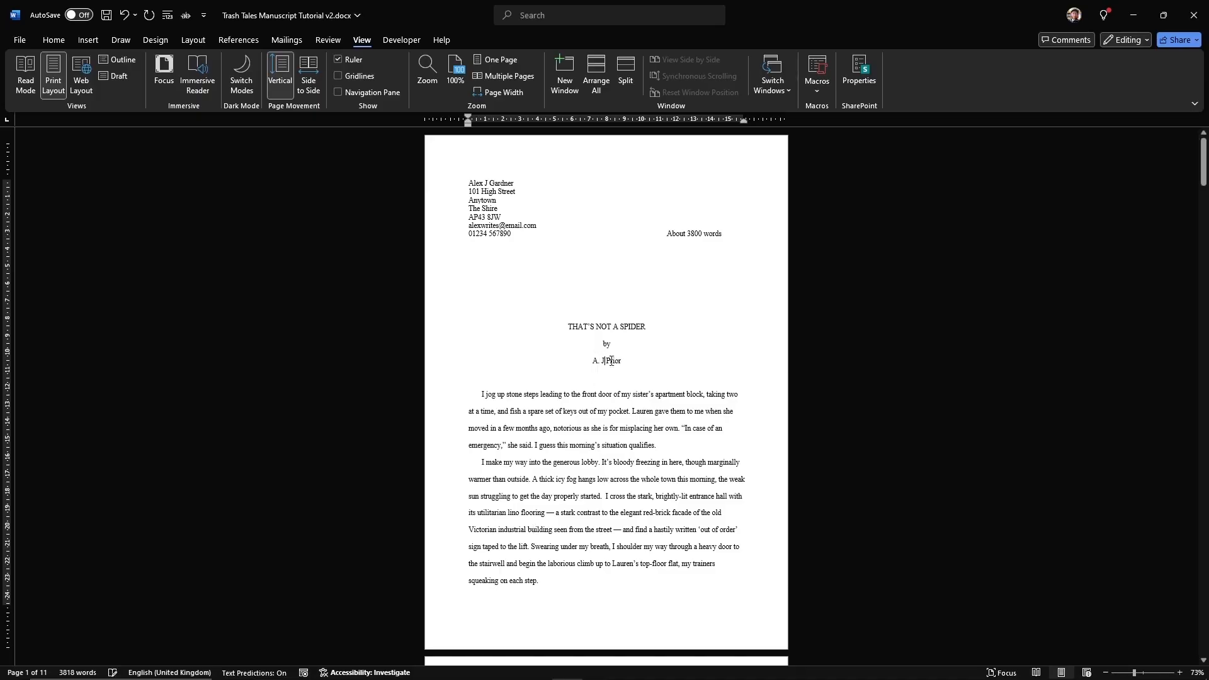
type(".")
Step: Save the manuscript with Ctrl+S
scroll(605, 438, "down", 3)
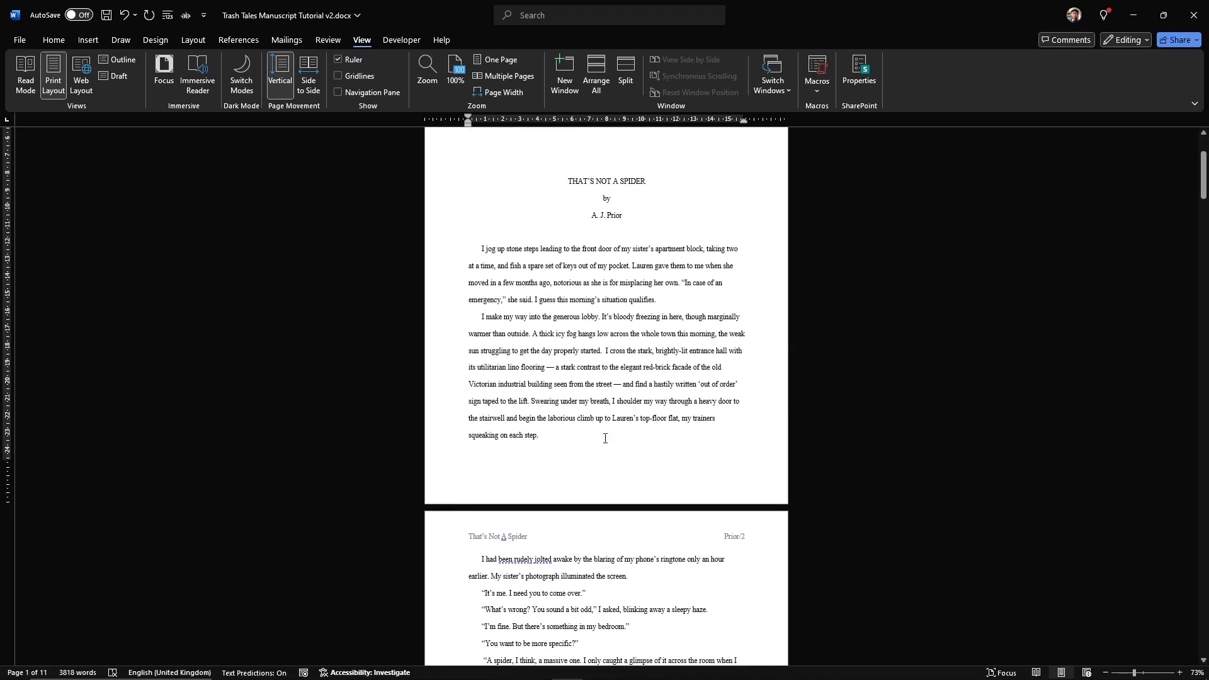
scroll(605, 438, "up", 3)
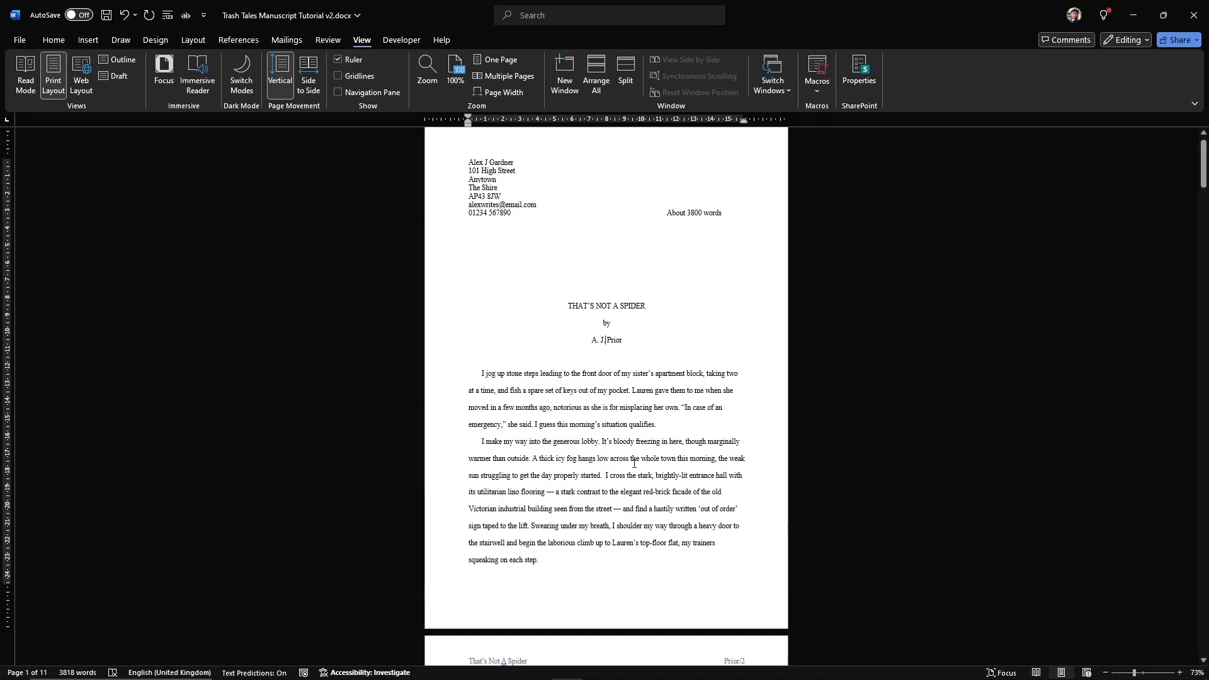
key("ctrl+s")
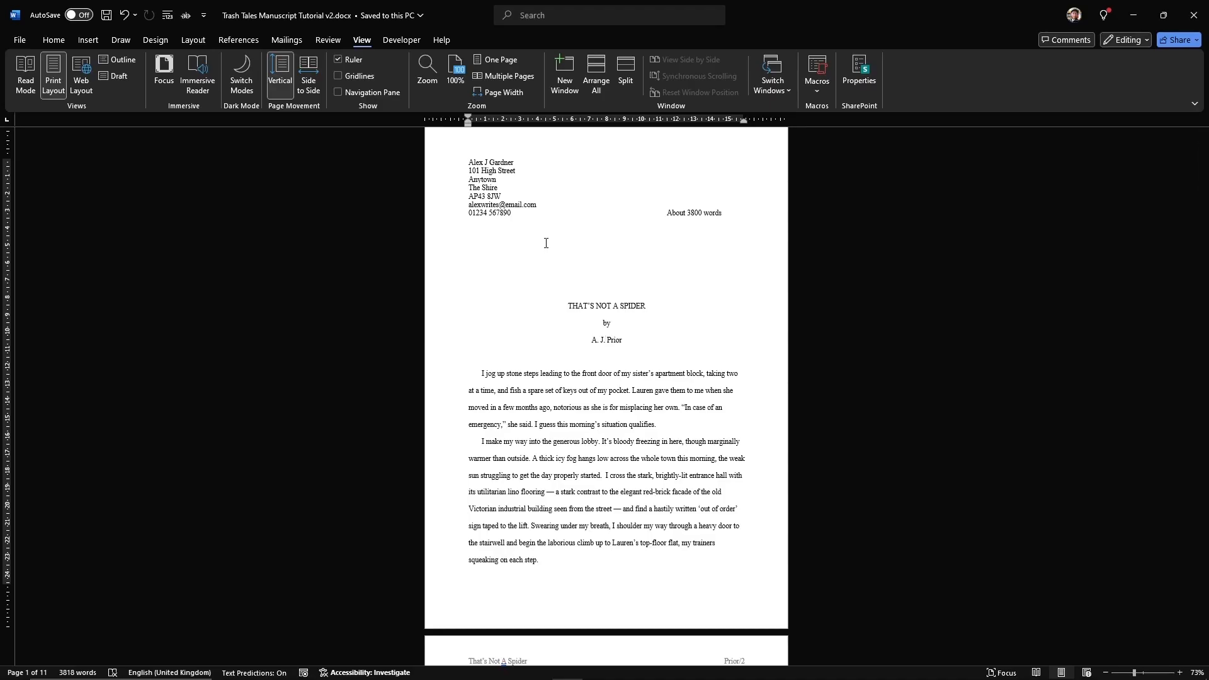
Step: Save a PDF copy named 'That's Not A Spider_<surname>_Dec 2024', replacing the existing file
left_click(17, 41)
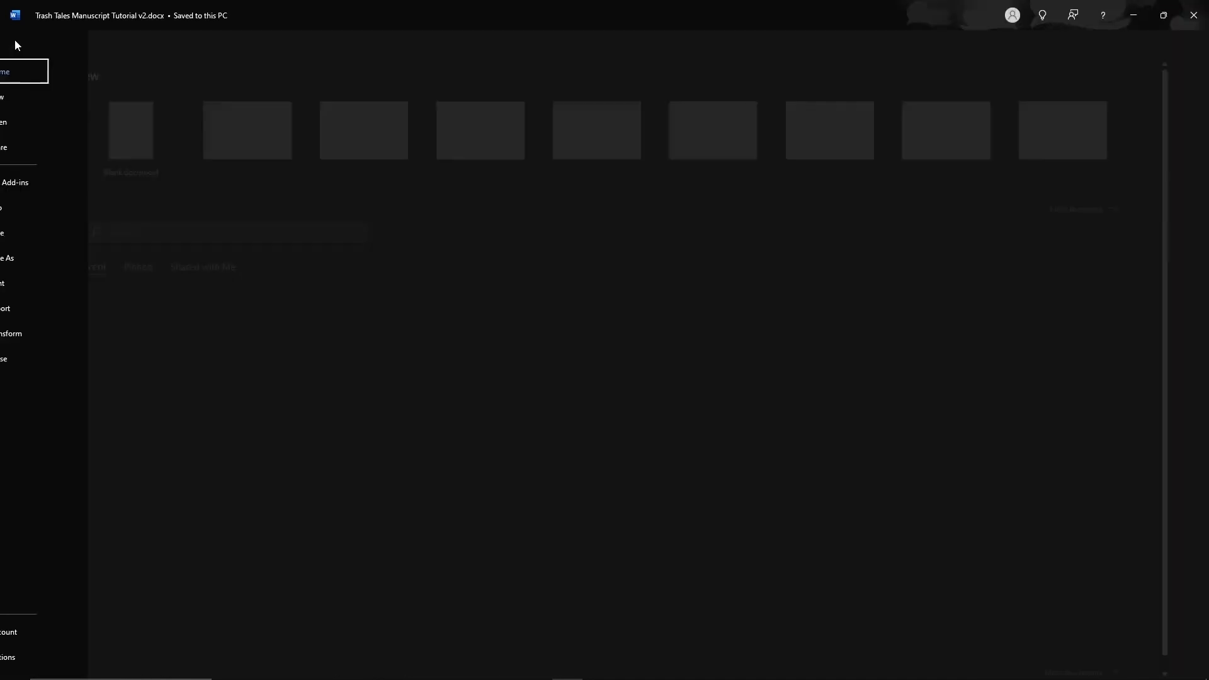
left_click(58, 258)
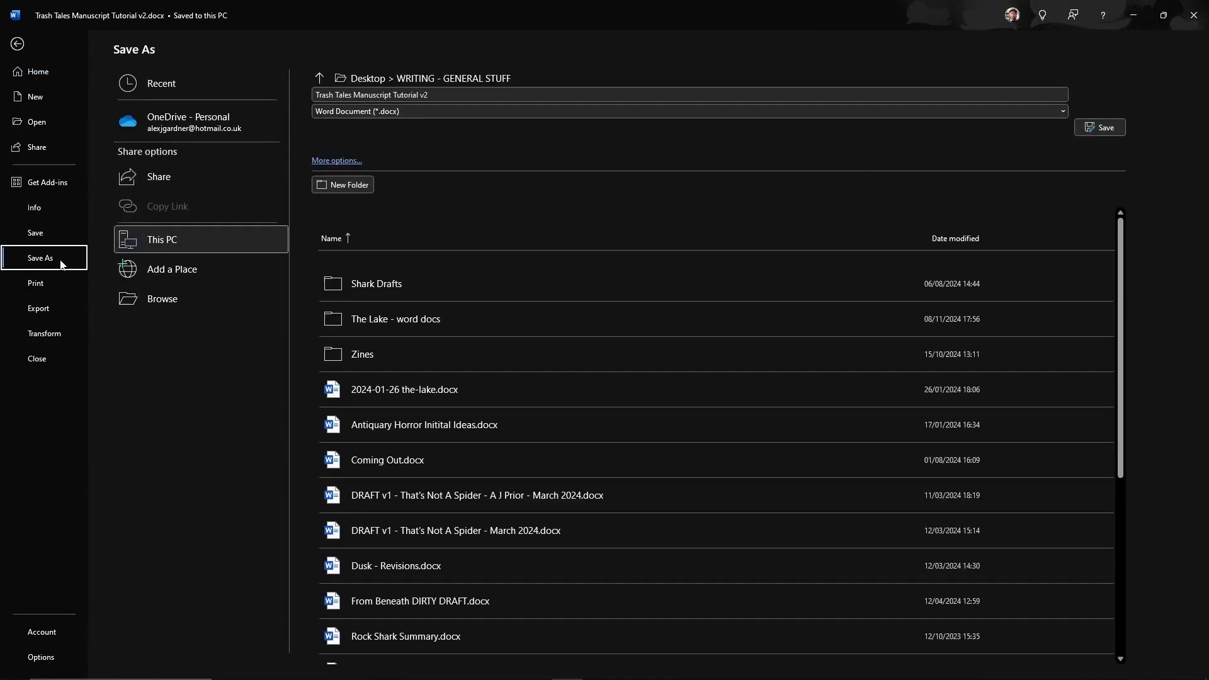
left_click(414, 111)
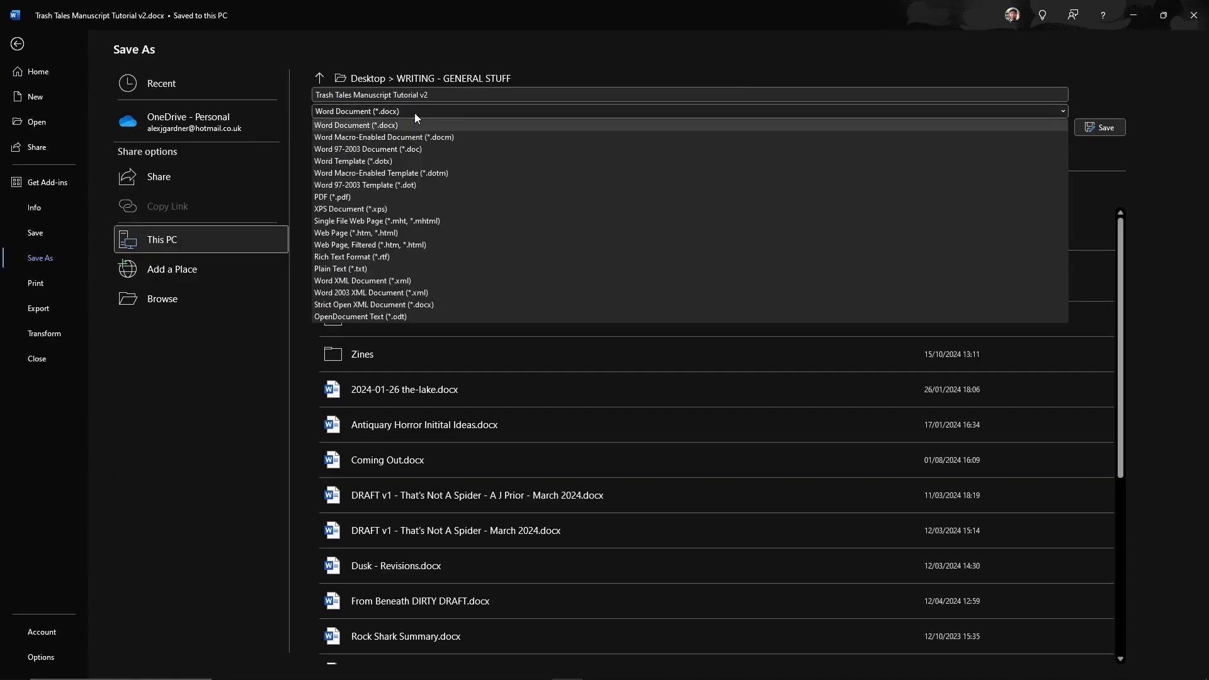
left_click(413, 197)
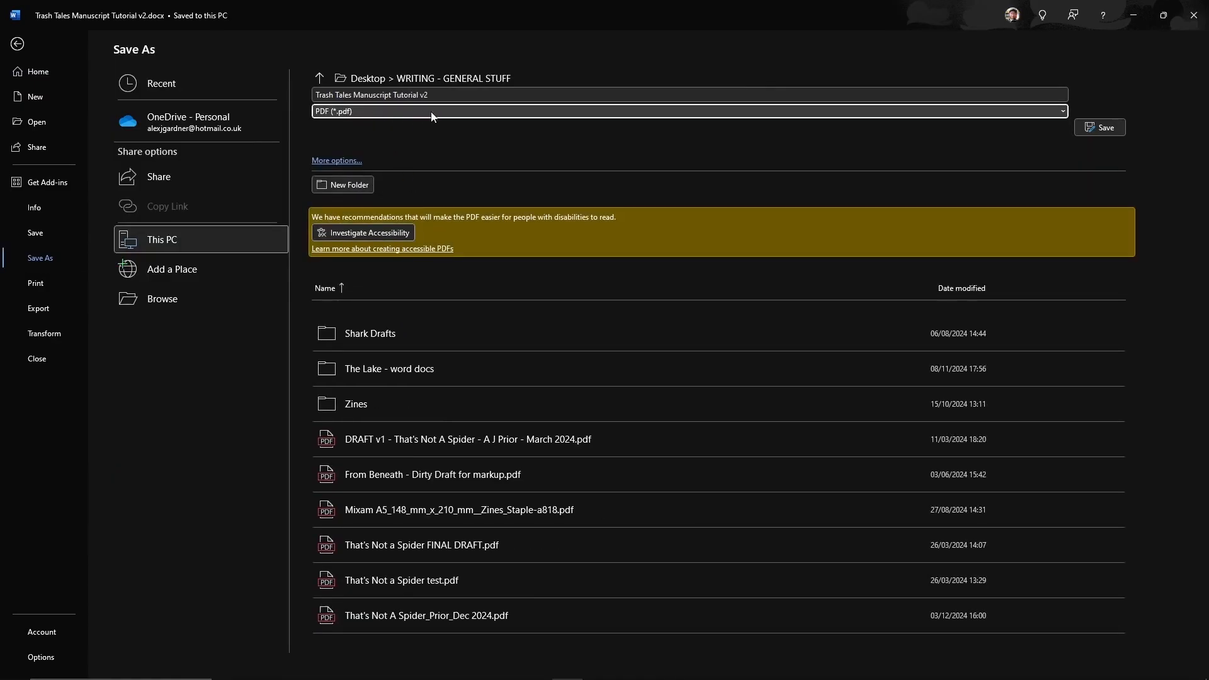
left_click(439, 94)
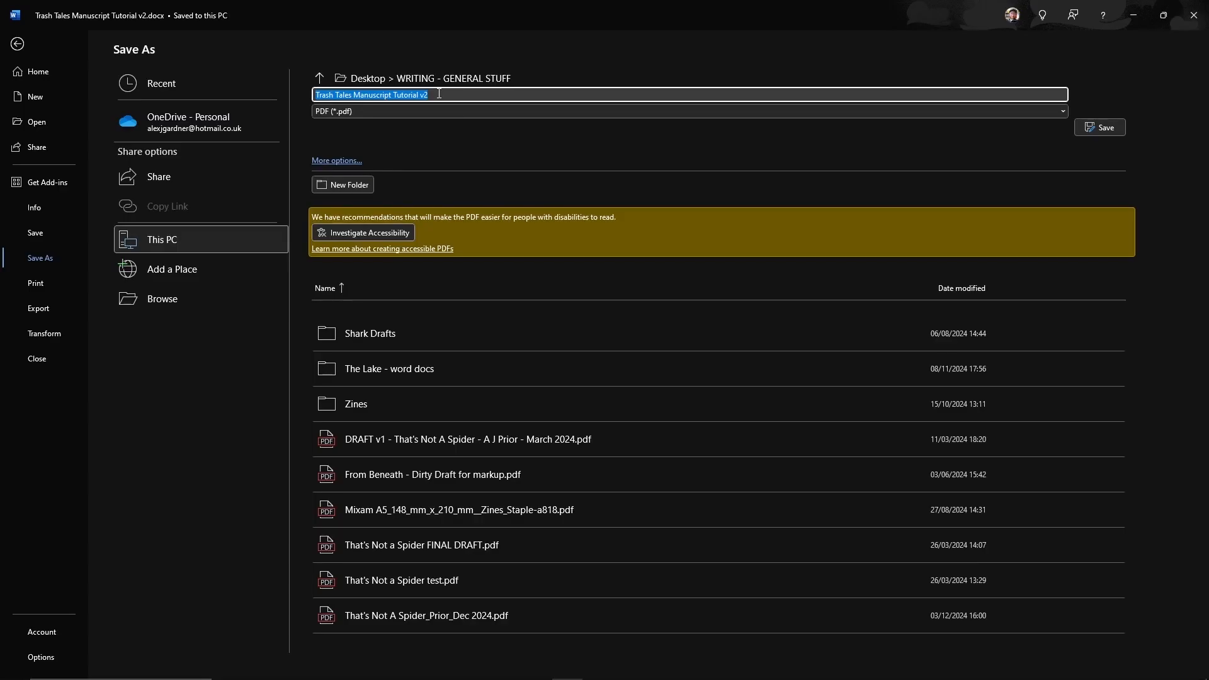
type("That'")
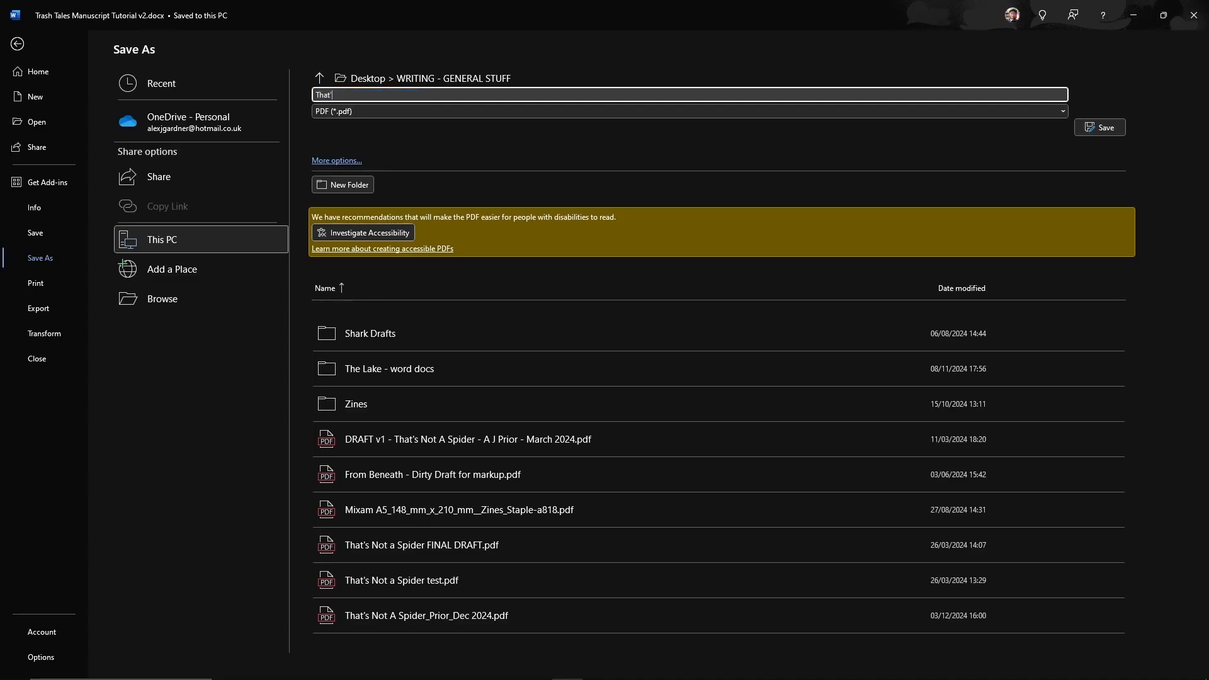
type("s Not A Spider_Prior_Dec 2024")
left_click(1103, 128)
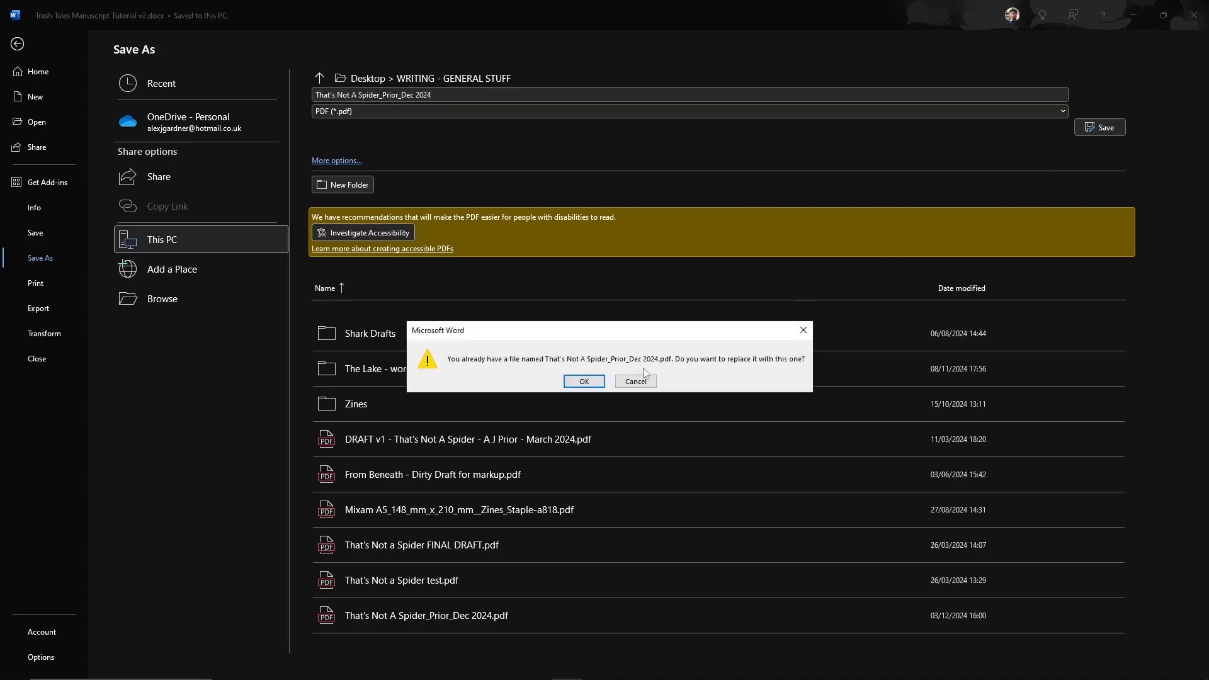
left_click(583, 382)
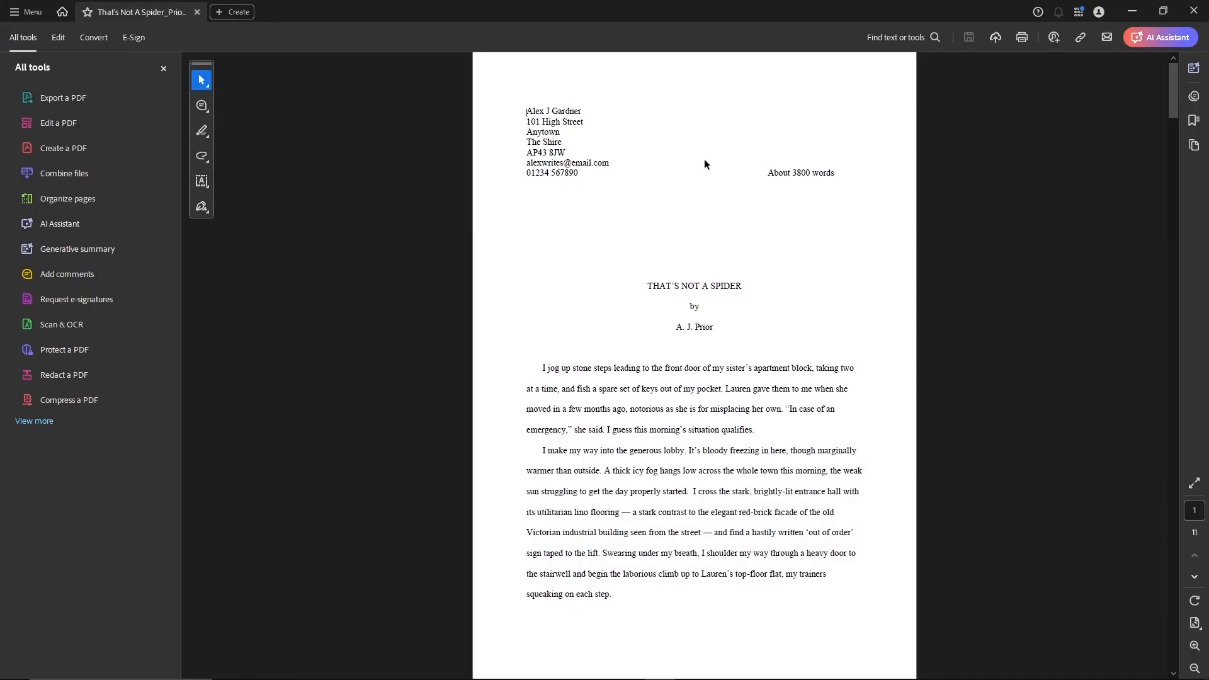
Step: Scroll through all 11 PDF pages in Acrobat, zooming out, then back in on page 1
scroll(704, 161, "down", 3)
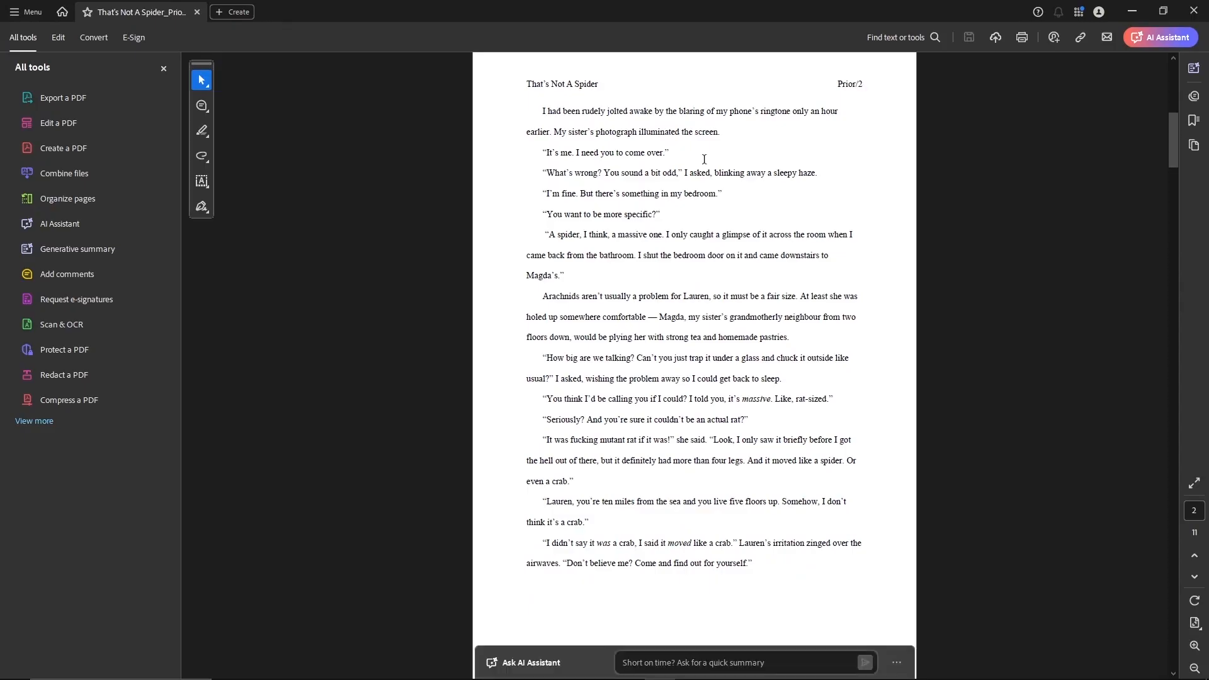
scroll(704, 160, "down", 3)
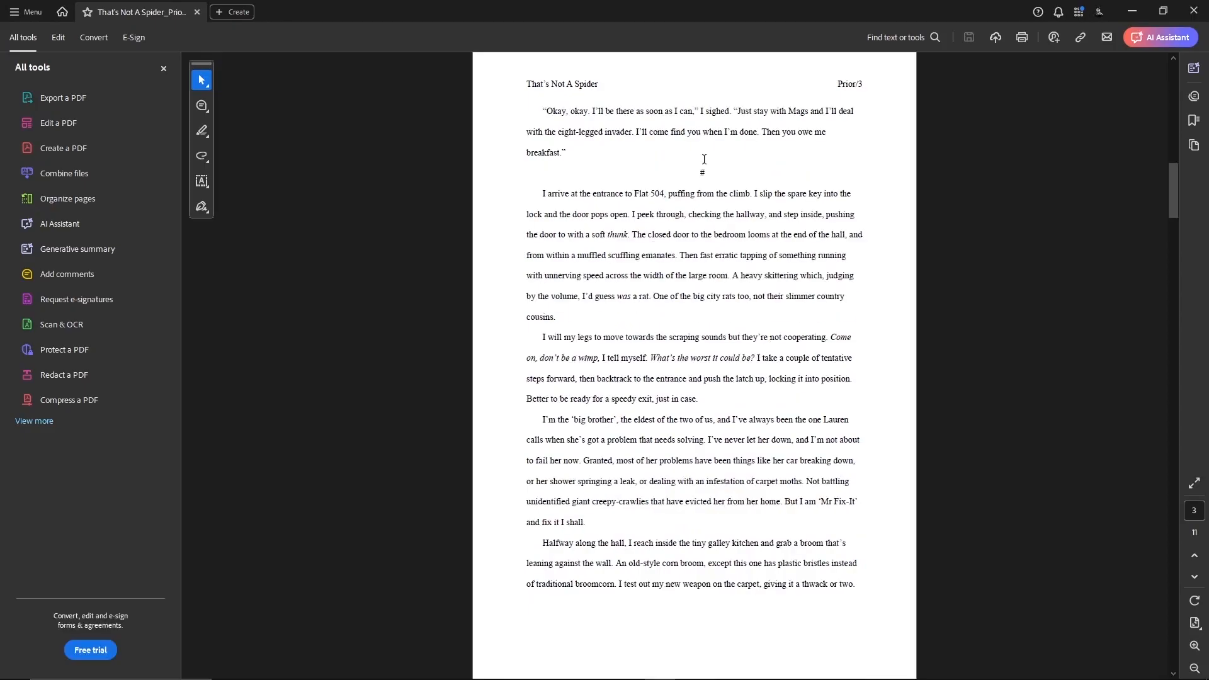
scroll(704, 160, "down", 3)
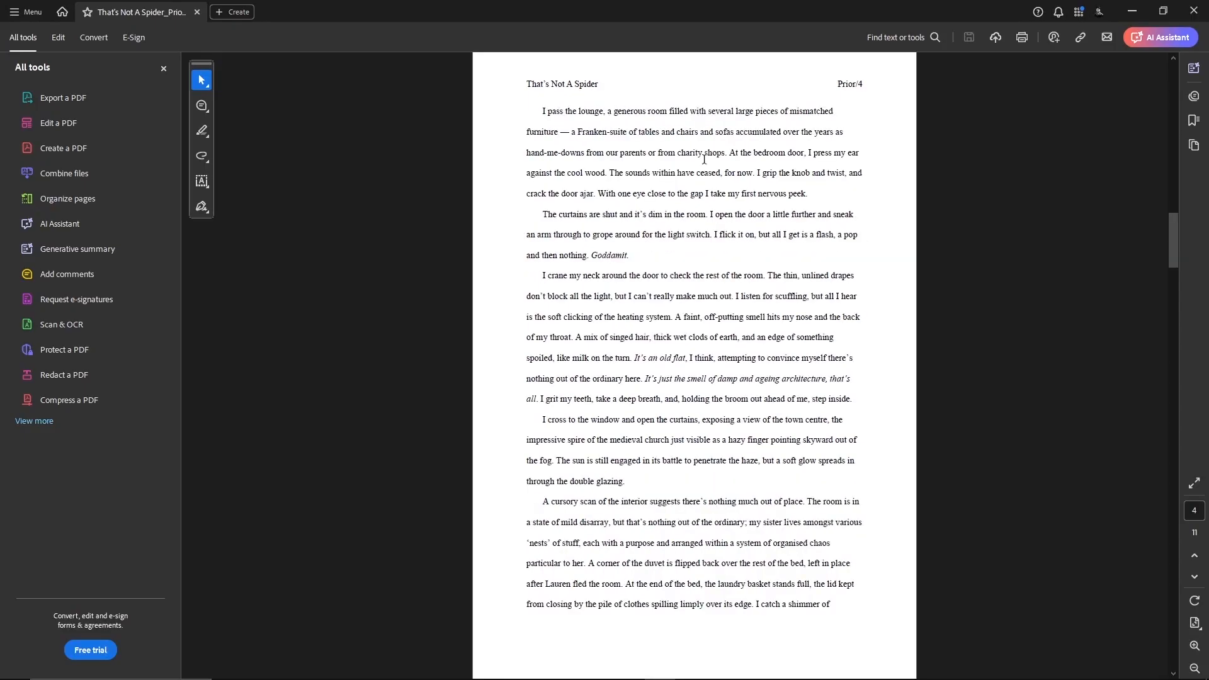
left_click(1194, 669)
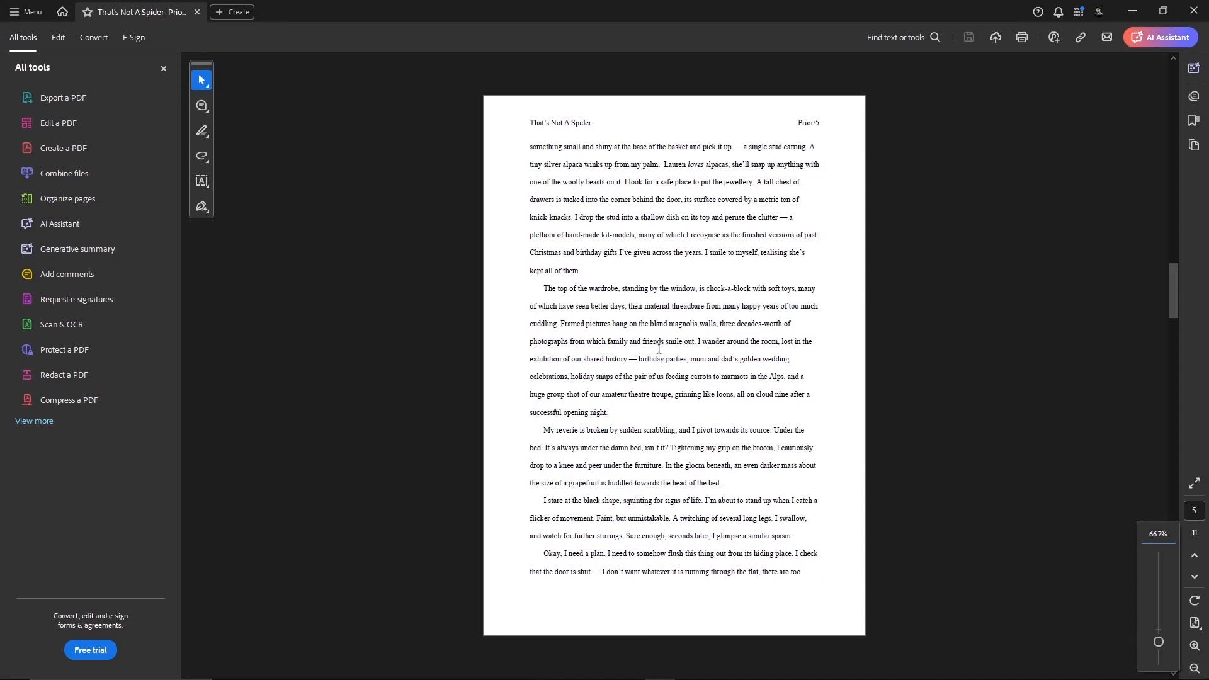
scroll(659, 349, "down", 3)
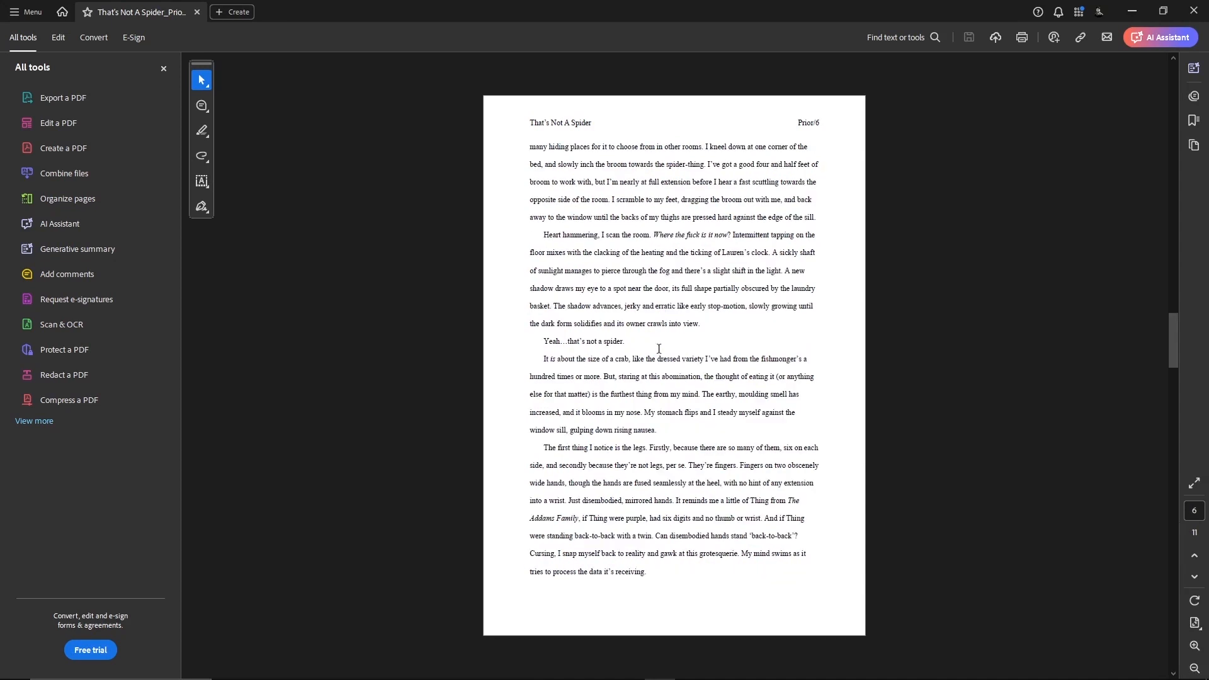
scroll(659, 349, "down", 3)
scroll(658, 349, "down", 12)
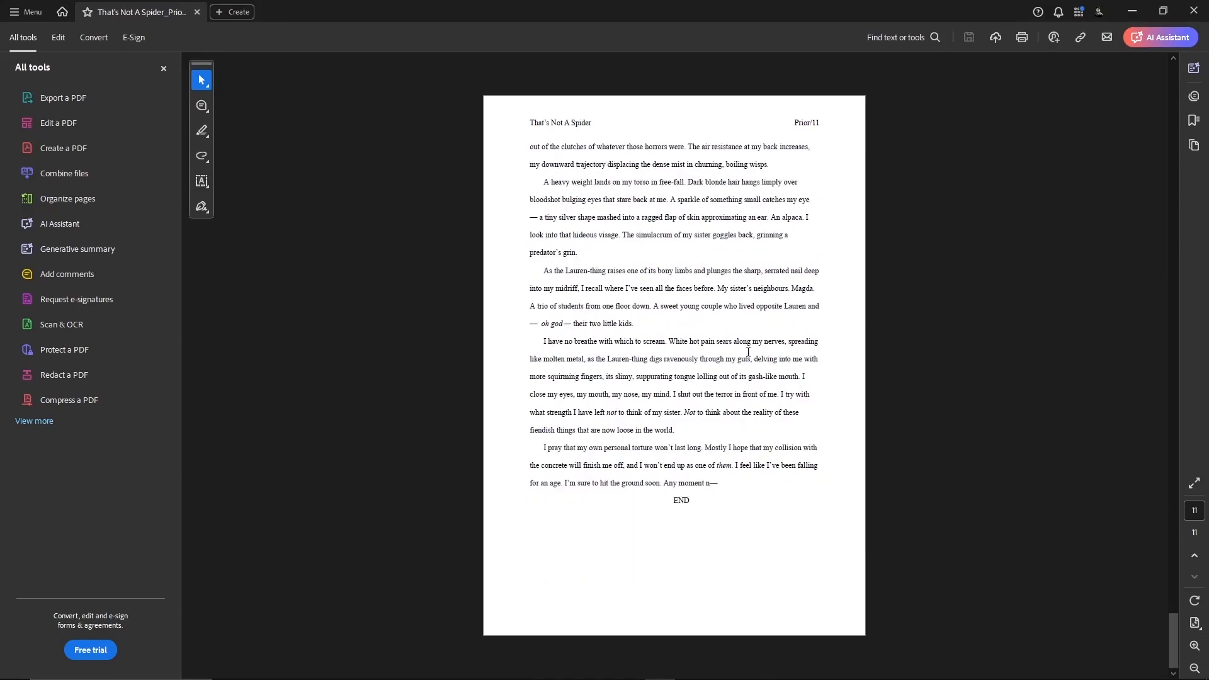
scroll(652, 370, "up", 20)
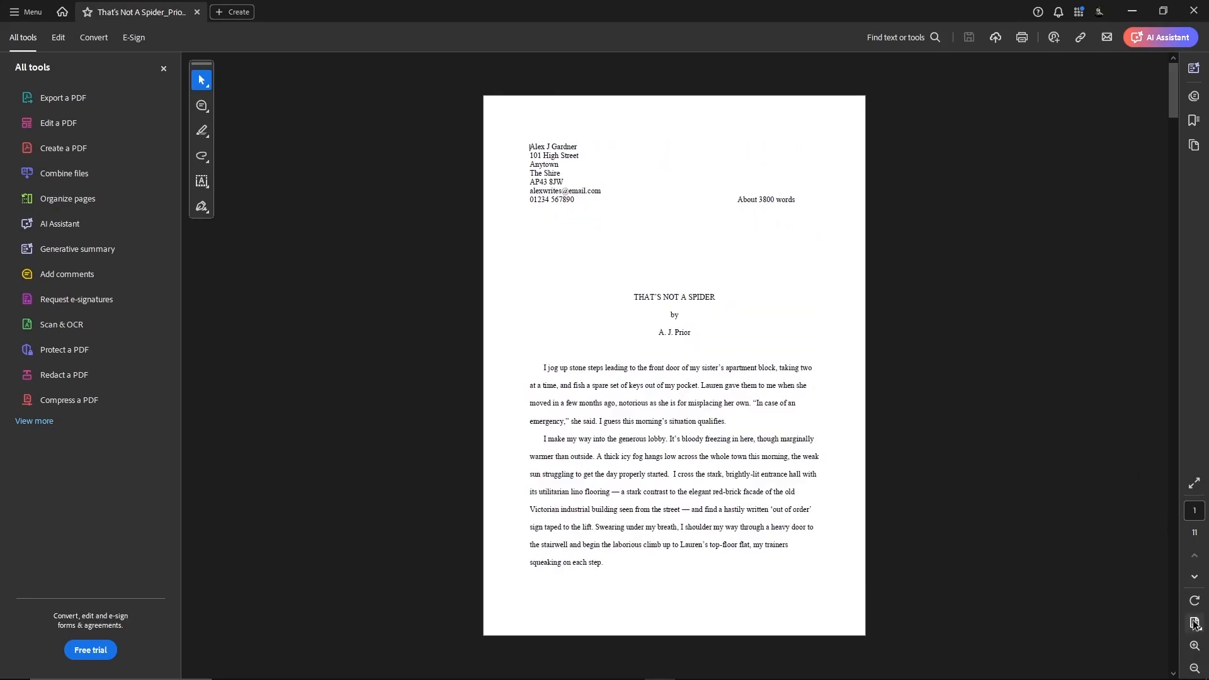
left_click(1194, 645)
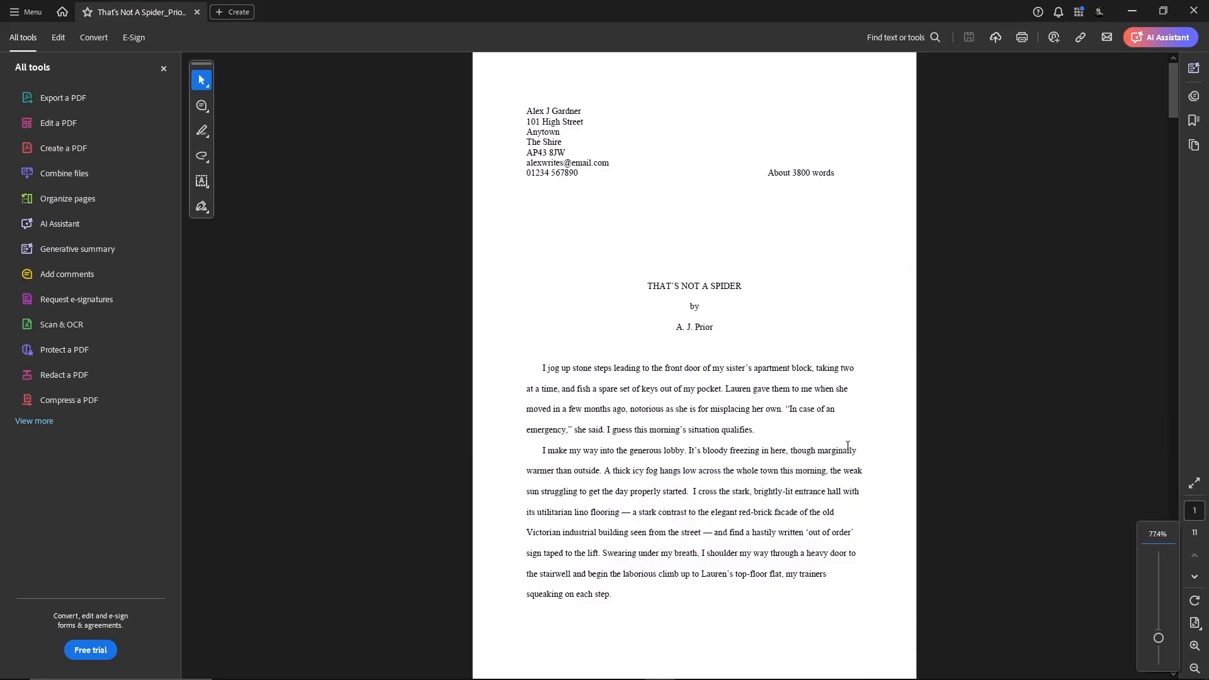